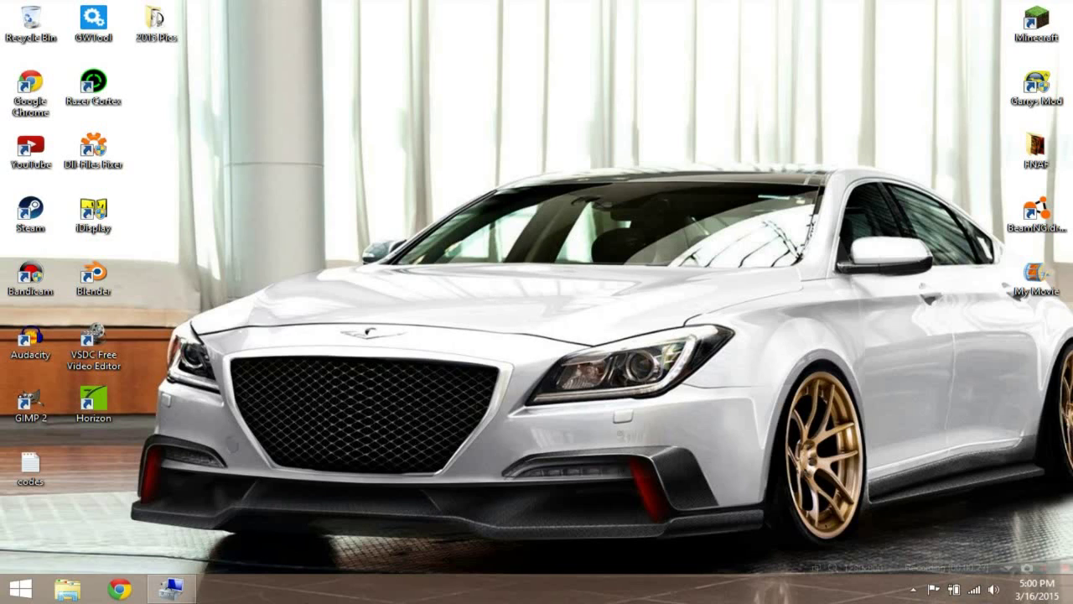
- Refresh the desktop twice from its right-click menu, then bring up the Start screen
right_click(454, 175)
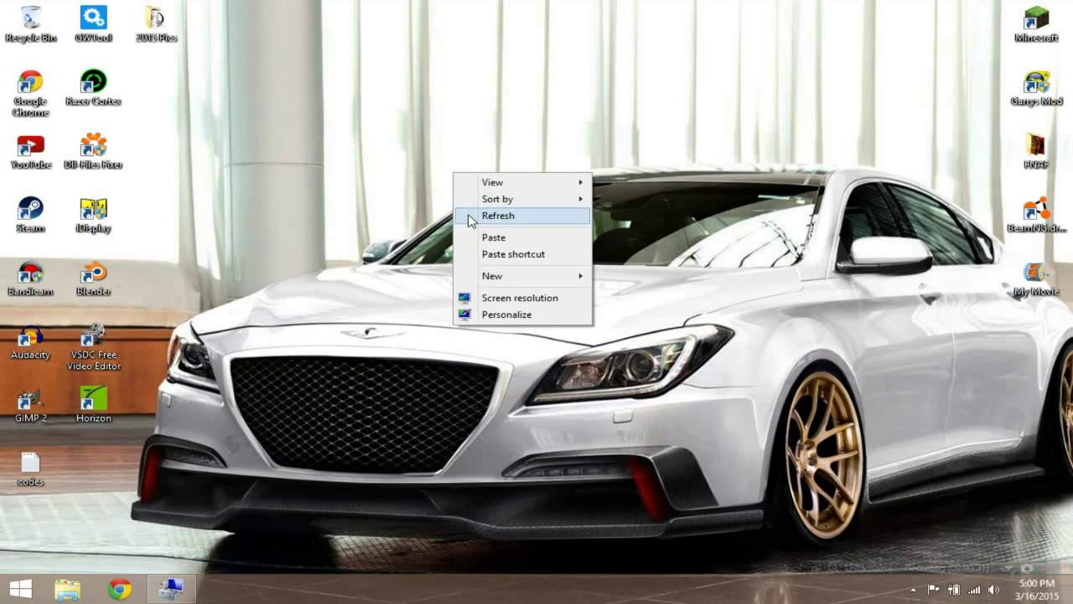
click(398, 118)
right_click(398, 116)
click(408, 159)
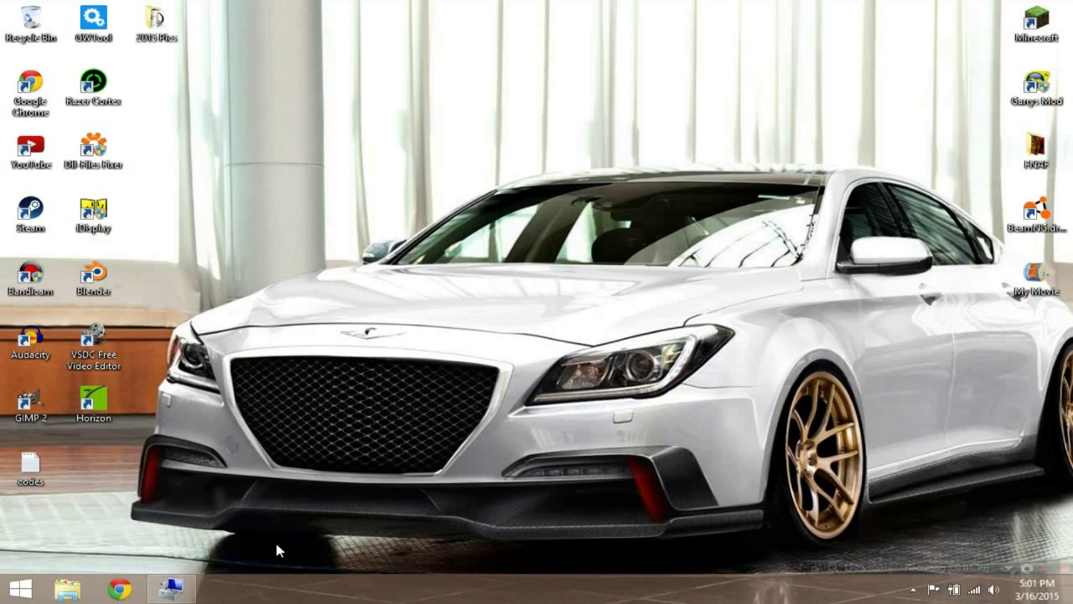
click(21, 590)
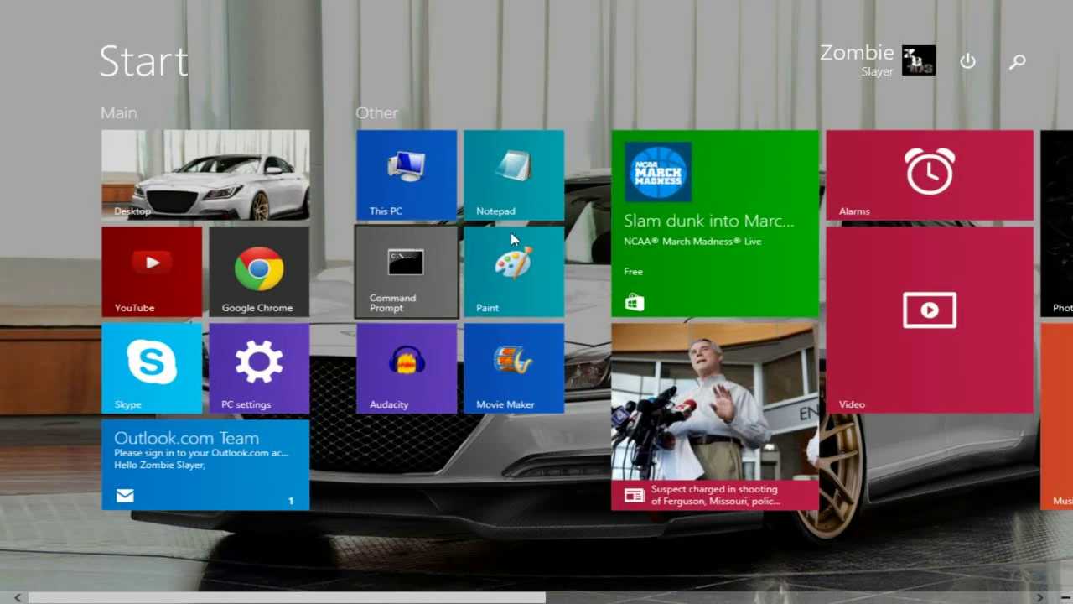
- Open This PC's system properties, then close that window
right_click(402, 172)
click(441, 229)
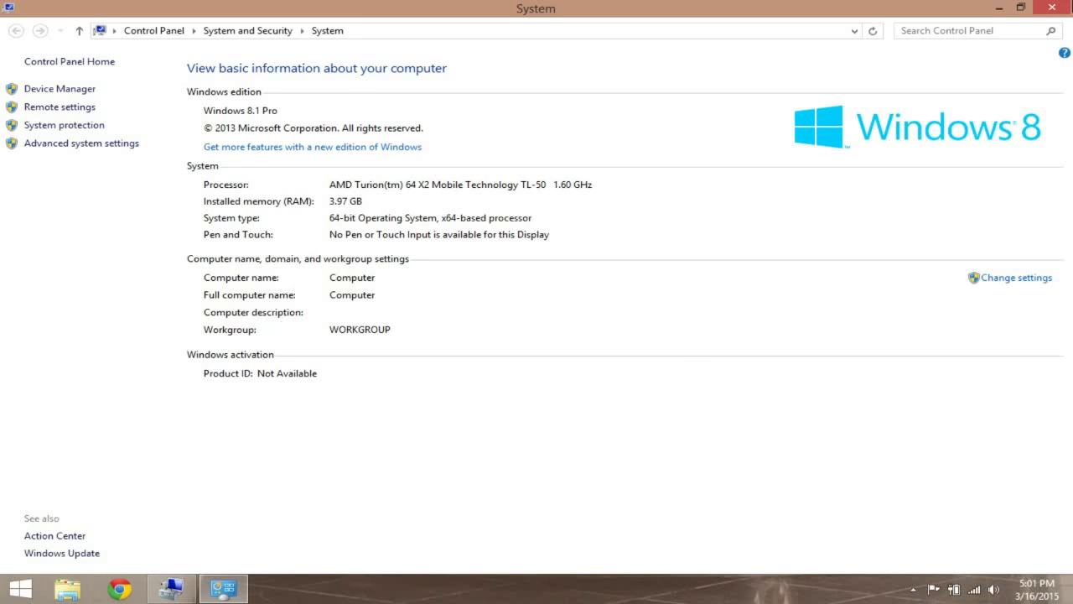
click(1052, 8)
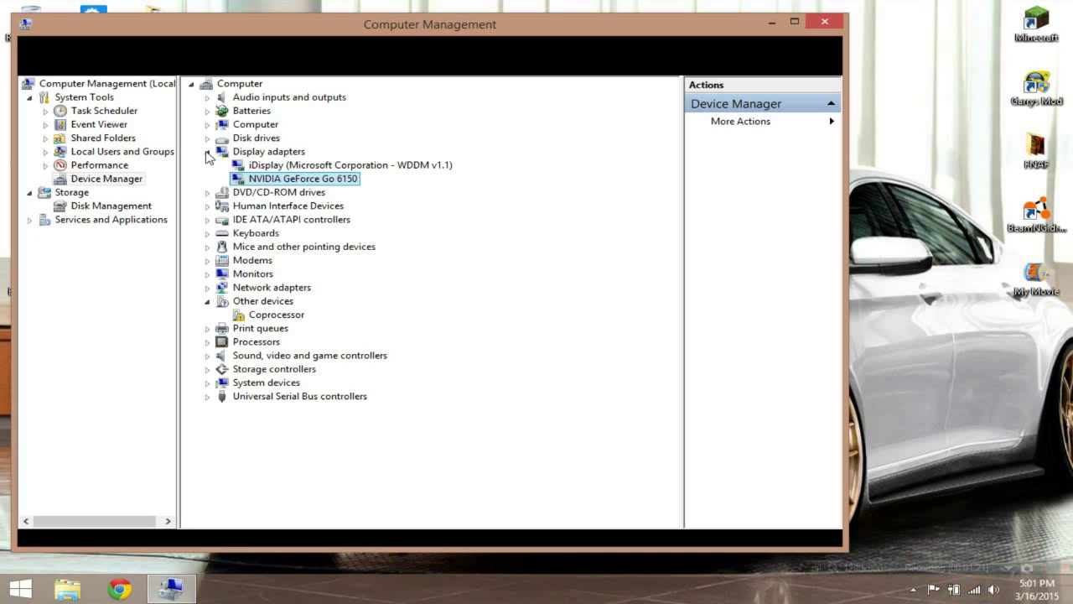
- Check the NVIDIA GeForce Go 6150 adapter's status, then close its properties and Computer Management
double_click(304, 180)
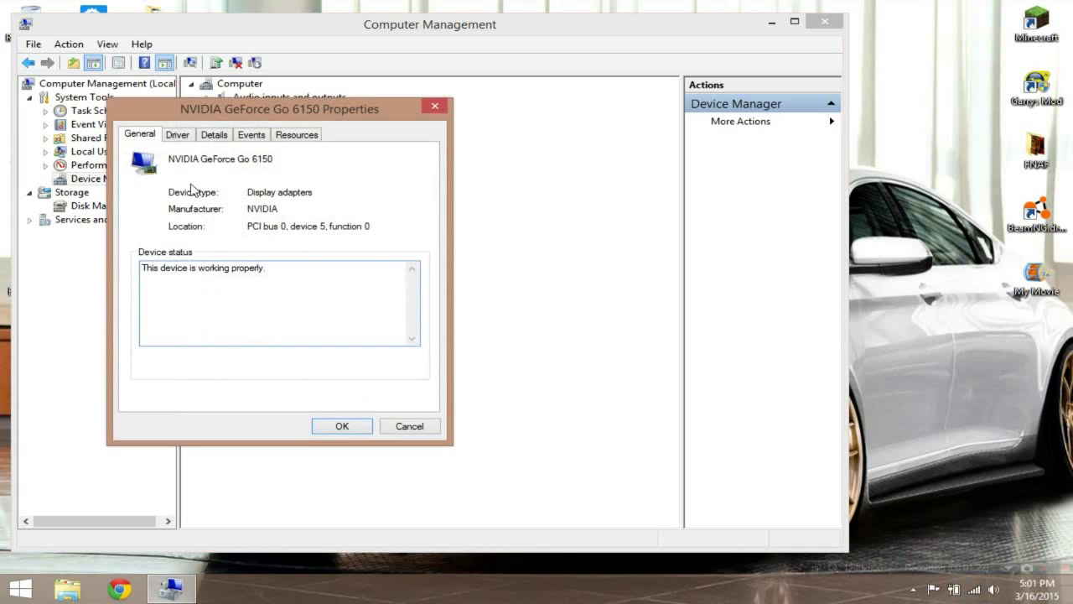
click(434, 105)
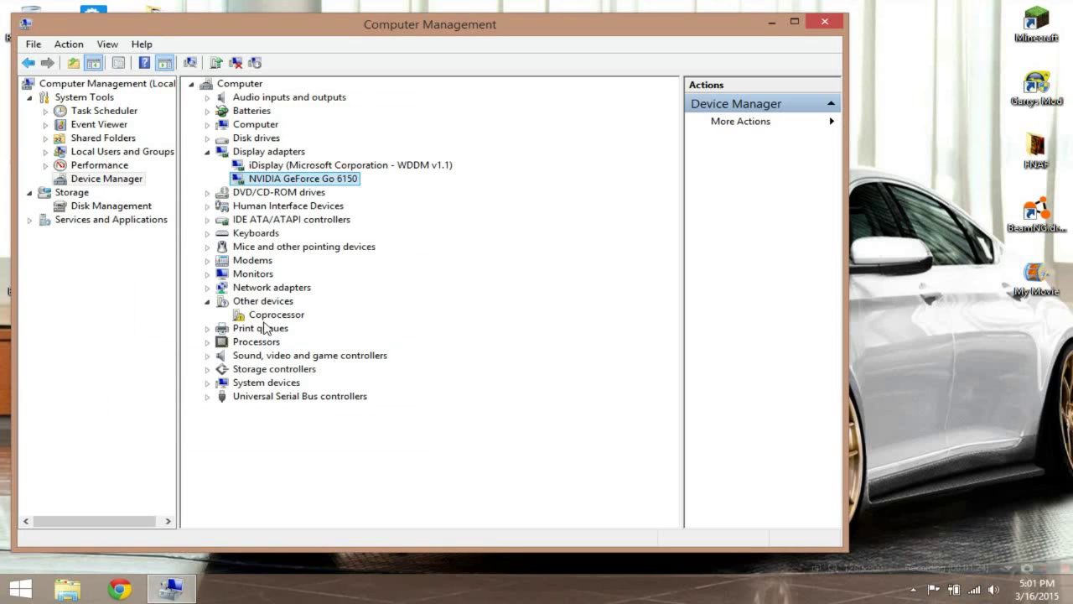
click(826, 22)
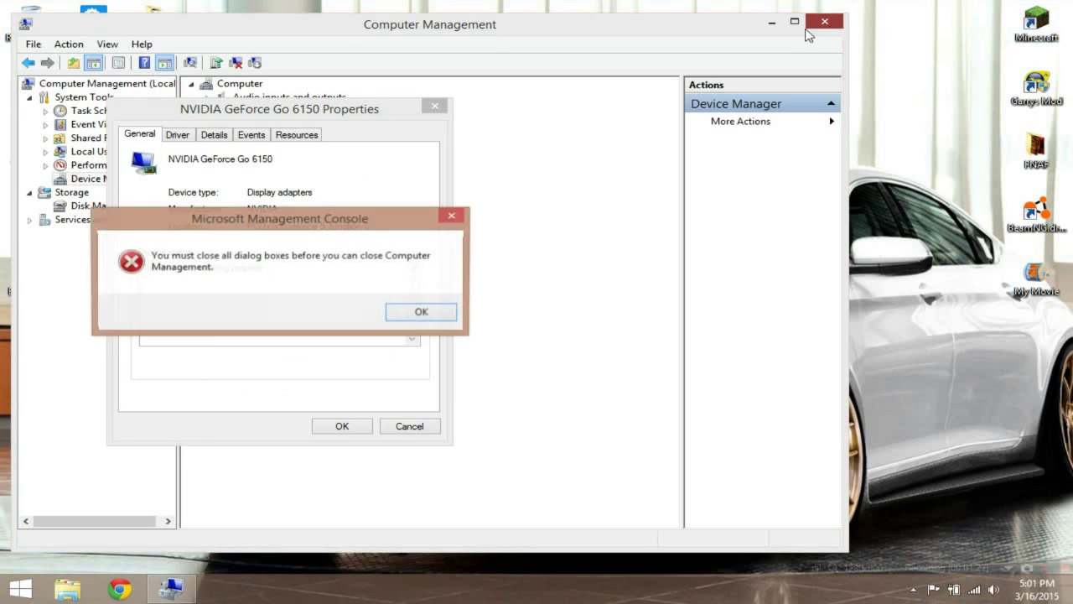
click(442, 317)
click(344, 428)
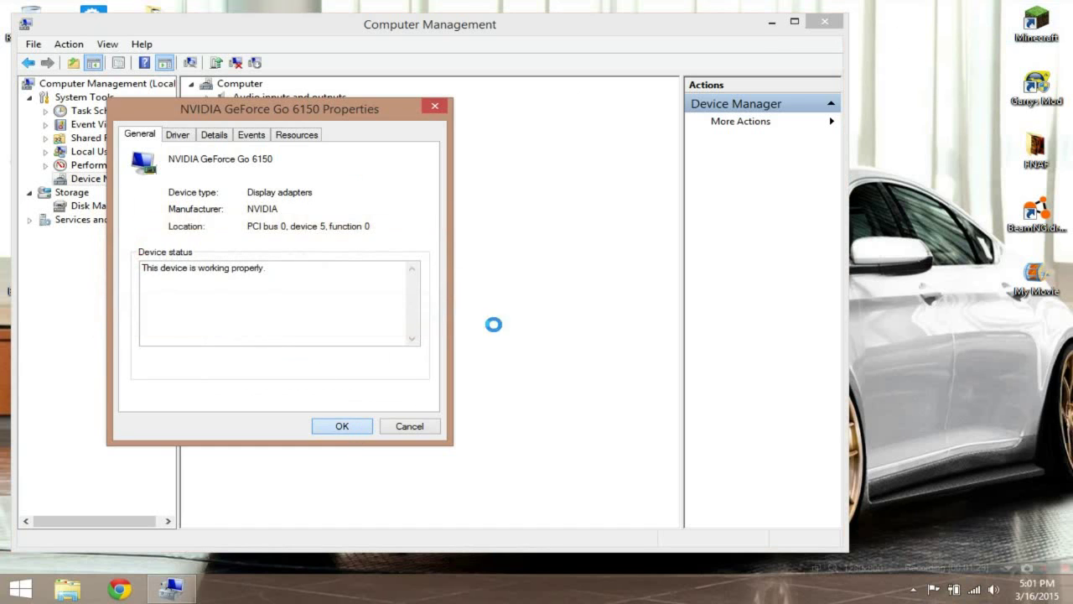
click(825, 22)
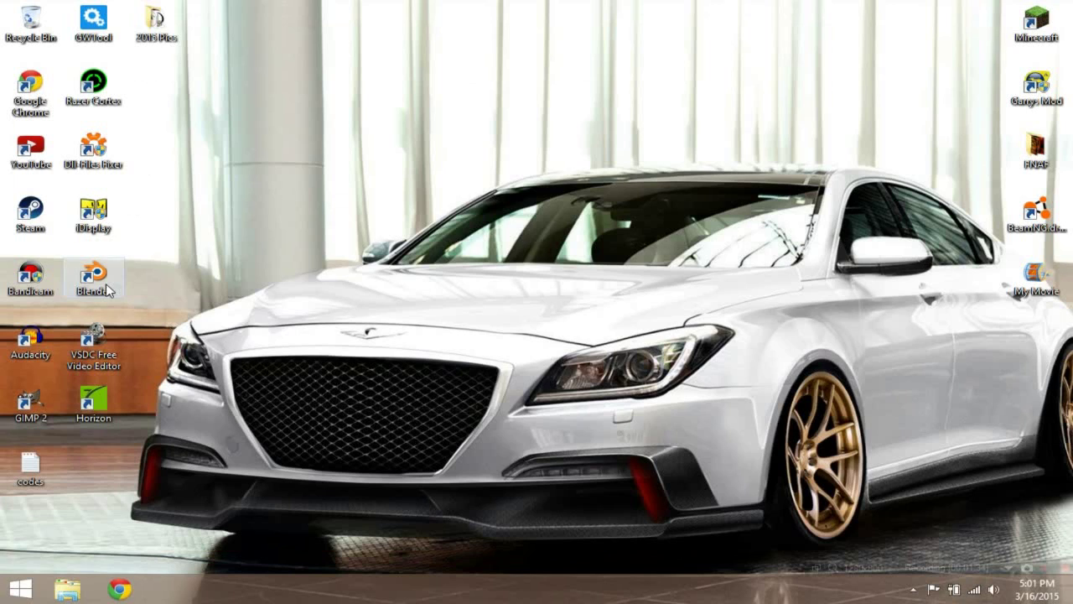
- Launch VSDC Free Video Editor v3.0.0.345 from its desktop shortcut and maximize it
double_click(95, 335)
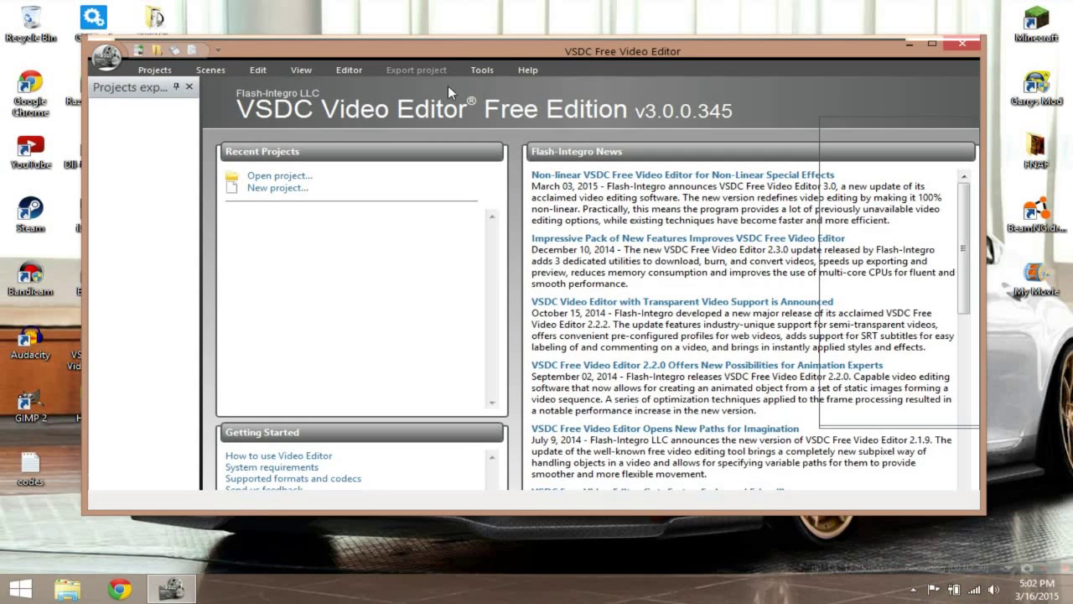
double_click(500, 49)
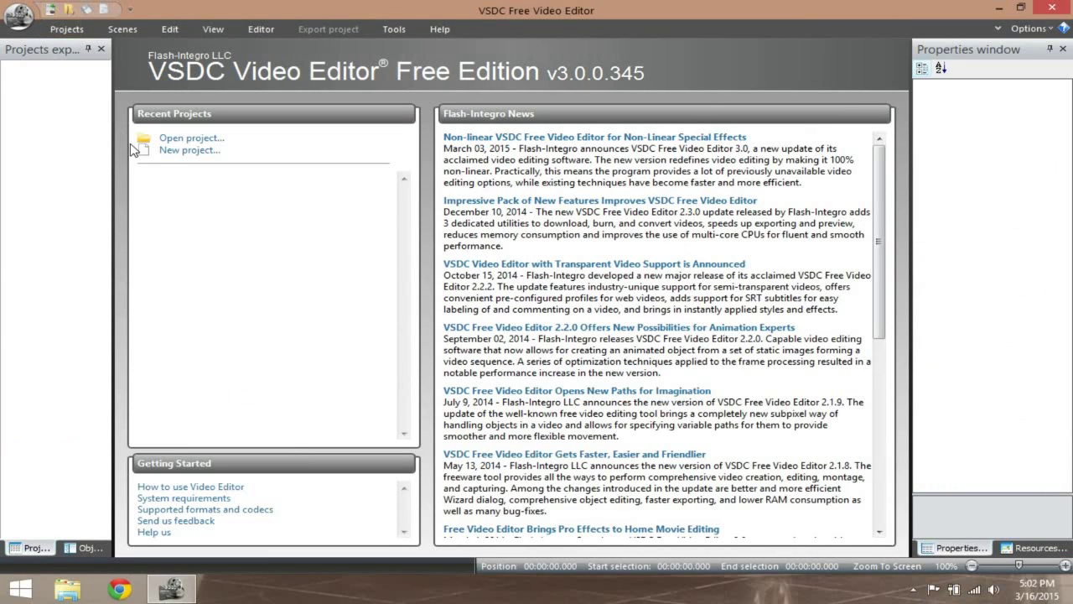
- Start a new VSDC project (Project 1), then launch Notepad from the Start screen
click(171, 151)
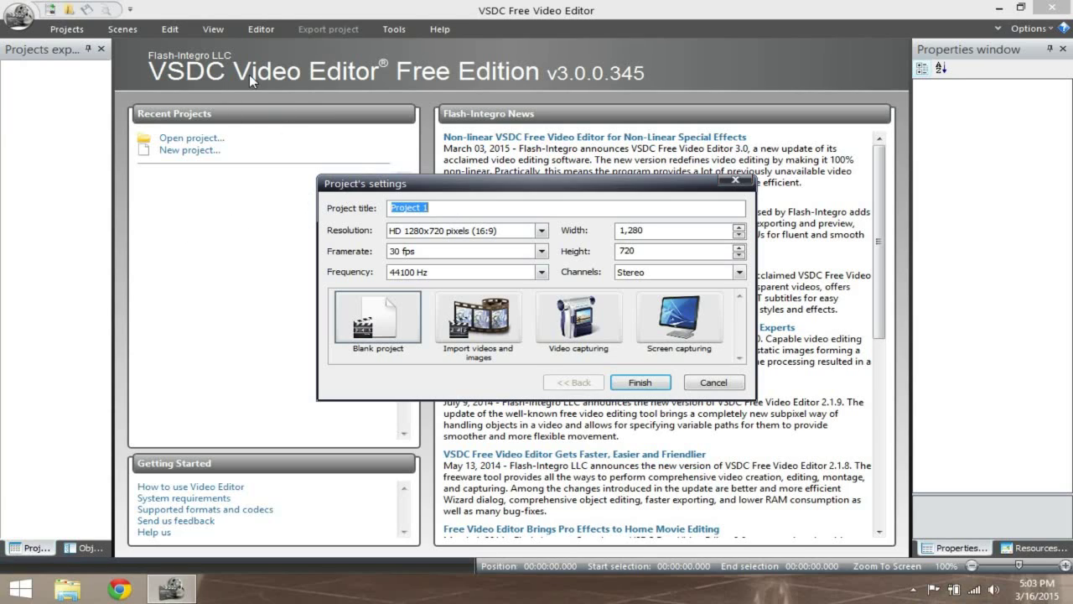
key(super)
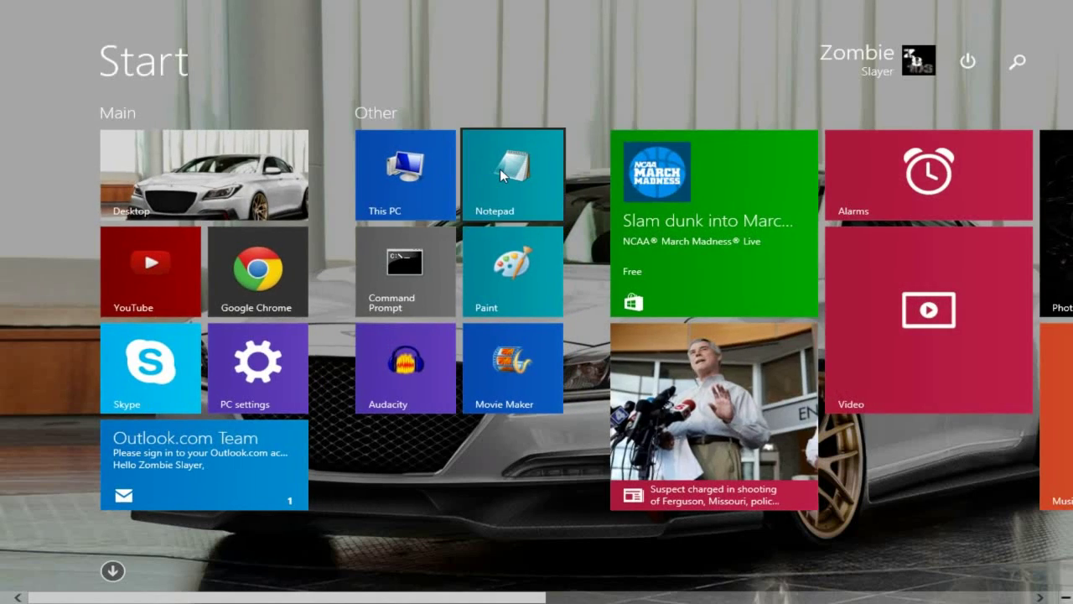
click(500, 169)
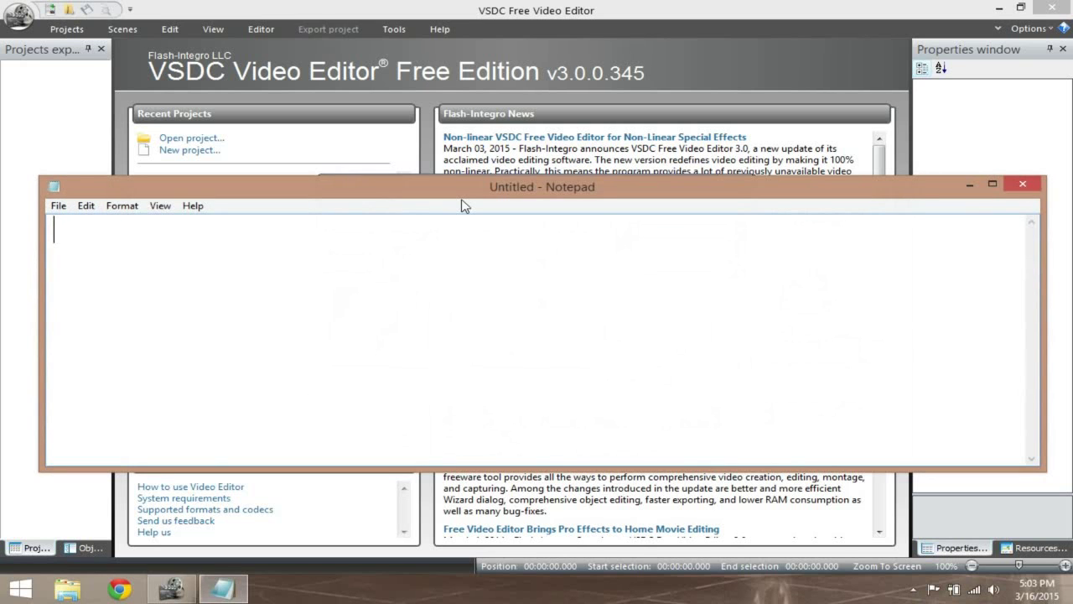
- Type the '________ is a ________________' blank template line in Notepad
text(________ is a)
key(BackSpace)
text(__________________)
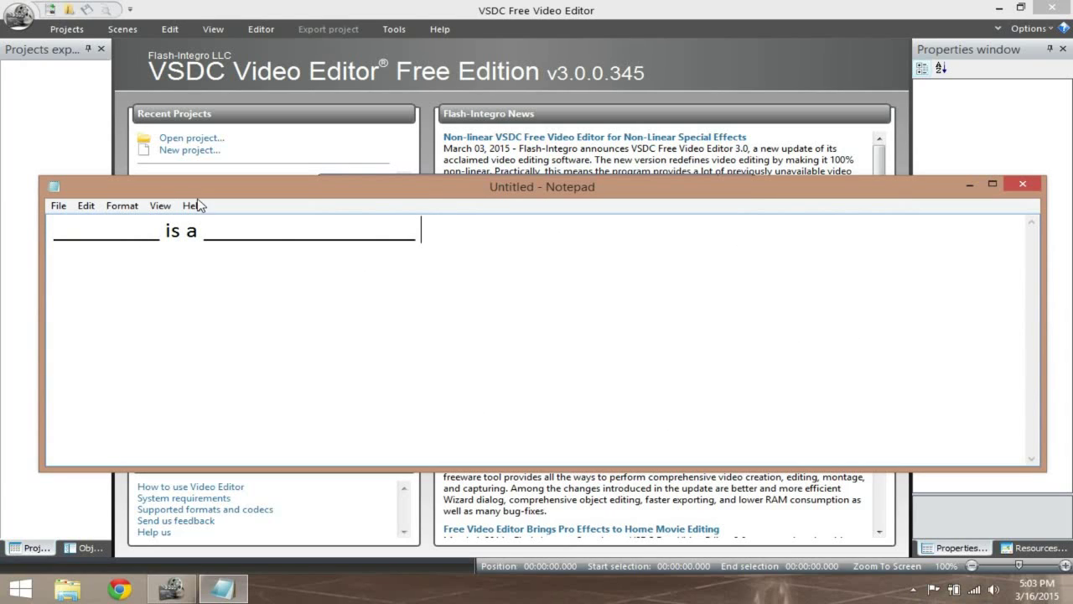
click(55, 230)
text(-)
key(BackSpace)
text(-)
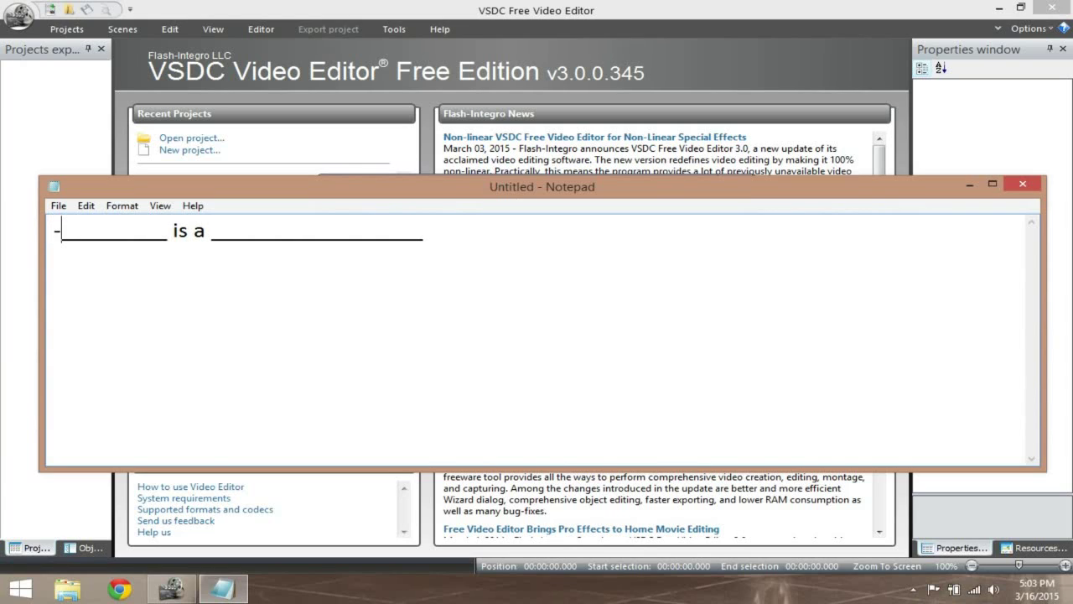
key(BackSpace)
- Add '-express' and '-customize' lines below the template
key(Return)
key(Return)
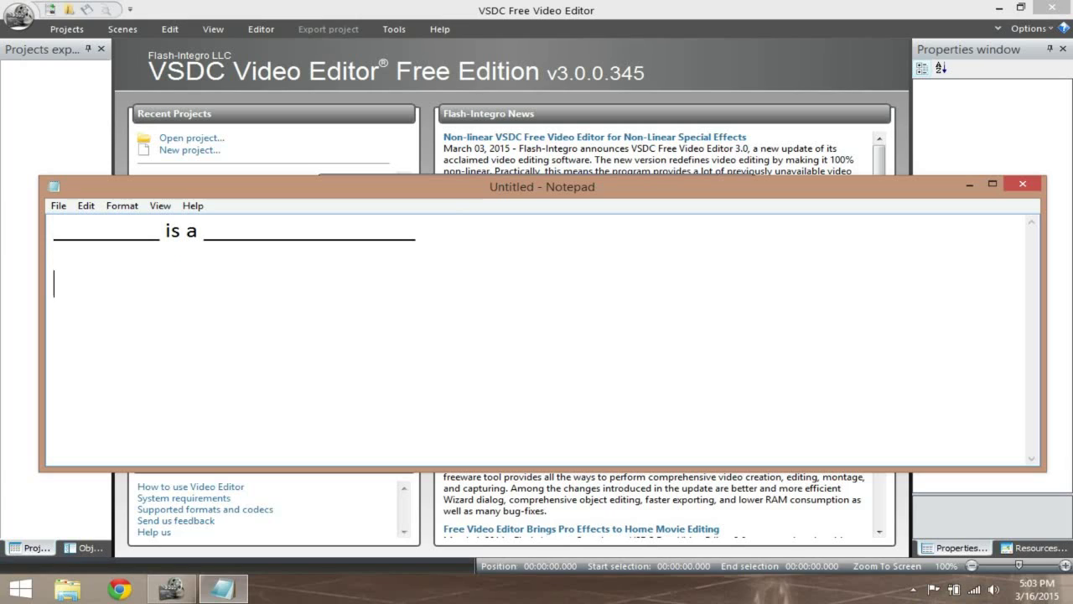
text(-)
text(exor)
key(BackSpace)
key(BackSpace)
text(press)
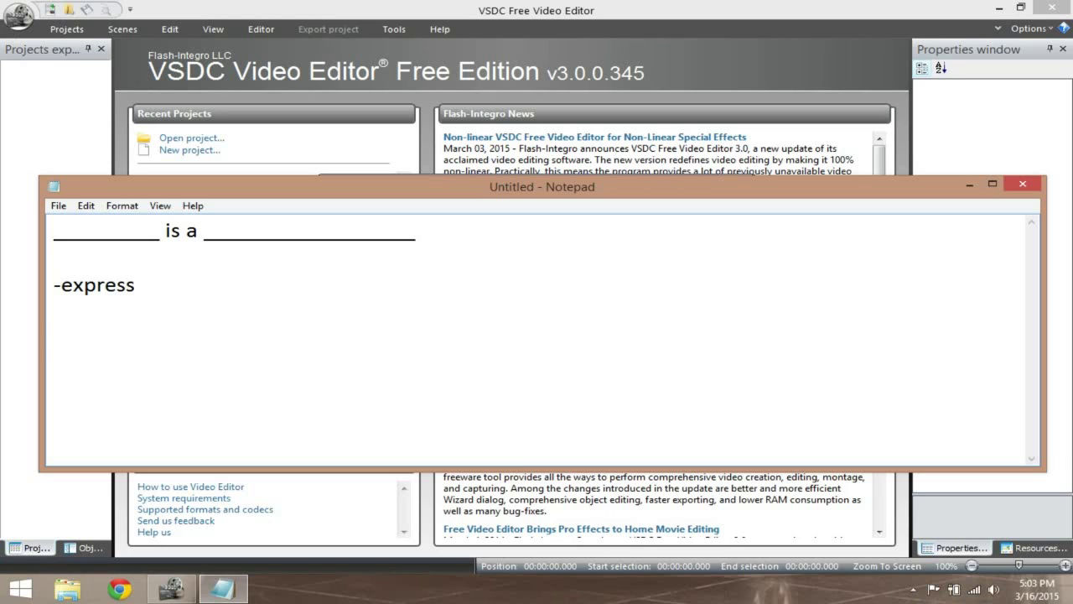
key(Return)
key(Return)
text(-customize)
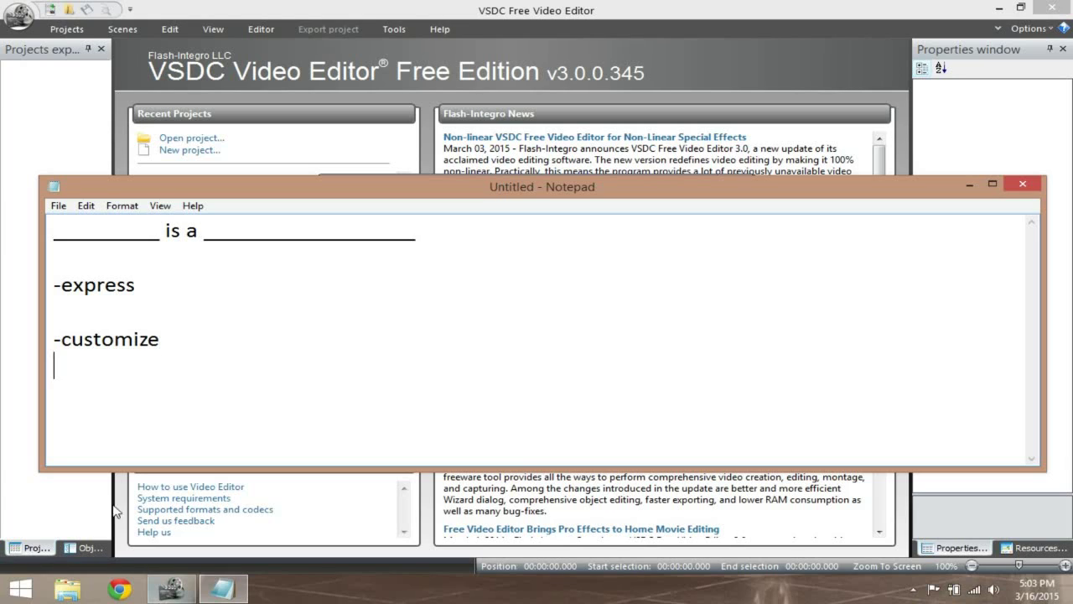
- Select the -customize line, then close Notepad without saving the notes
drag(38, 283, 151, 284)
click(151, 285)
drag(70, 338, 175, 339)
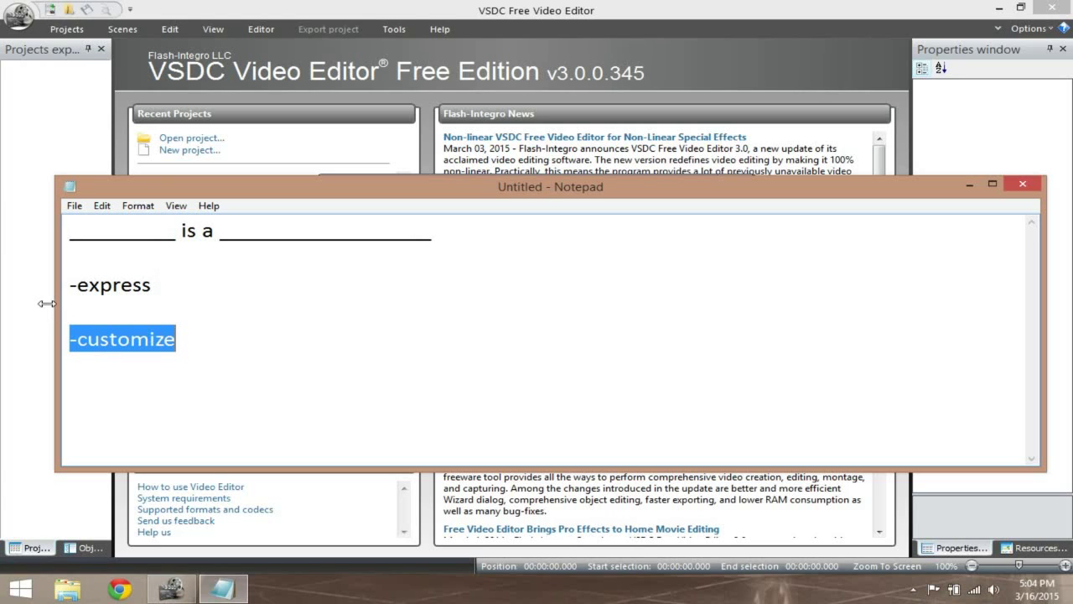
mouse_move(55, 305)
mouse_down()
mouse_move(26, 306)
mouse_move(40, 307)
mouse_up()
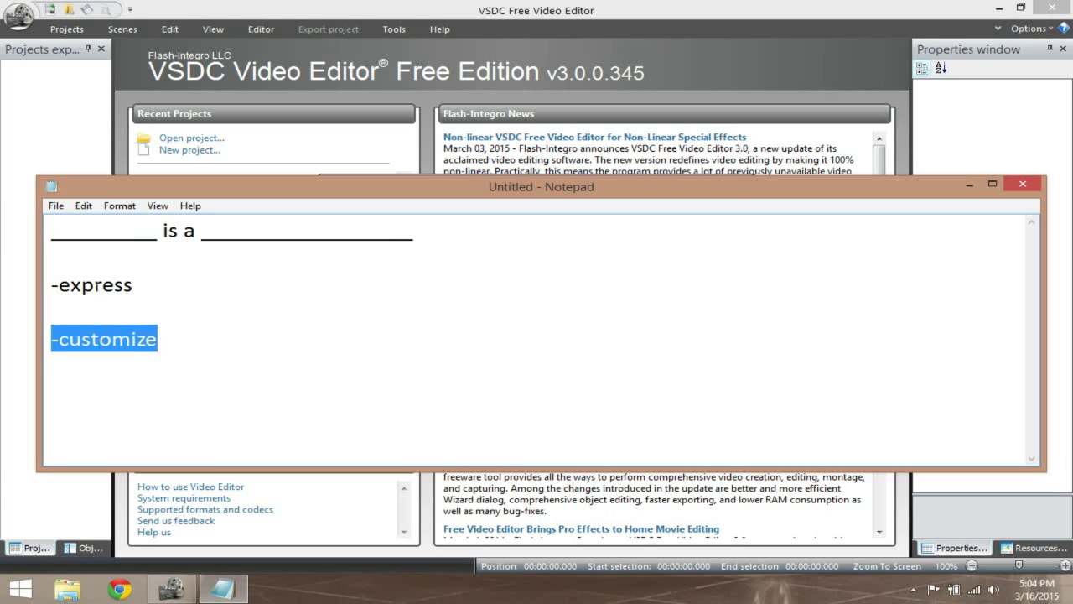
click(56, 340)
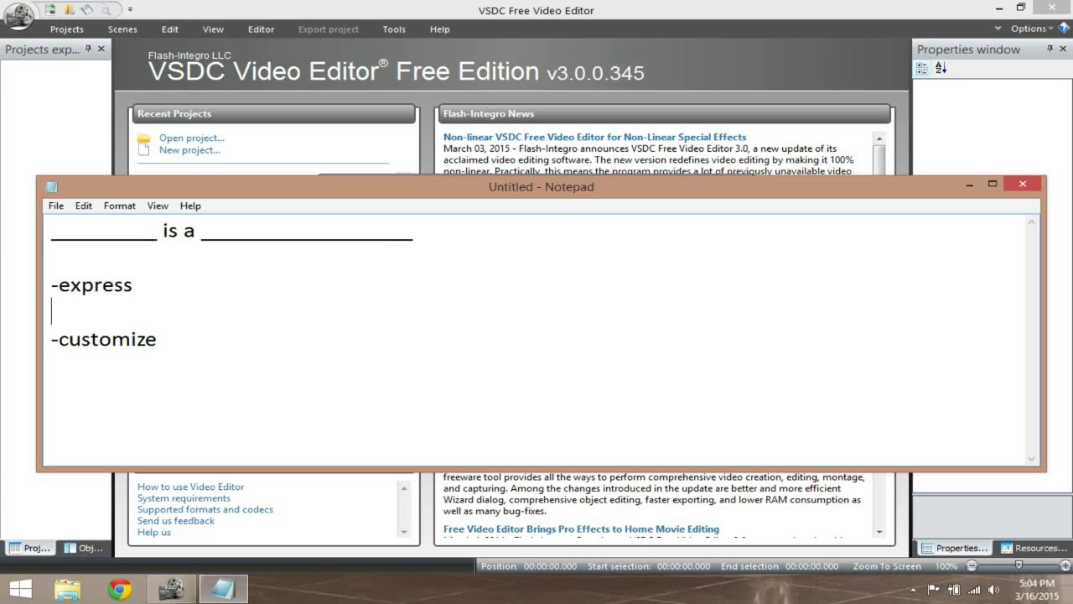
drag(52, 339, 157, 339)
click(131, 339)
click(1023, 185)
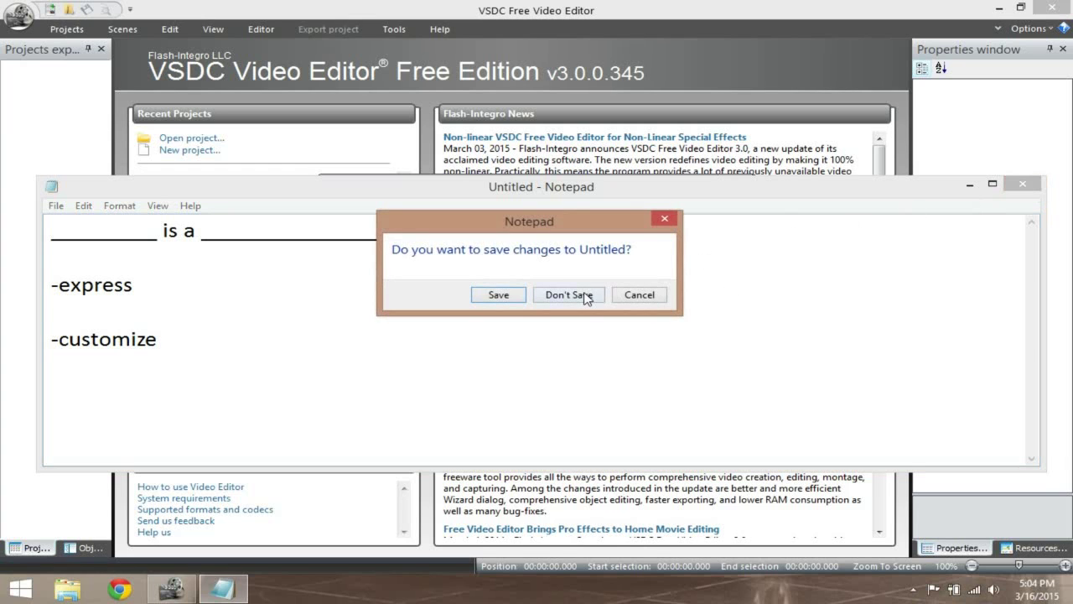
click(582, 297)
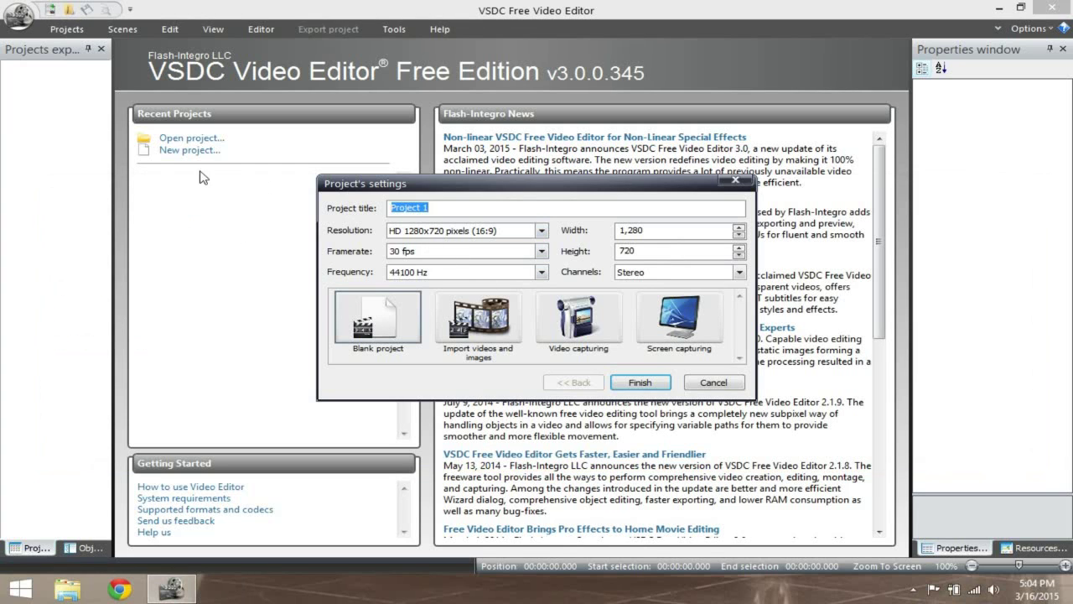
- Set the project frame rate to 29.970 fps
click(363, 336)
click(444, 232)
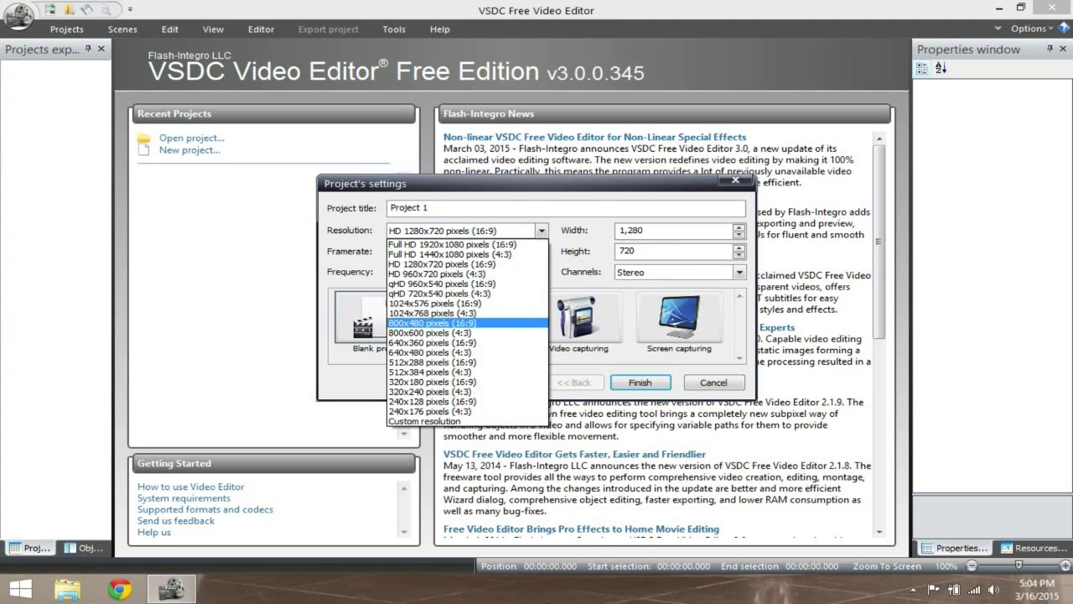
click(437, 273)
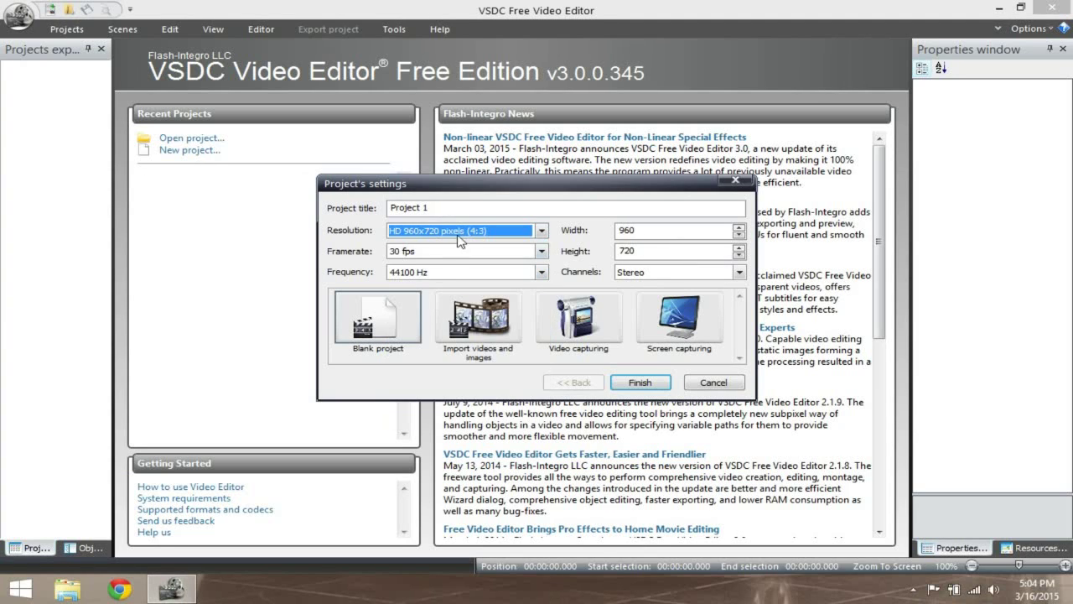
click(541, 231)
click(468, 233)
click(459, 251)
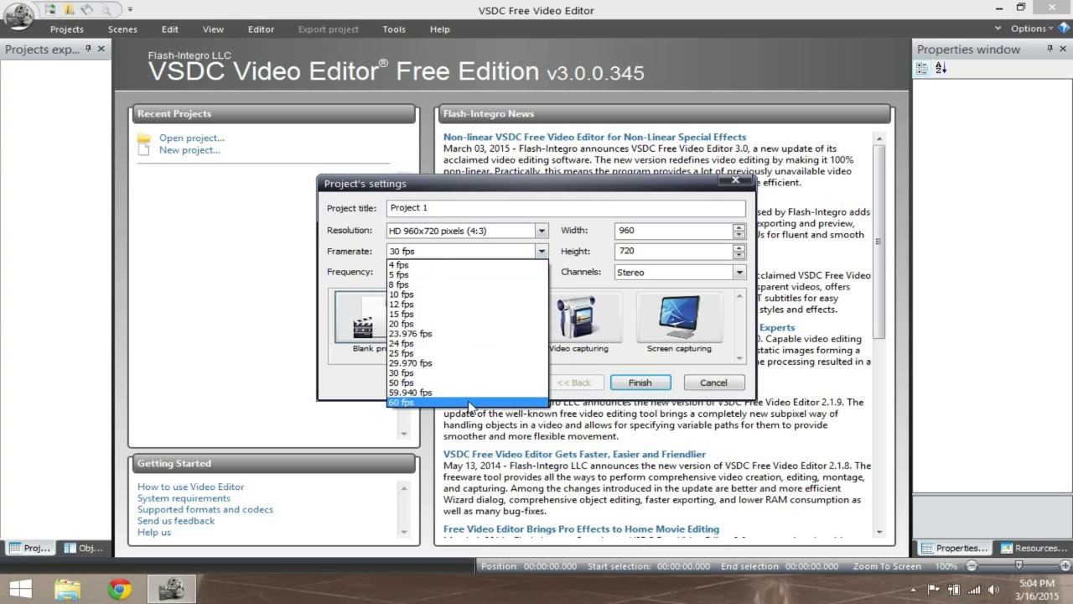
click(461, 275)
click(463, 254)
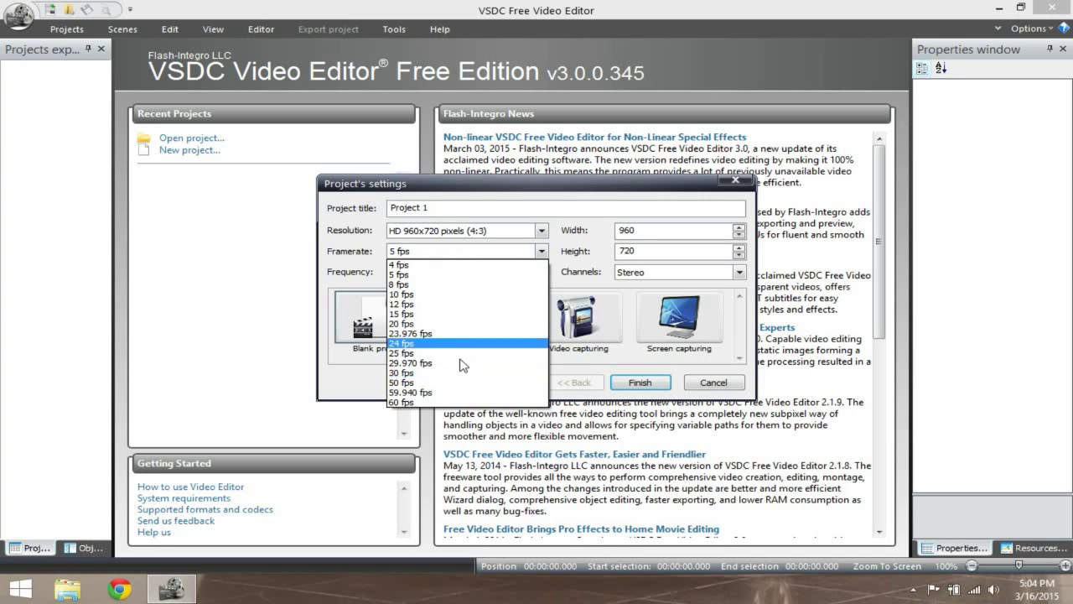
click(464, 364)
- Set the resolution to HD 1280x720 (16:9) and create the blank project
click(457, 231)
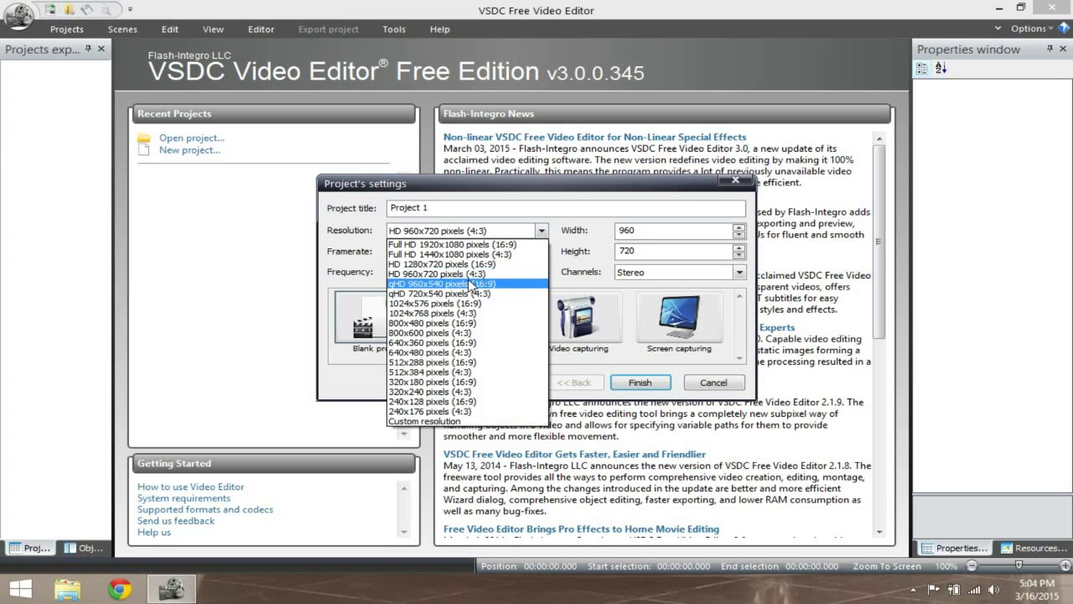
click(465, 263)
click(475, 233)
scroll(461, 360, up, 2)
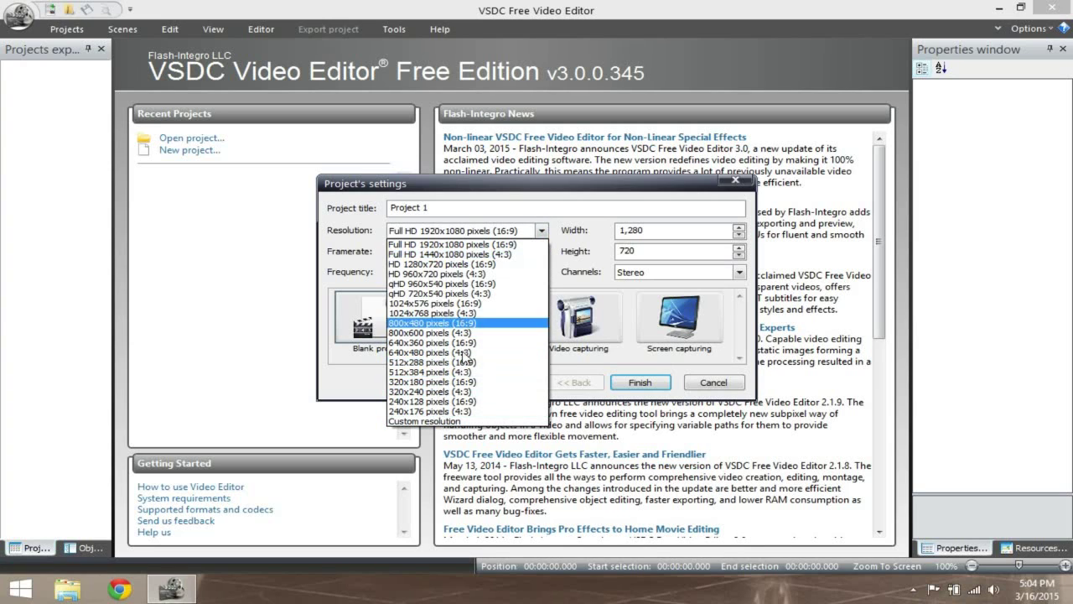
click(457, 362)
click(637, 230)
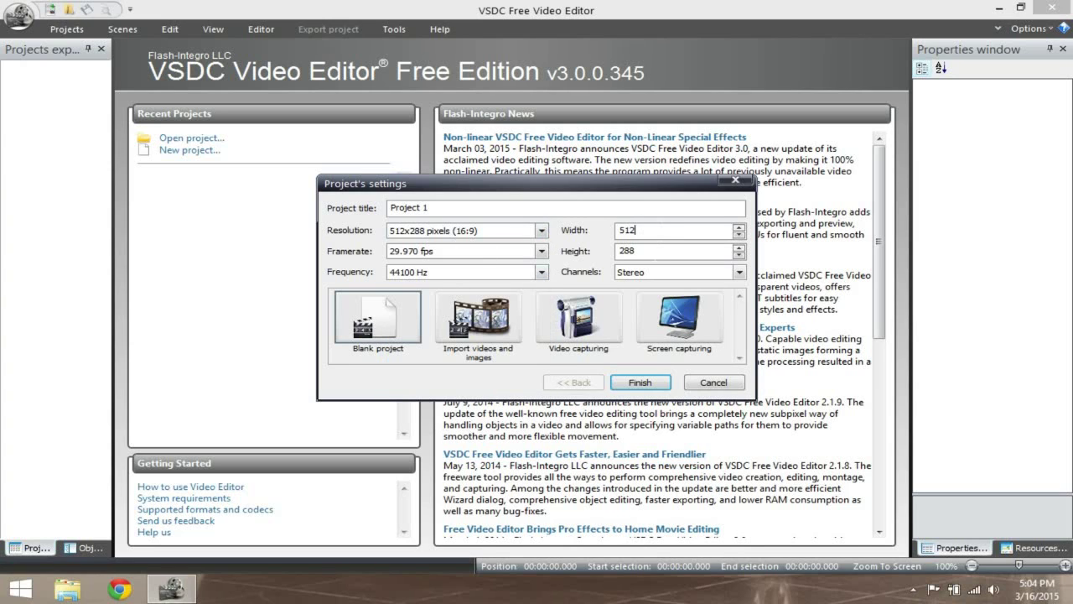
key(x)
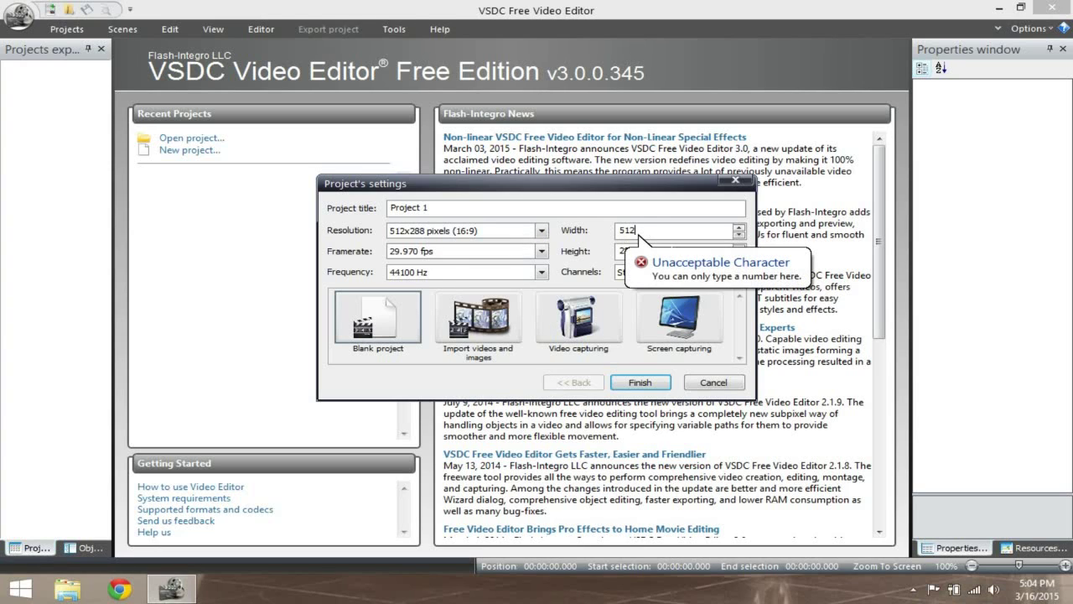
click(514, 234)
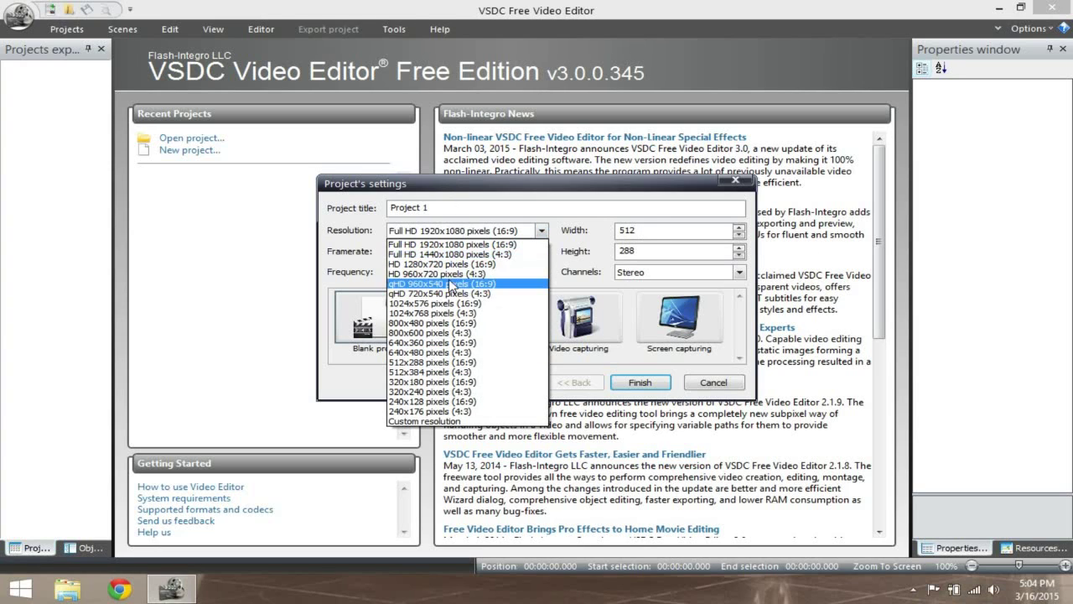
click(458, 267)
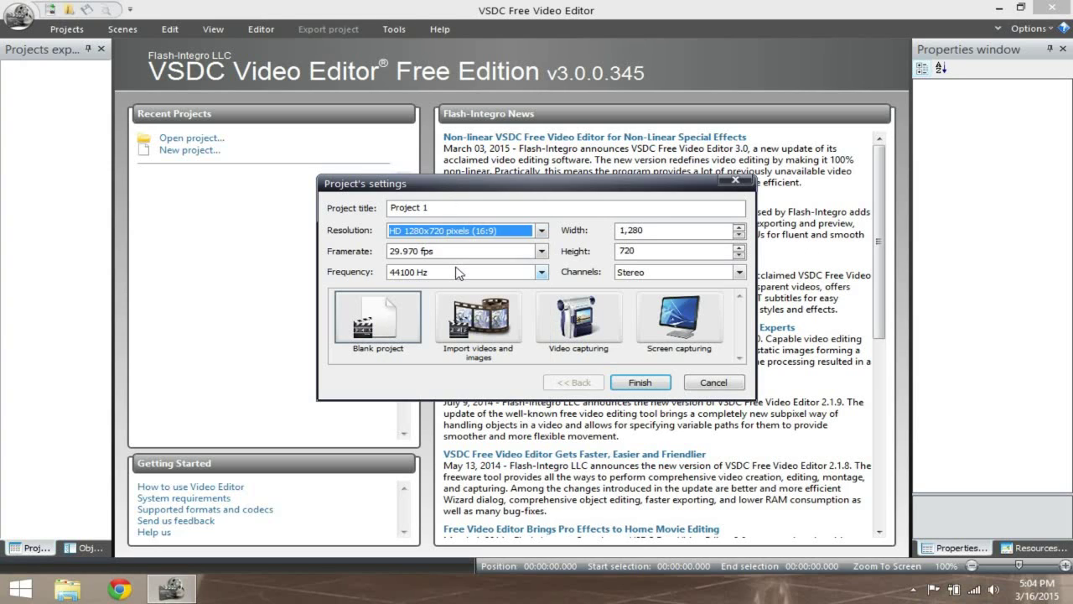
click(639, 382)
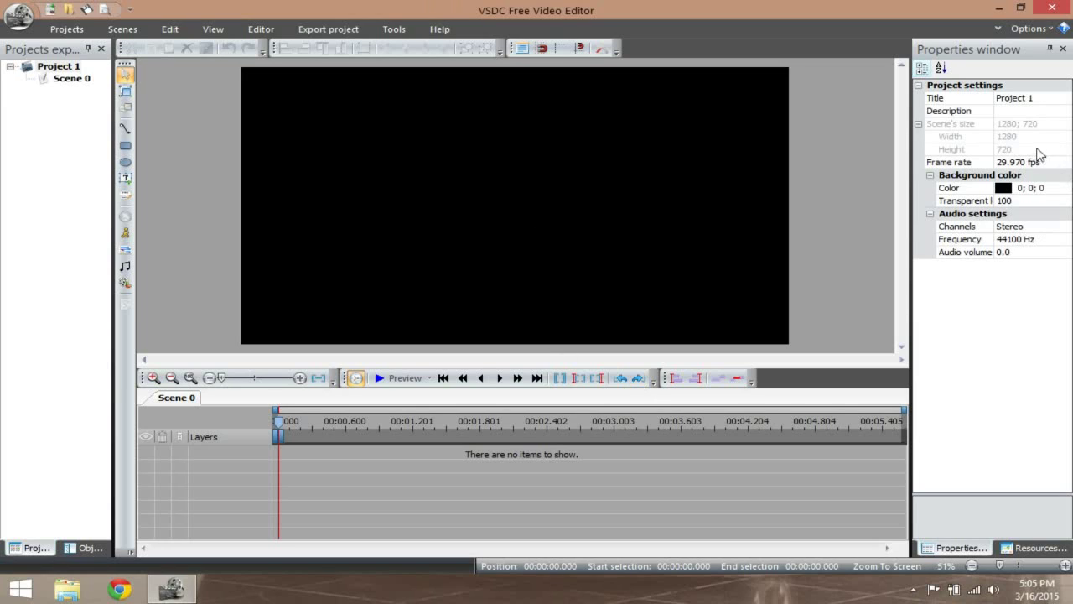
click(1037, 123)
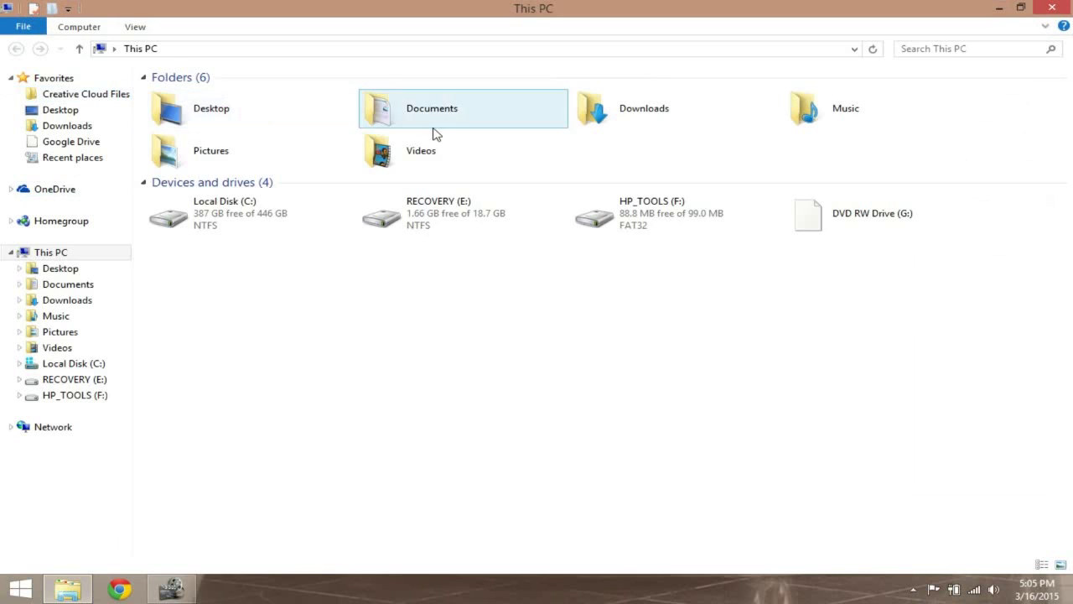
- Browse to Documents > Vids Ready to Upload and drag capture-1 toward the VSDC window
double_click(520, 159)
key(alt+Left)
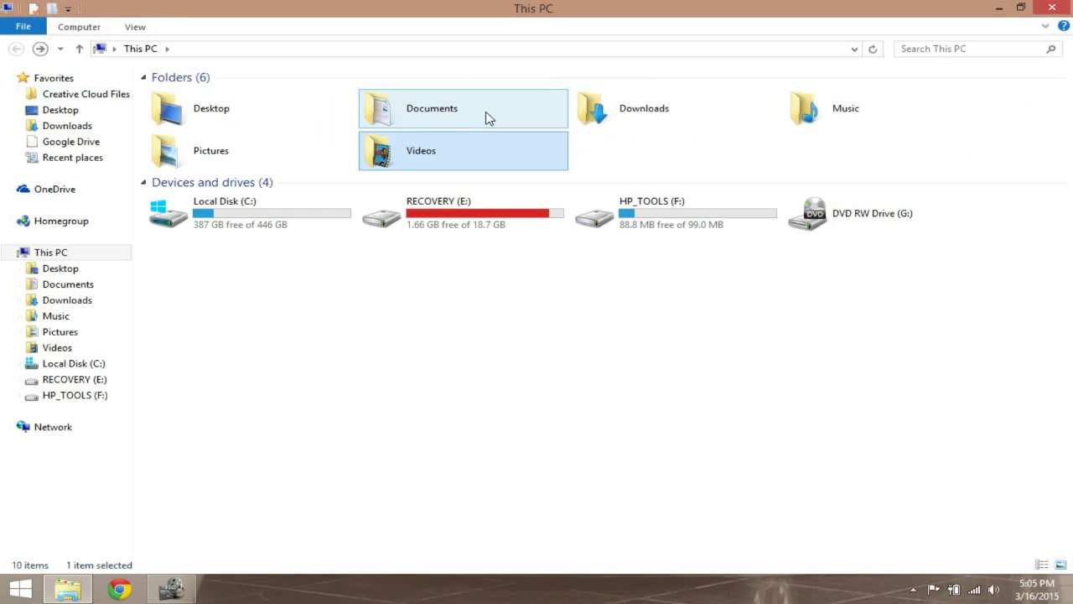
double_click(487, 154)
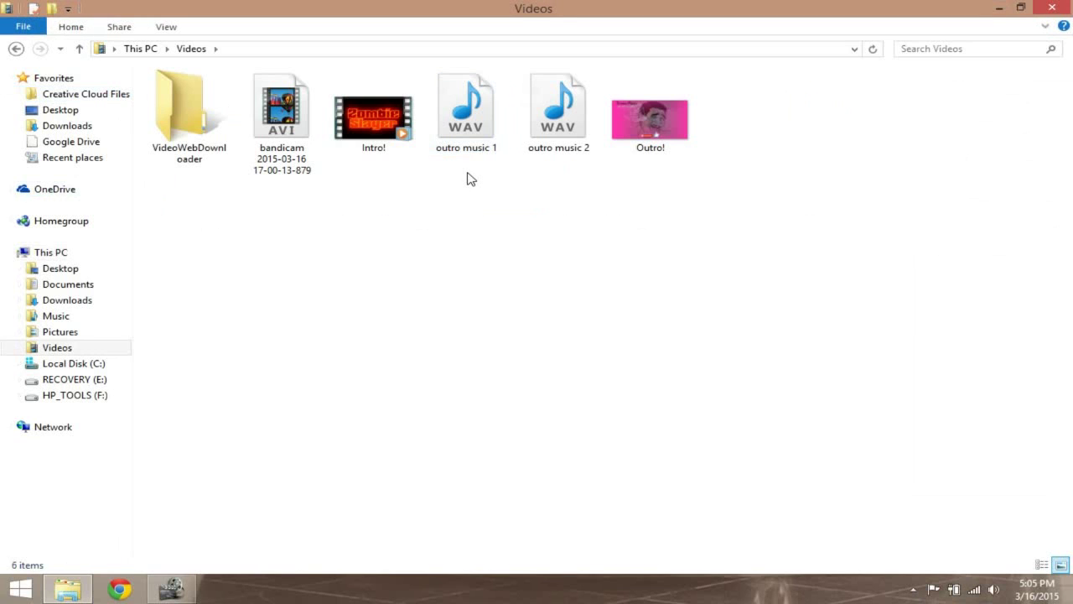
key(alt+Left)
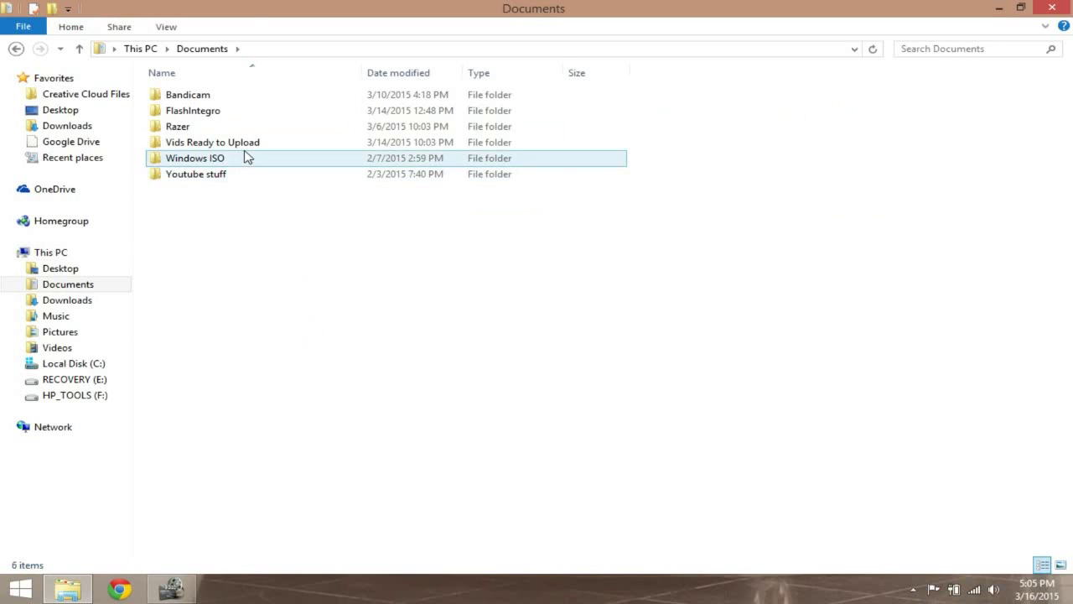
double_click(246, 145)
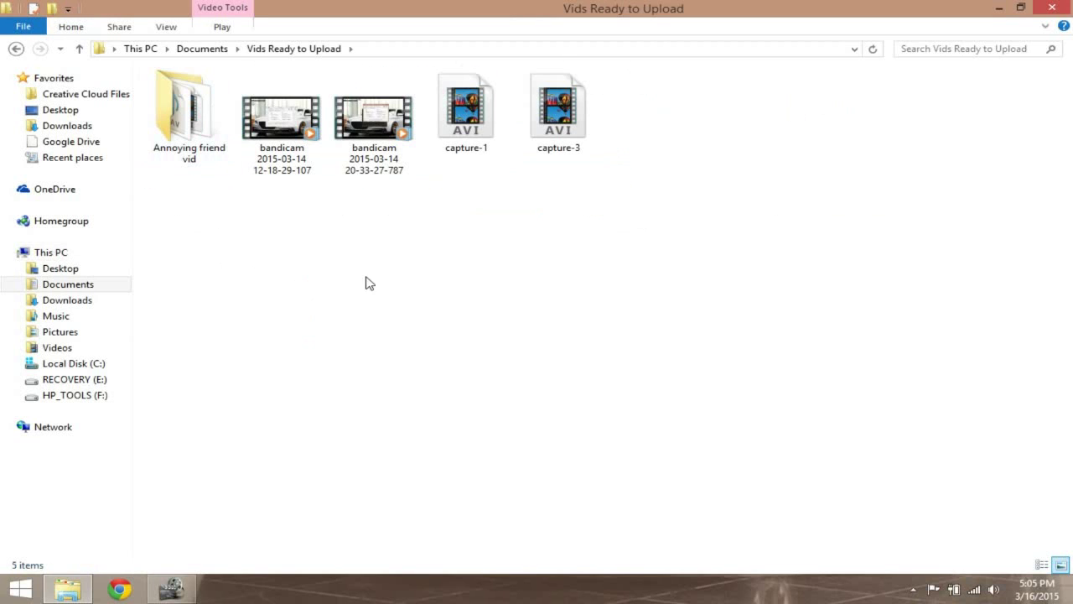
drag(243, 275, 455, 207)
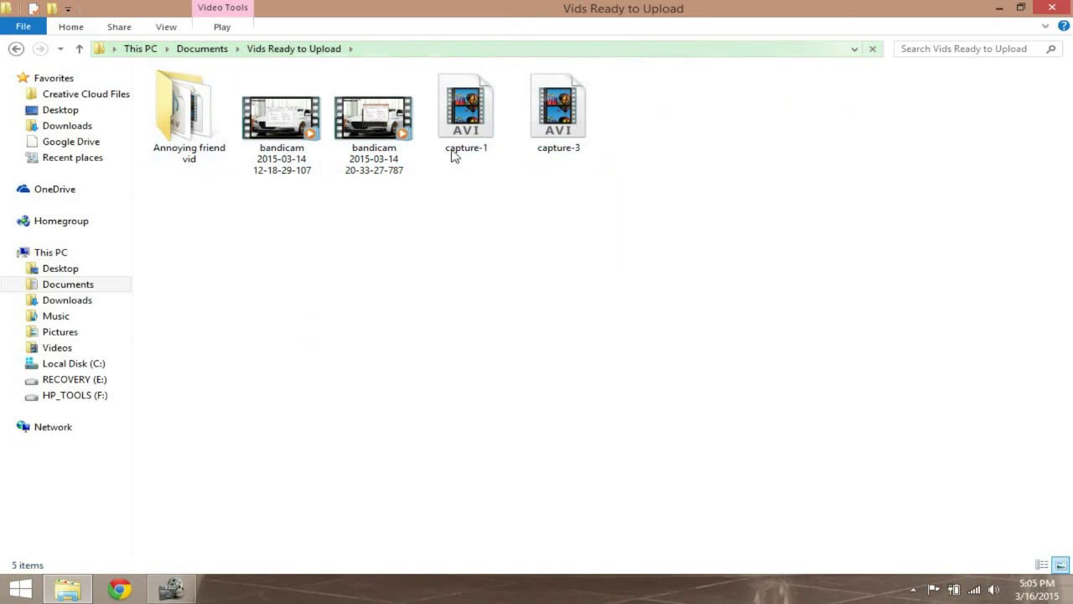
drag(453, 156, 206, 264)
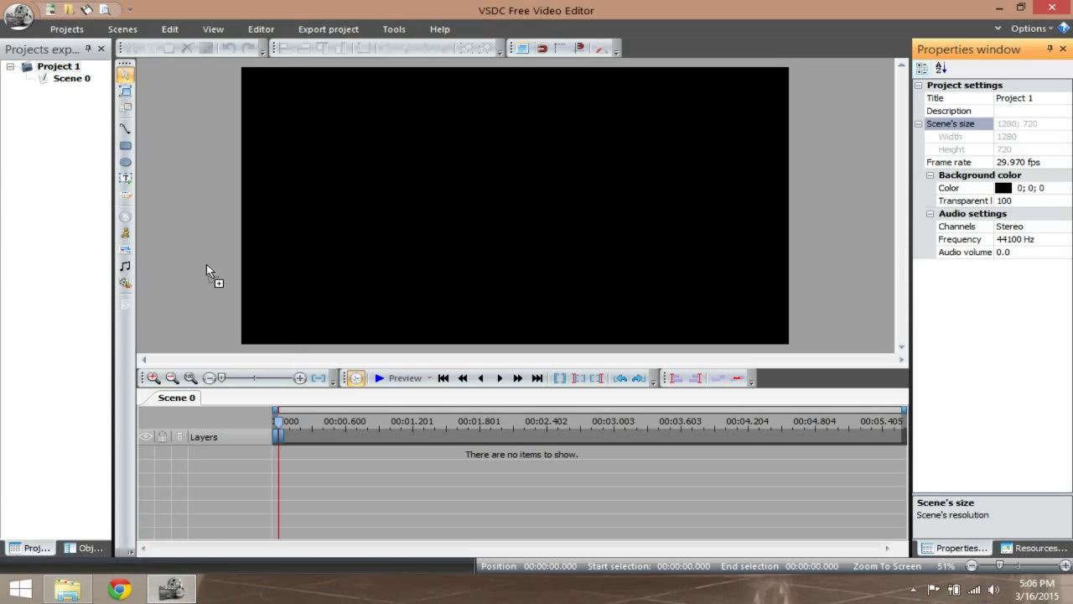
drag(192, 167, 454, 149)
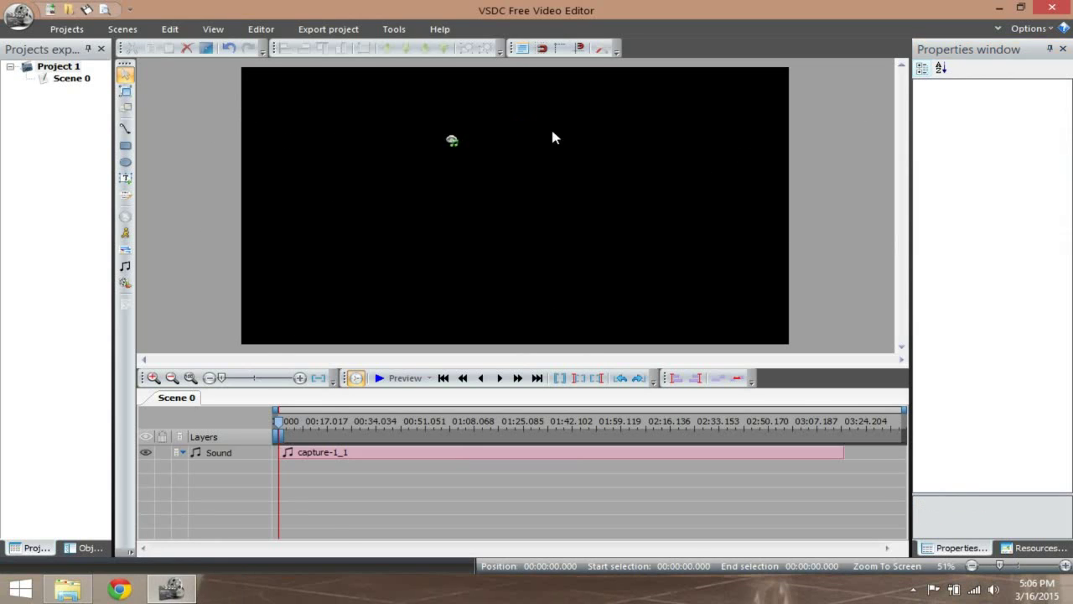
click(452, 141)
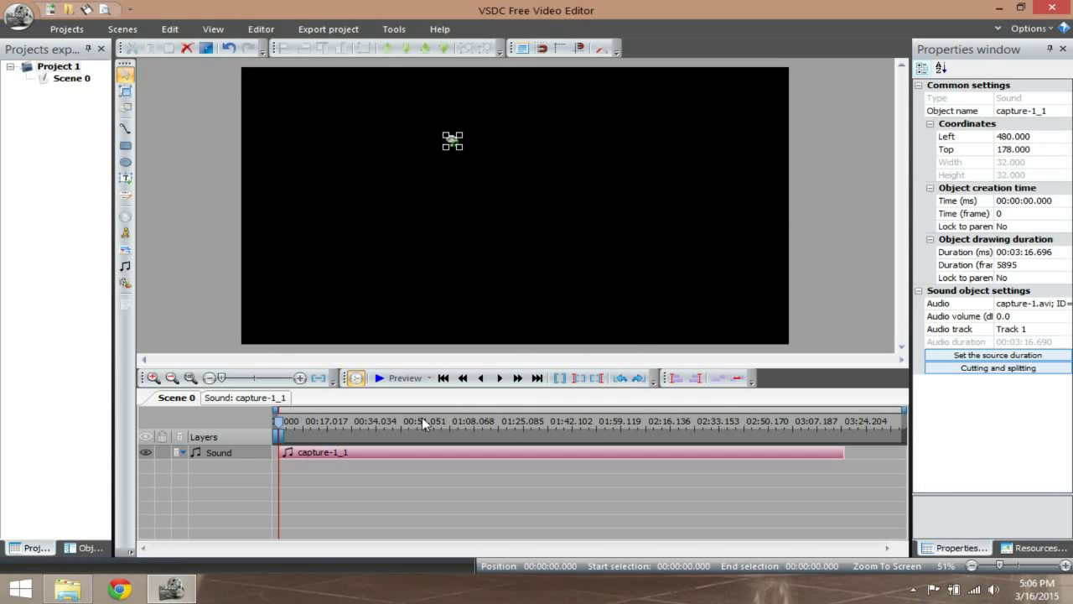
click(66, 589)
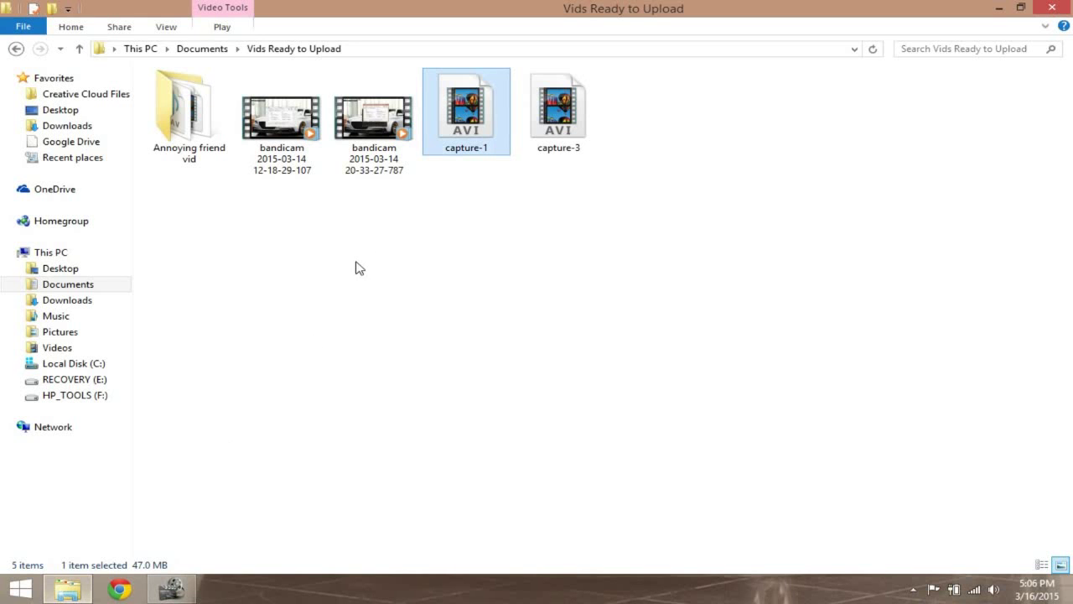
drag(558, 123, 560, 257)
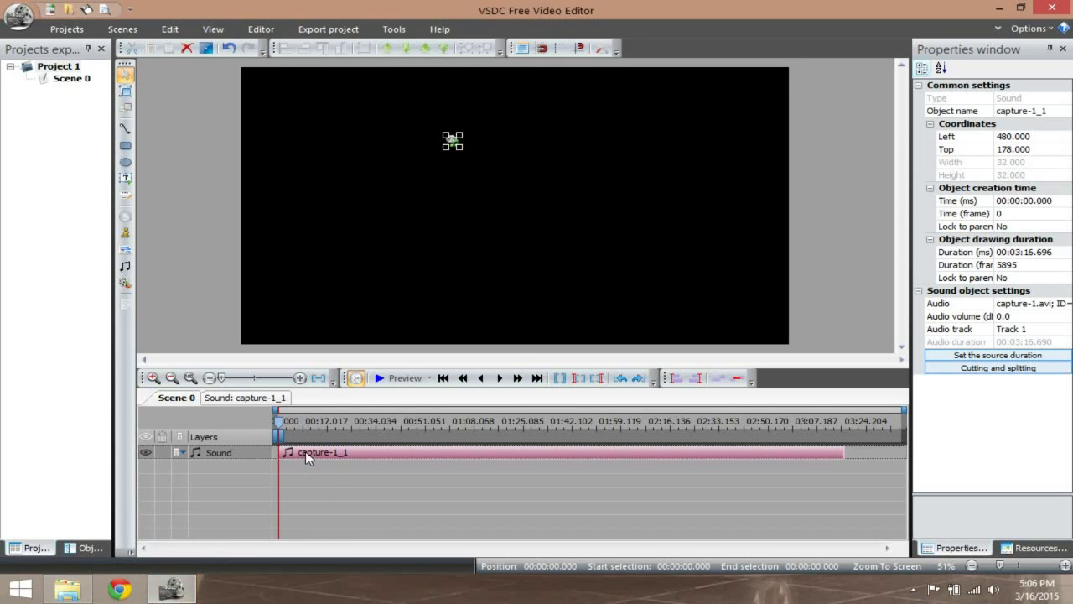
click(339, 458)
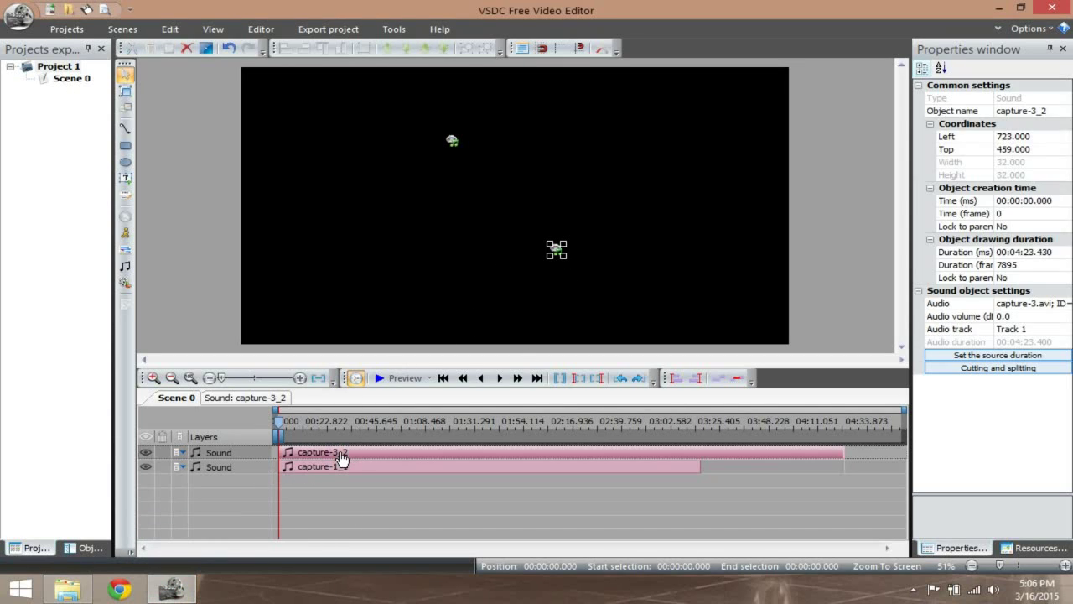
key(Delete)
click(359, 449)
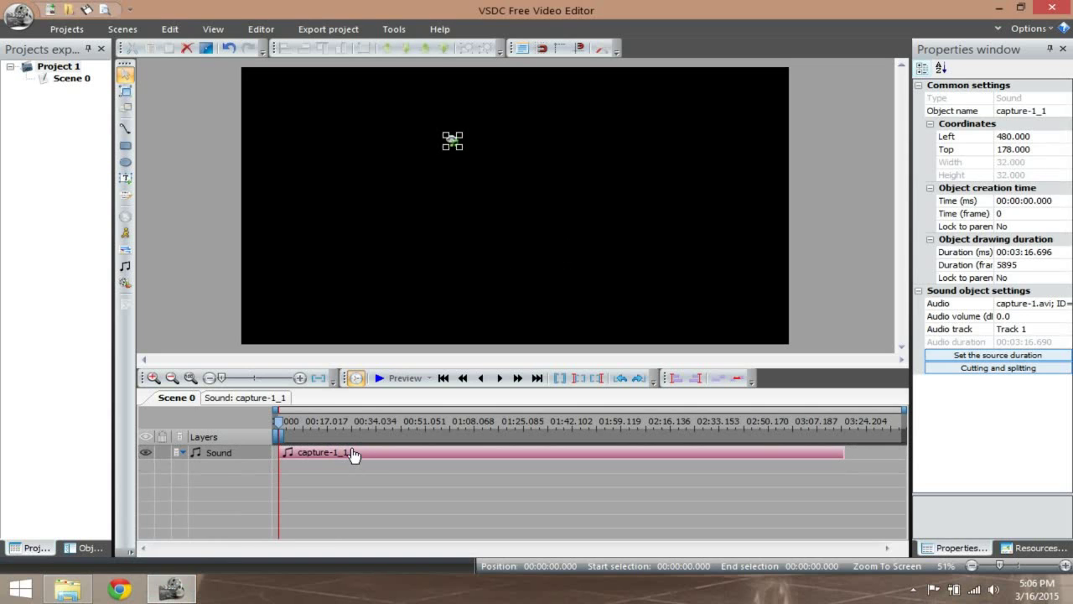
key(Delete)
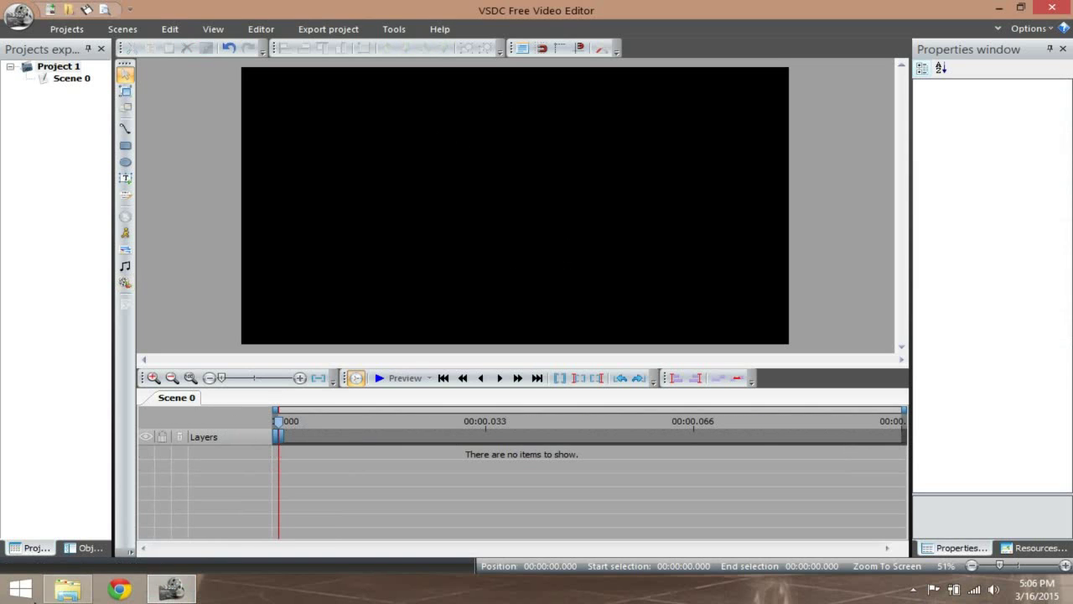
click(67, 589)
drag(355, 168, 490, 281)
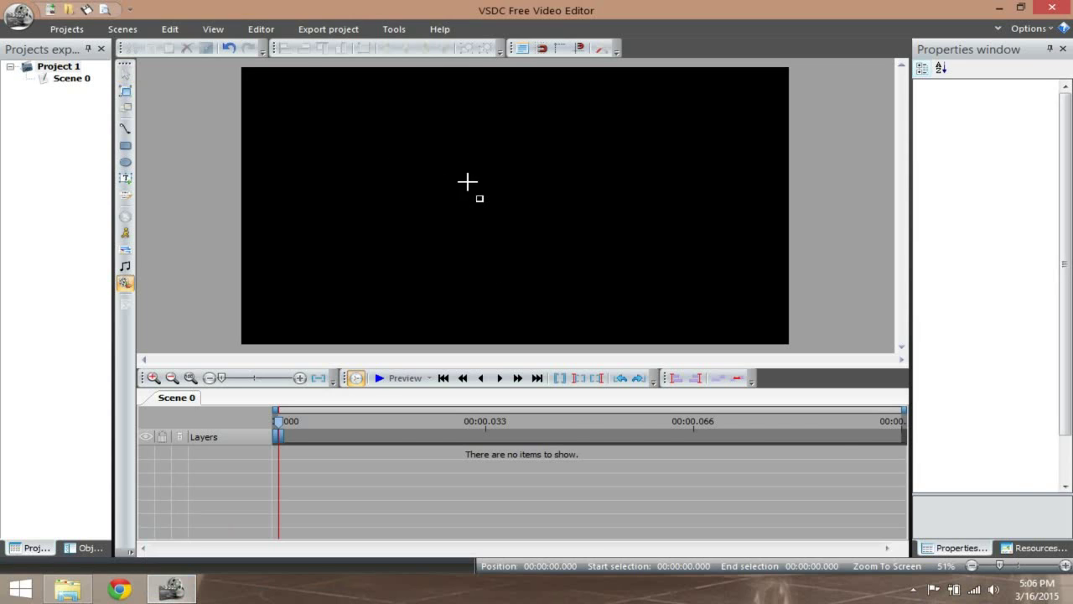
click(479, 199)
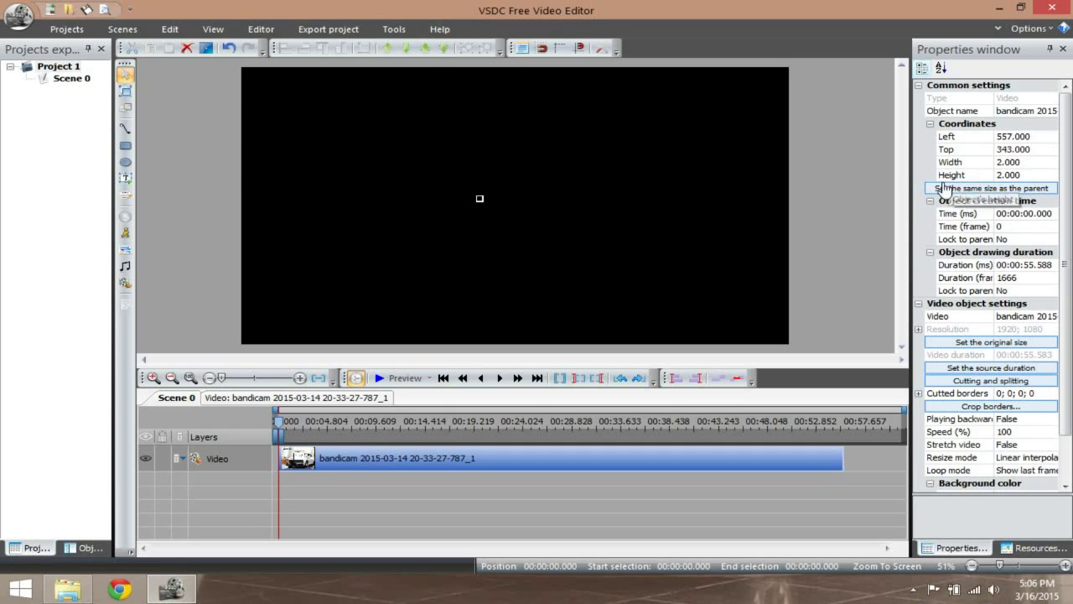
click(978, 189)
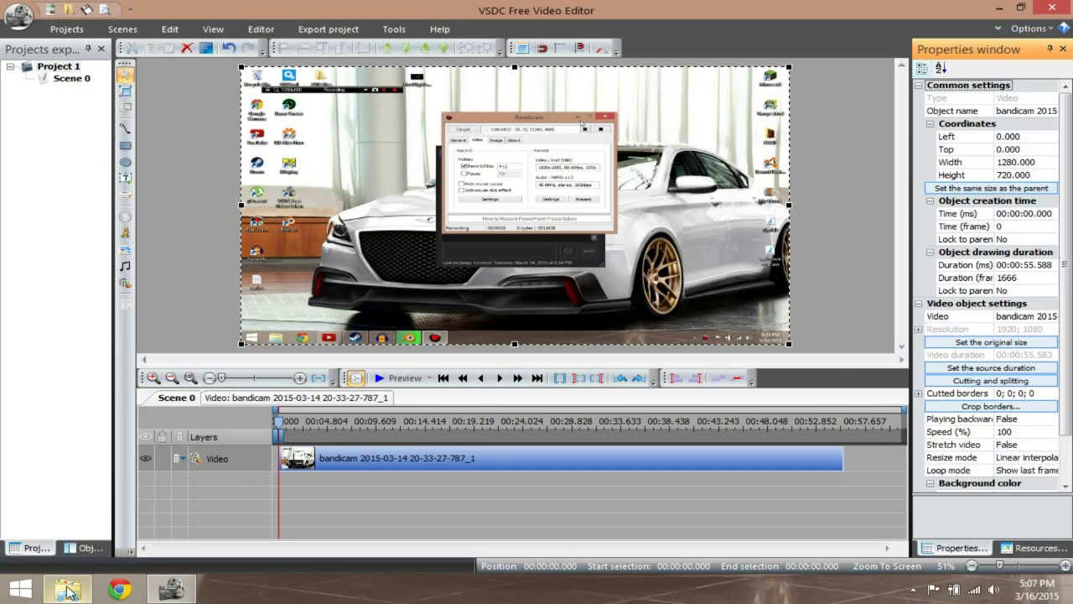
click(67, 588)
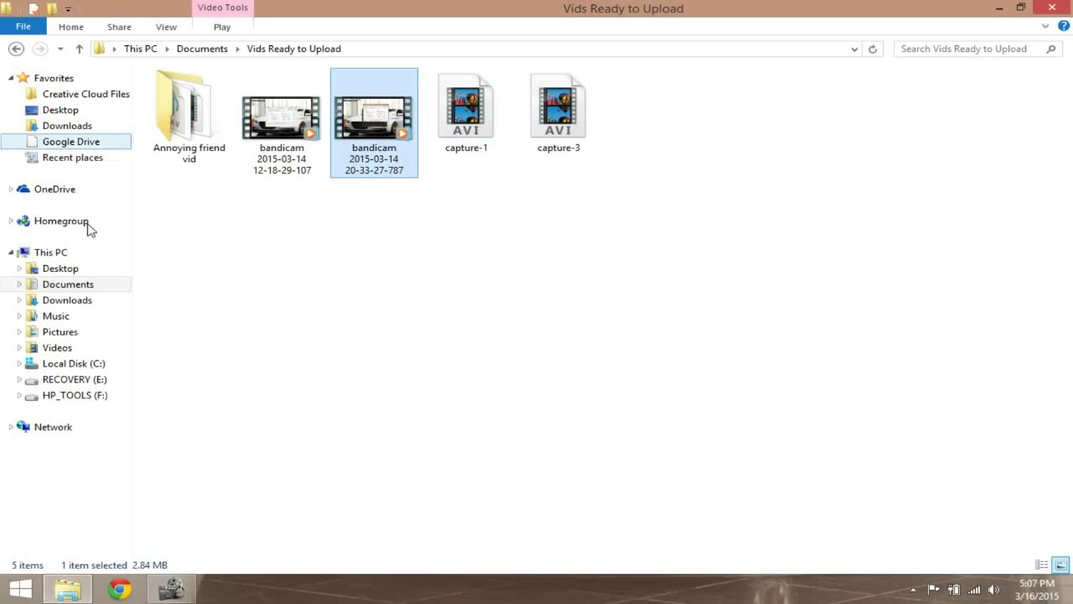
- Drop Intro! into the scene, shift the bandicam clip to start at 00:00:07.774, and close Explorer
click(67, 347)
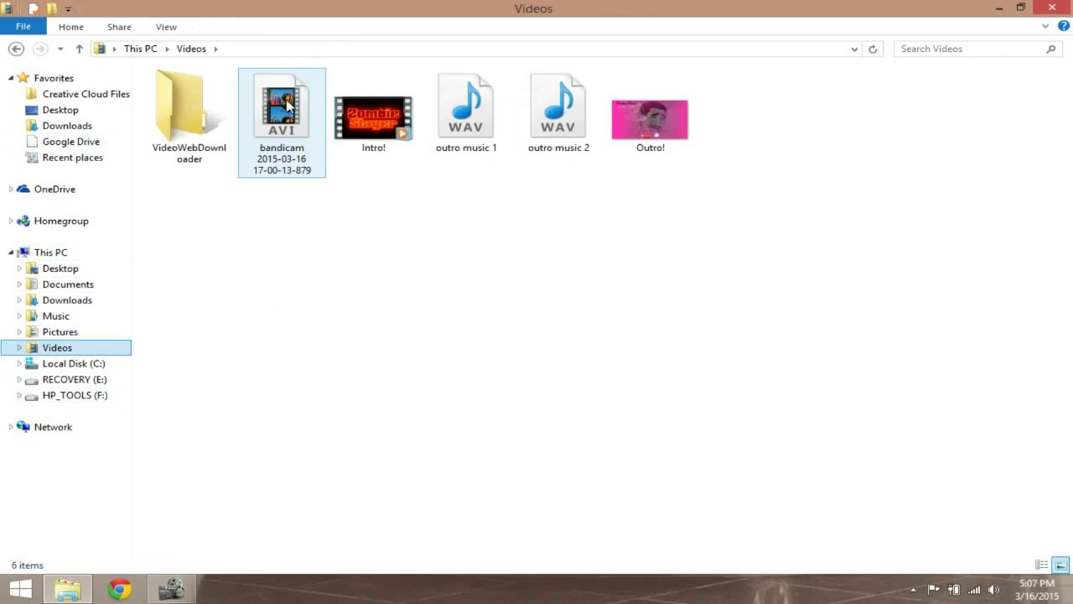
drag(382, 87, 472, 254)
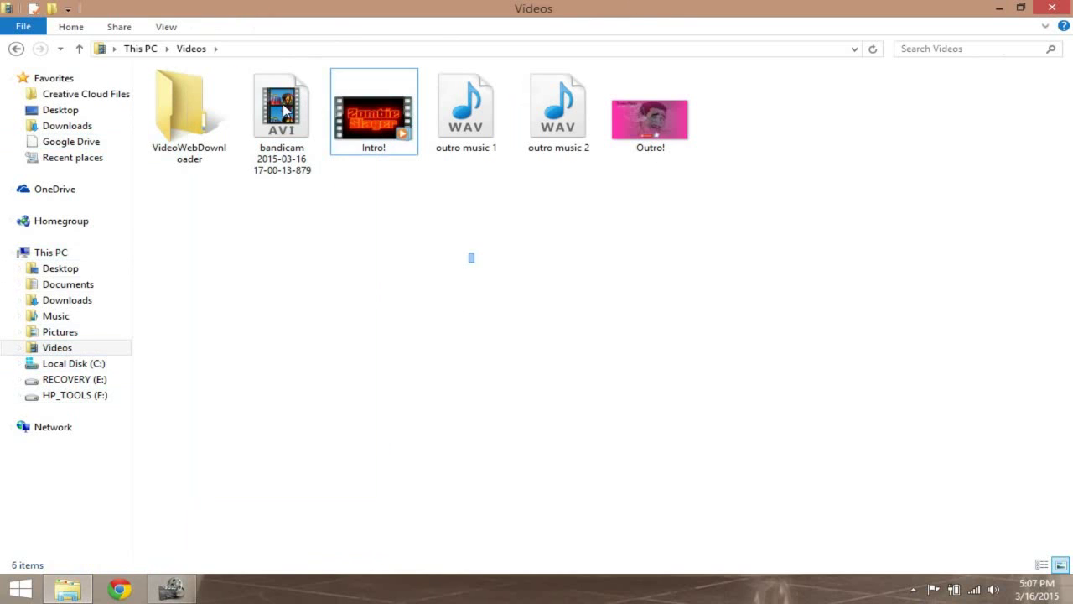
drag(360, 84, 268, 503)
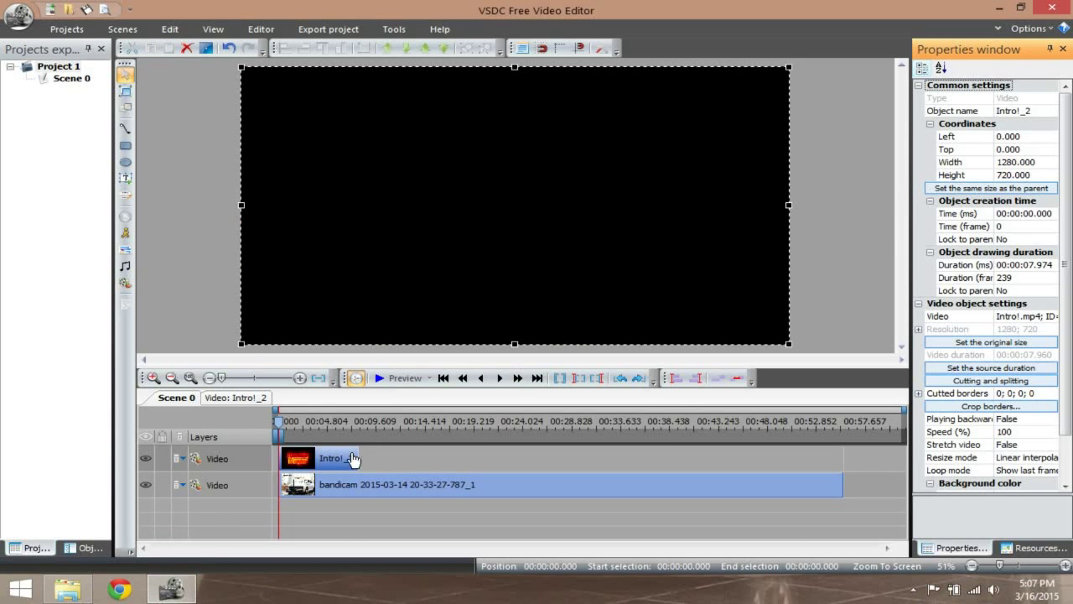
mouse_move(402, 483)
mouse_down()
mouse_move(440, 480)
mouse_move(361, 487)
mouse_move(383, 489)
mouse_up()
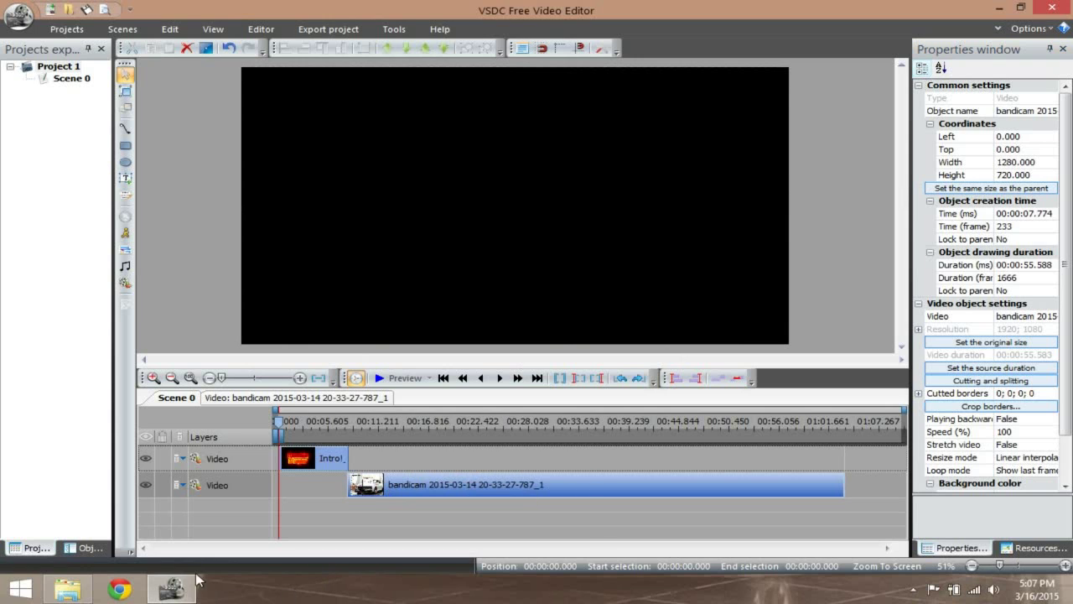
click(92, 592)
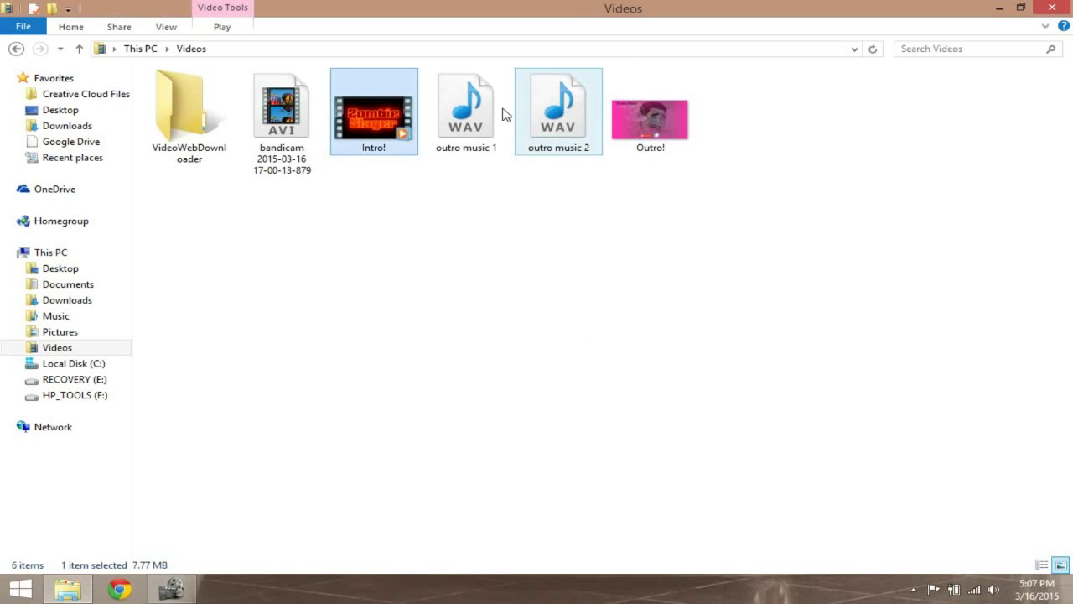
click(1052, 8)
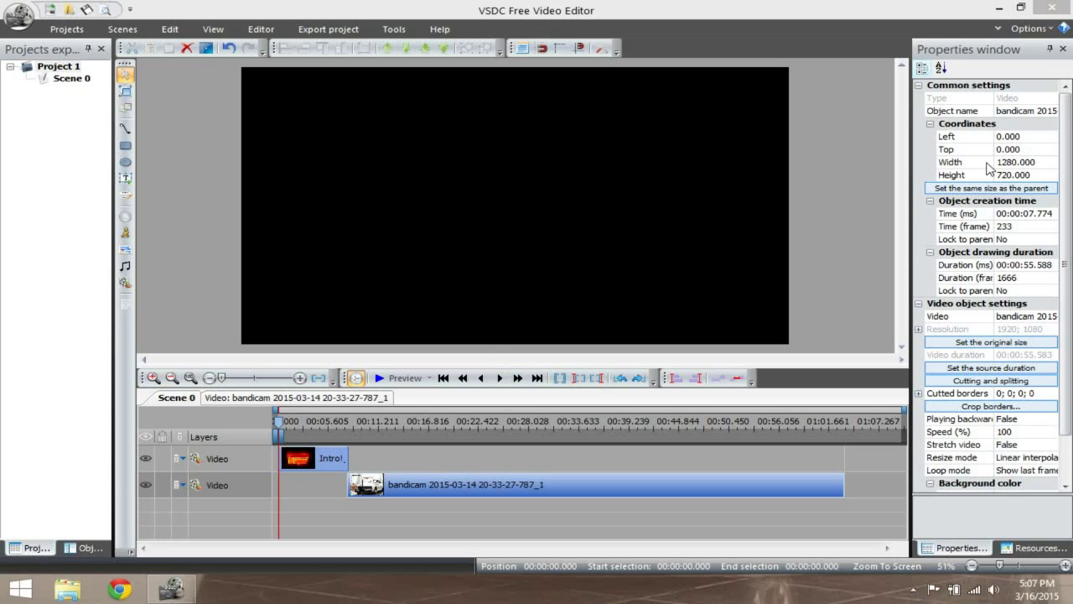
click(973, 192)
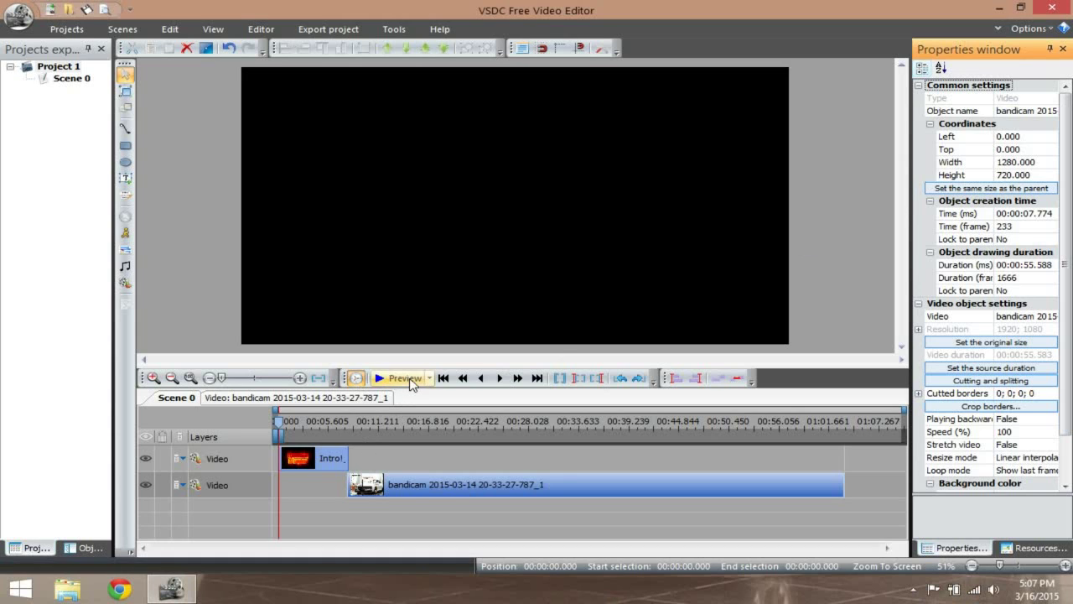
- Preview the Zombie intro, close the preview player, and deselect the bandicam clip
click(403, 378)
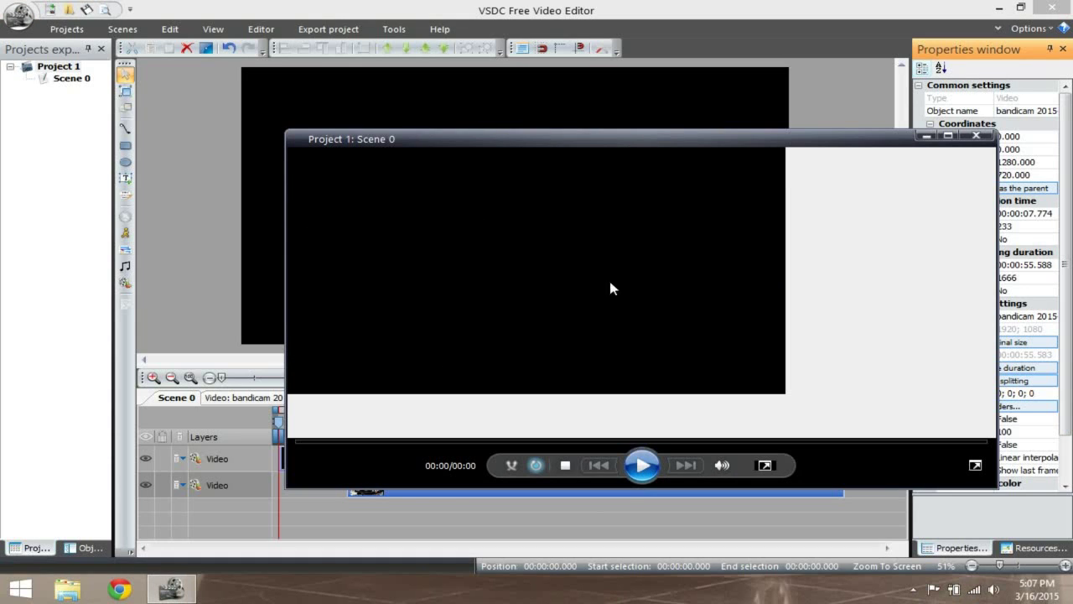
drag(623, 141, 596, 131)
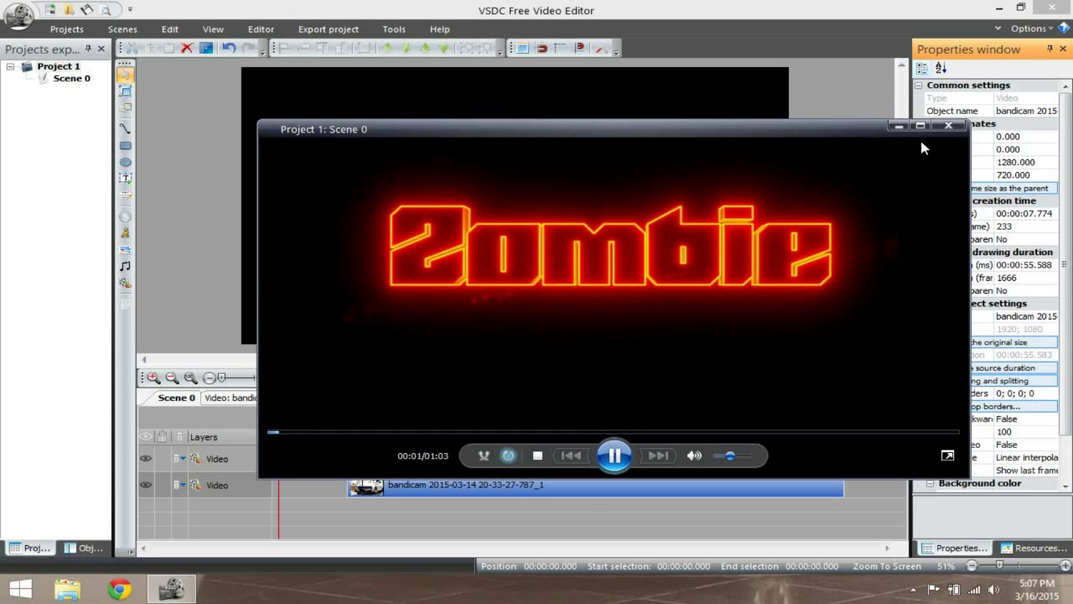
click(946, 128)
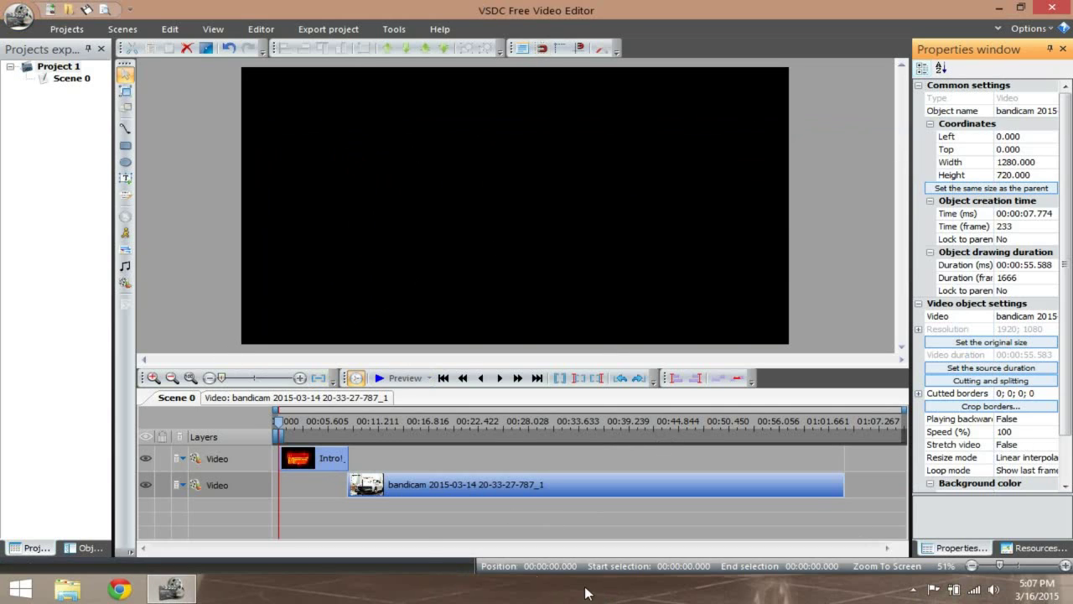
click(976, 206)
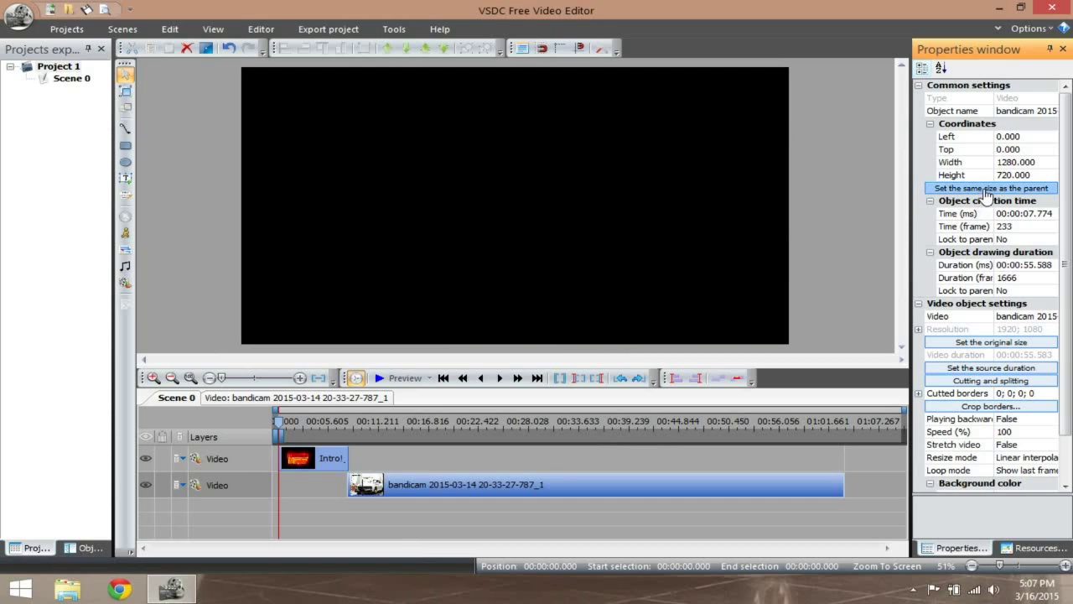
click(408, 459)
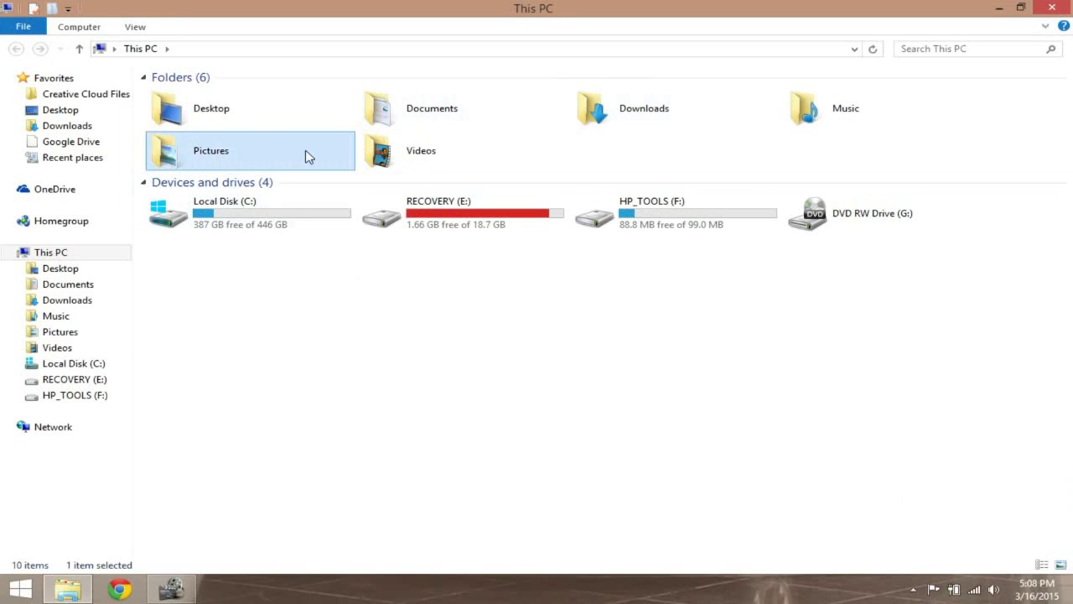
- Add the Zombie Slayer cat image at full 1280×720 size and start its clip at 7.941 s
drag(546, 126, 504, 265)
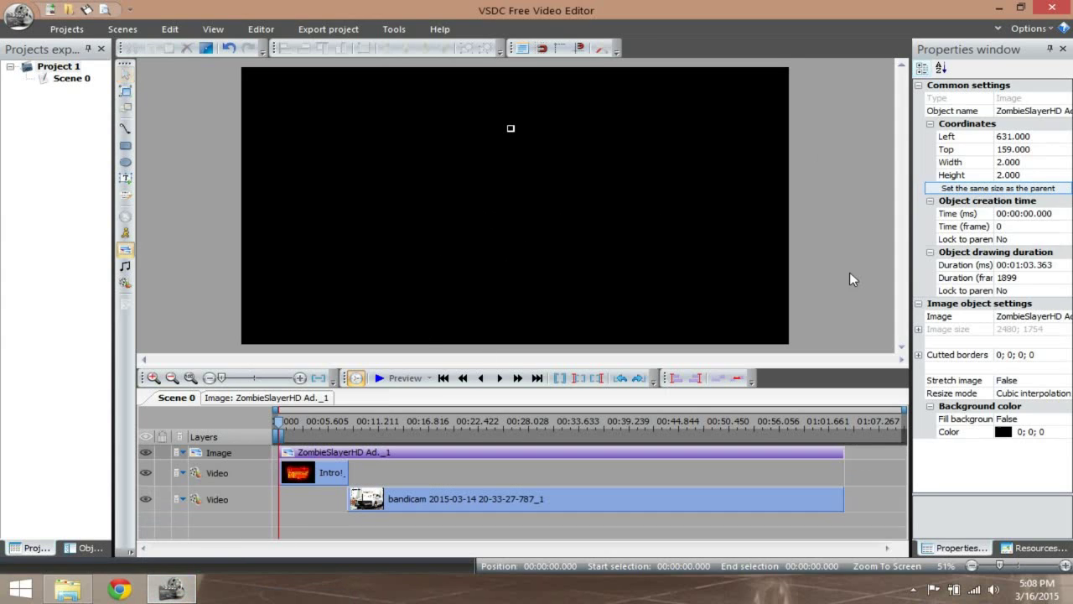
click(988, 190)
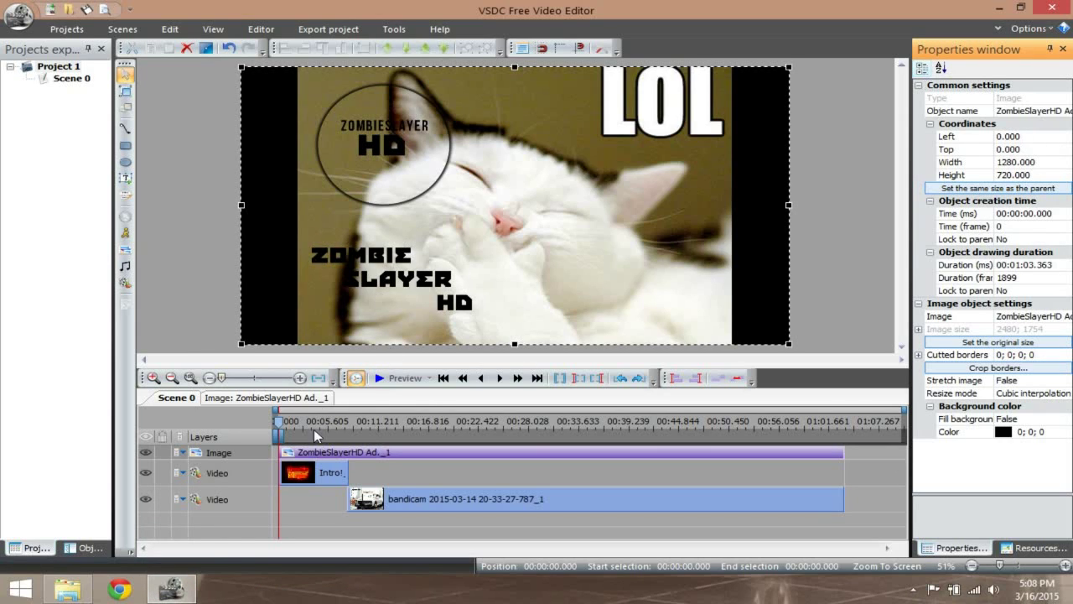
drag(349, 457, 504, 462)
drag(393, 460, 405, 459)
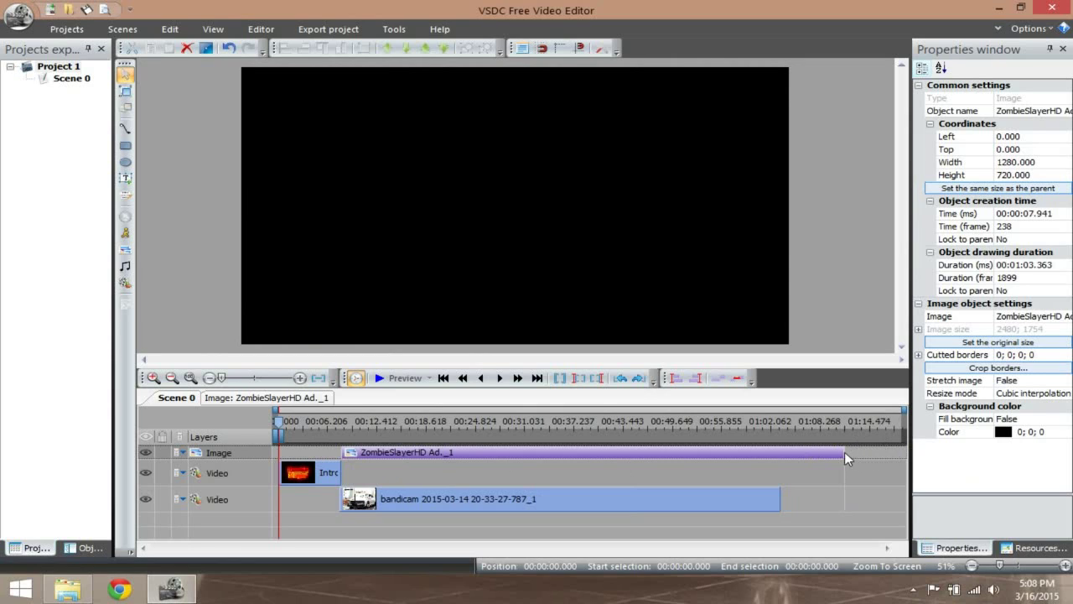
- Trim the image clip to about two seconds and shrink it to a 447×306 upper-right overlay
drag(841, 453, 351, 454)
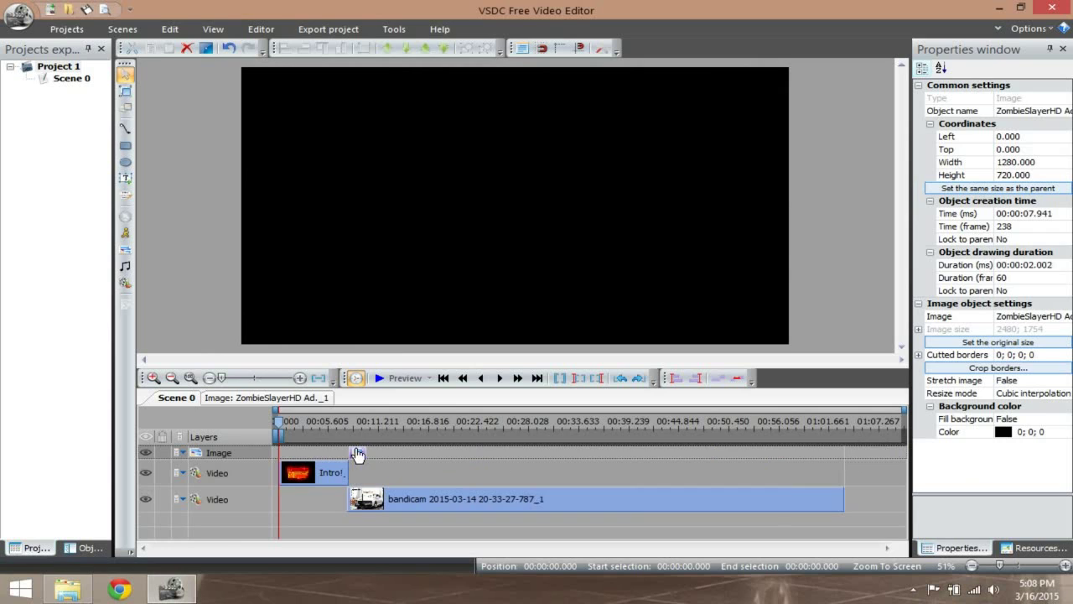
double_click(355, 451)
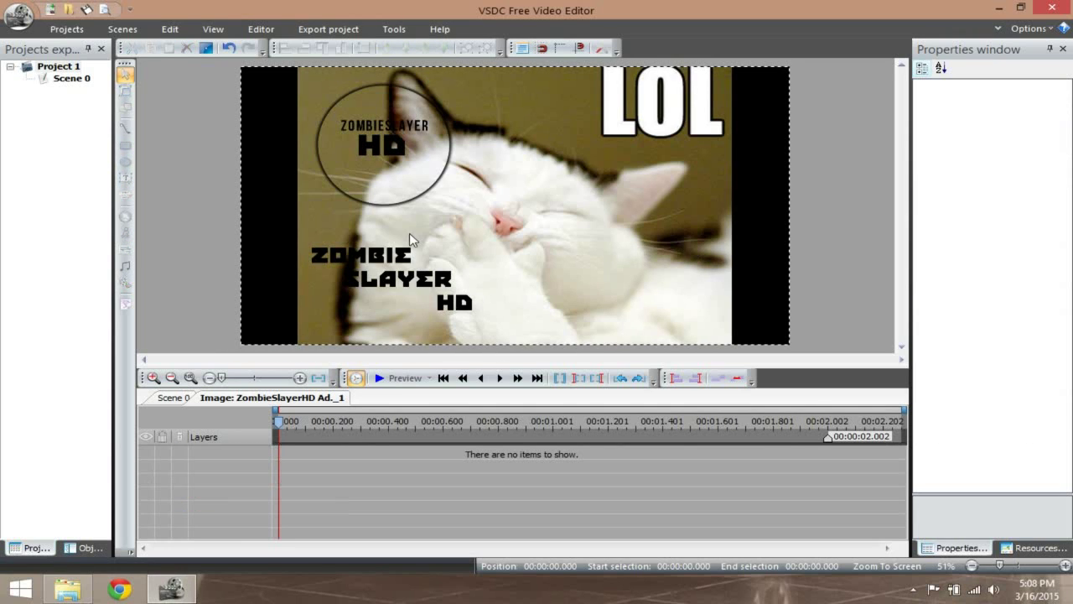
click(435, 313)
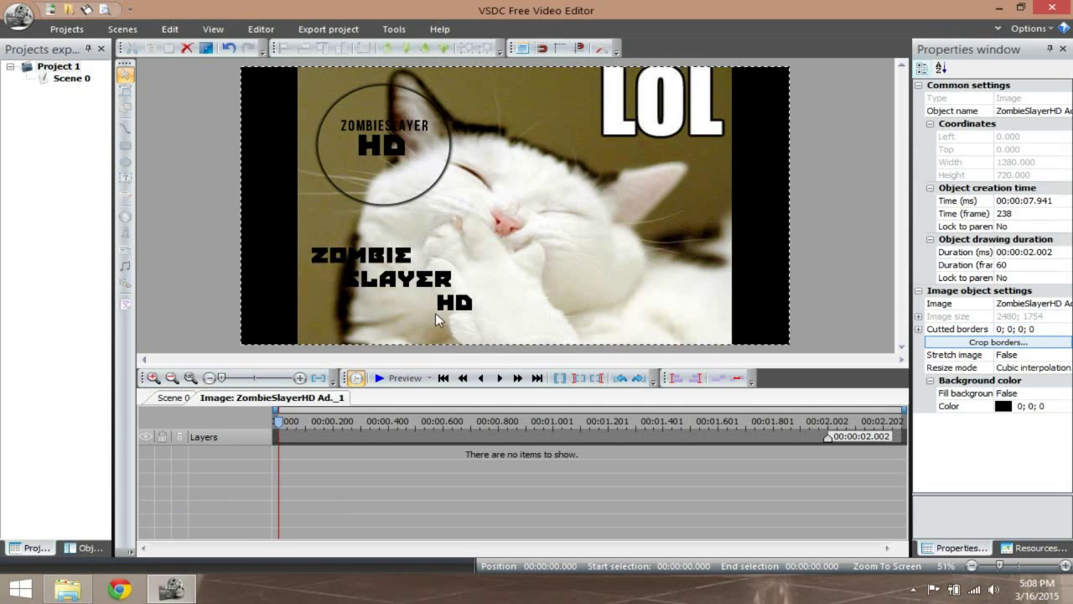
click(164, 399)
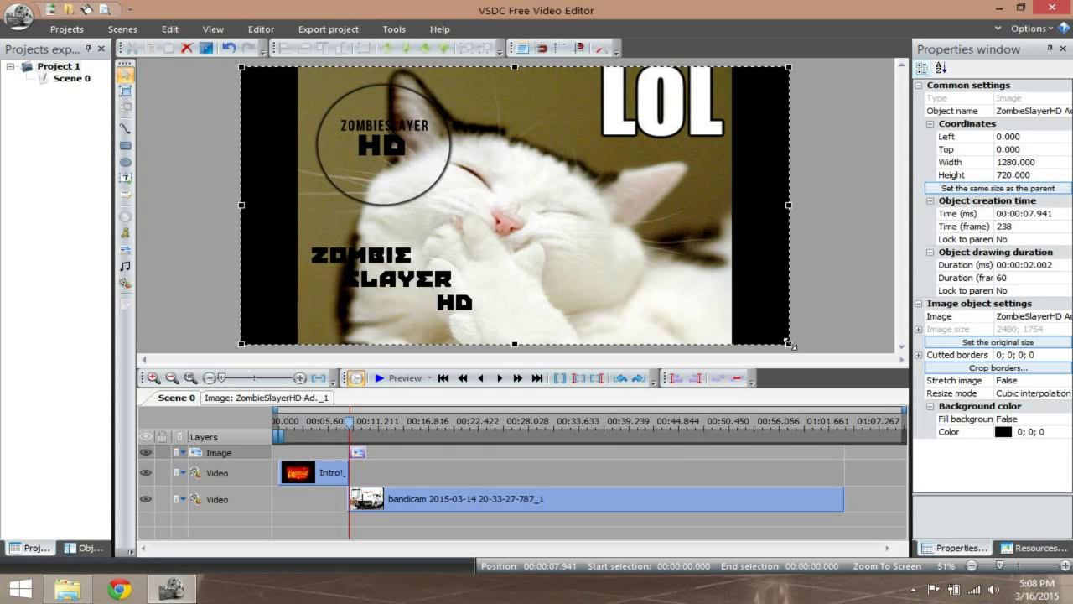
drag(726, 275, 644, 163)
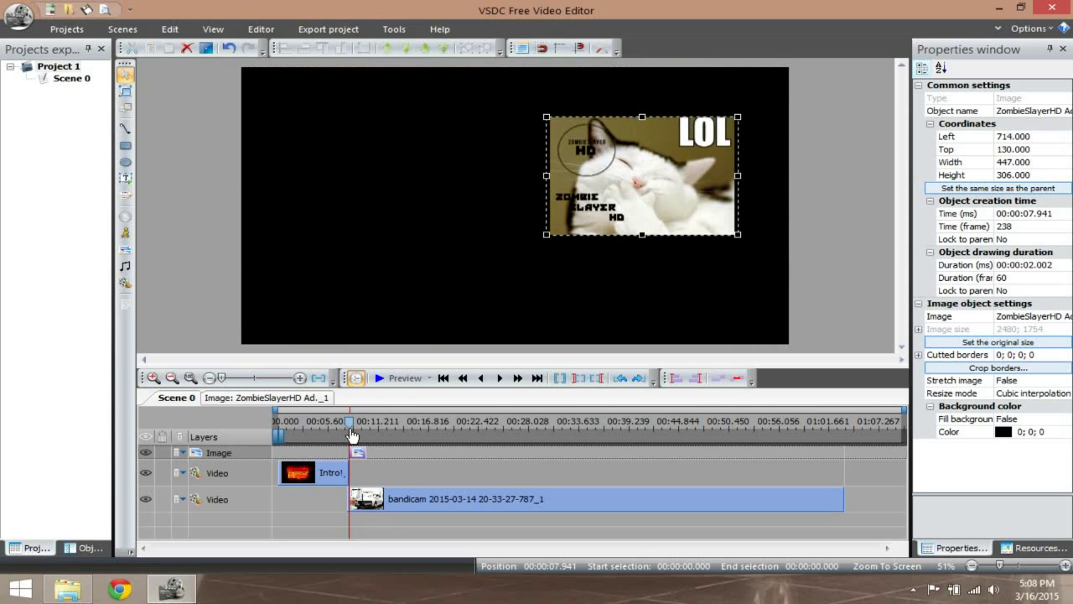
click(344, 426)
click(404, 377)
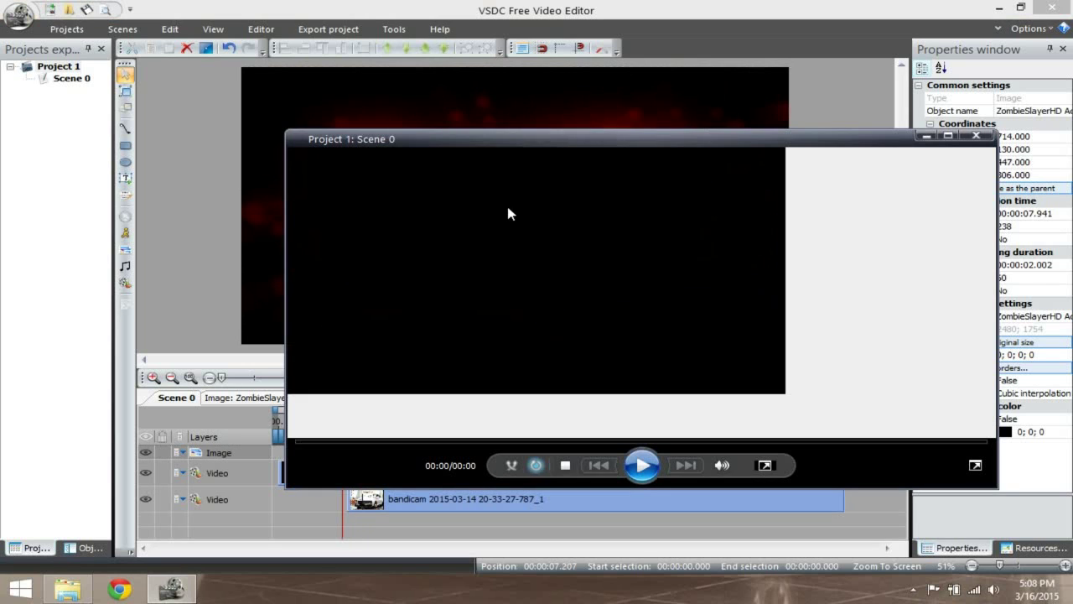
drag(599, 134, 549, 114)
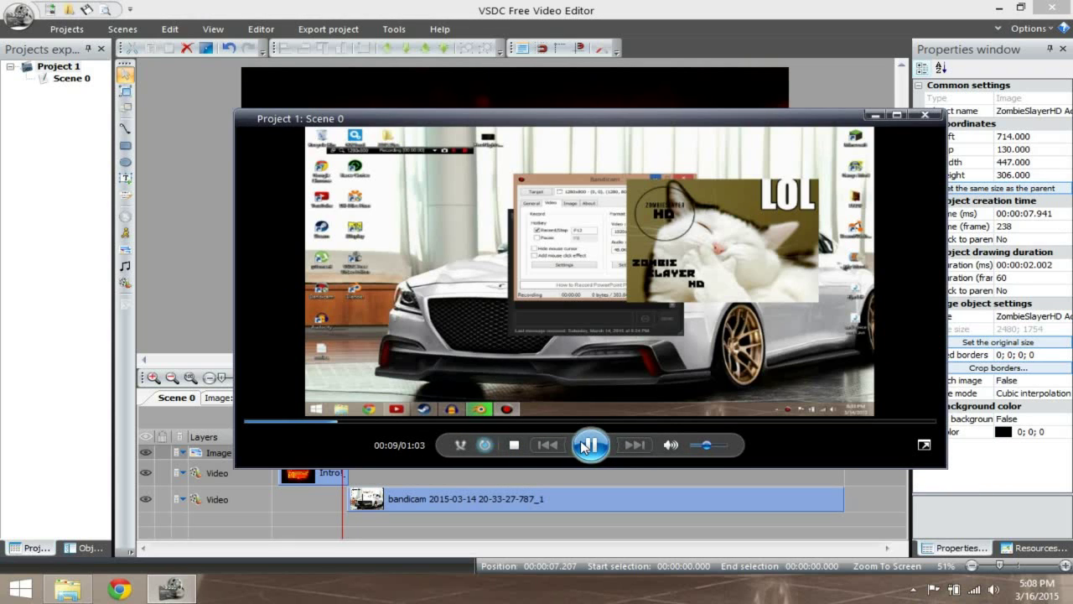
key(space)
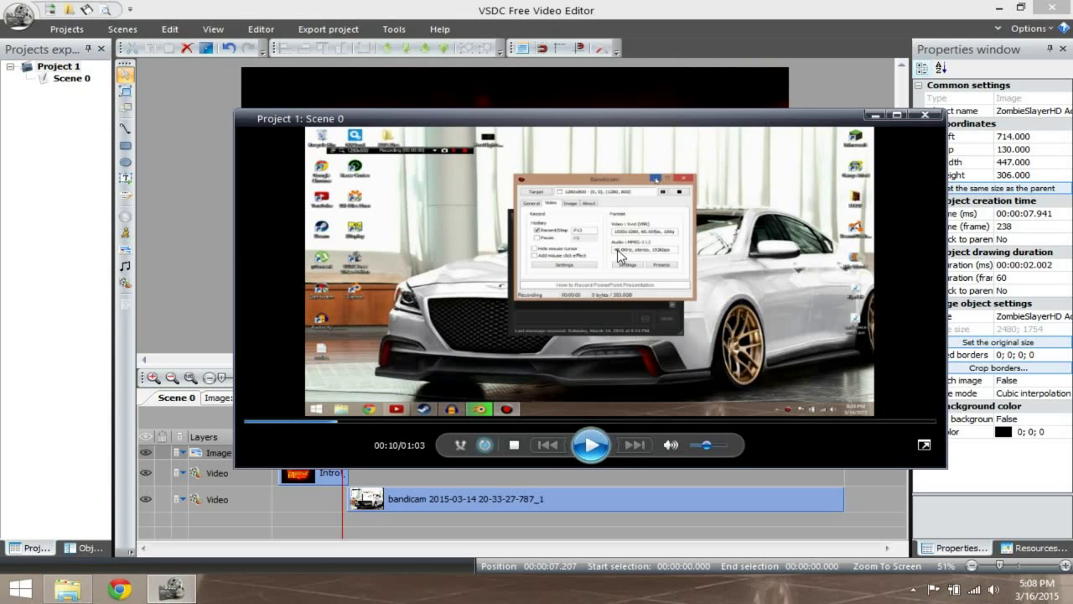
click(353, 422)
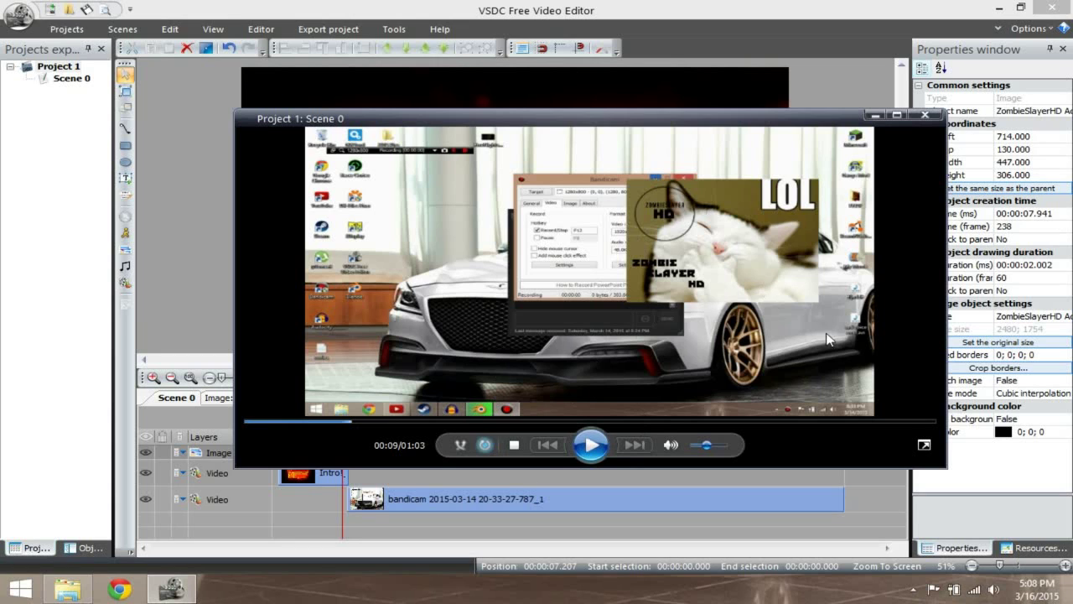
click(926, 114)
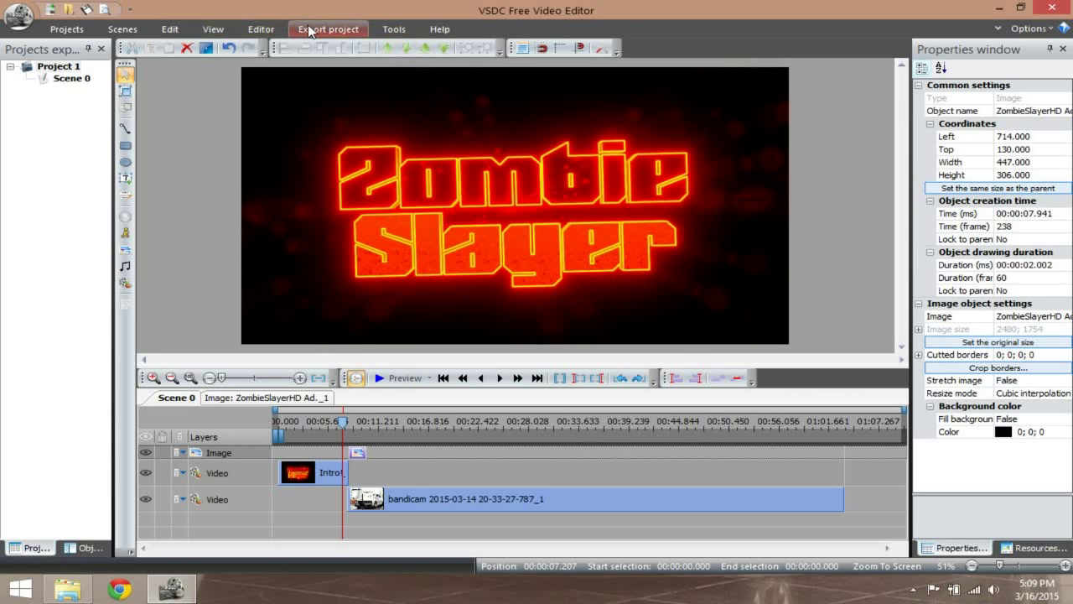
- Bring up the Export project settings page and look over the export format choices
click(315, 31)
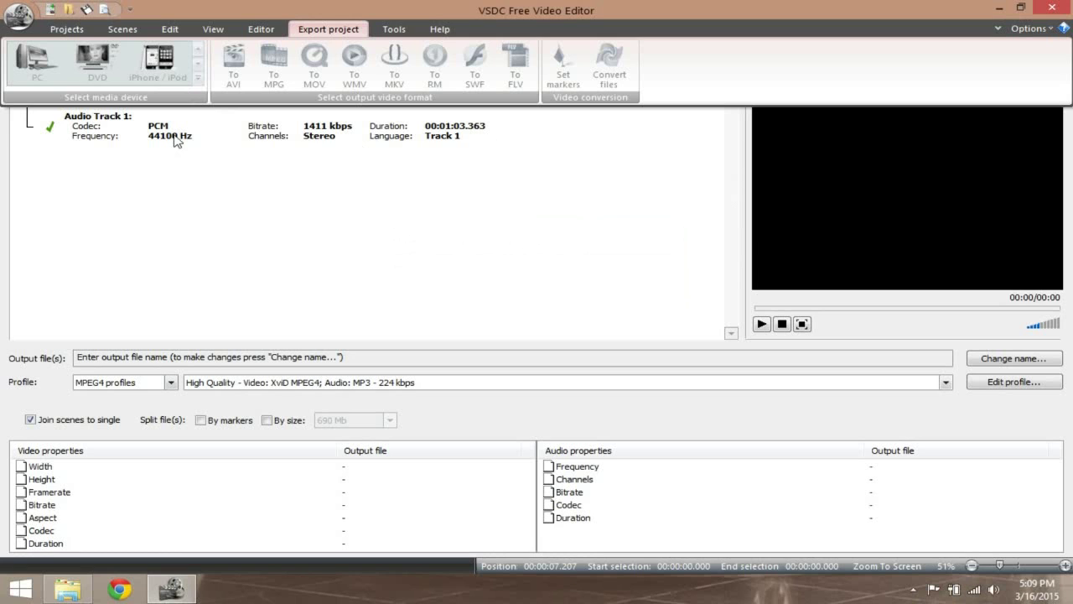
click(323, 30)
click(216, 73)
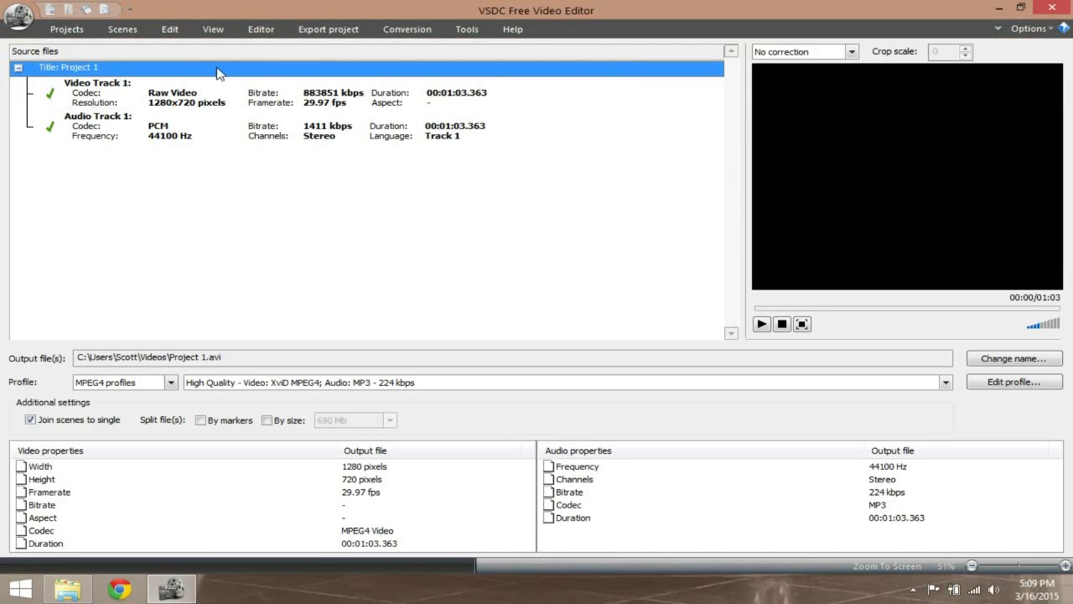
click(328, 30)
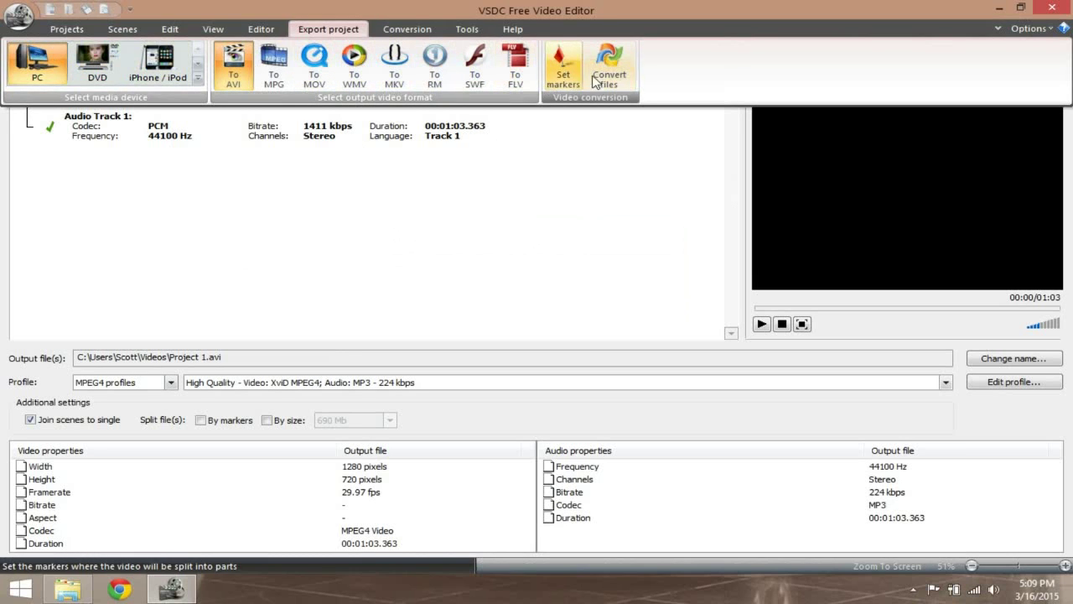
click(525, 185)
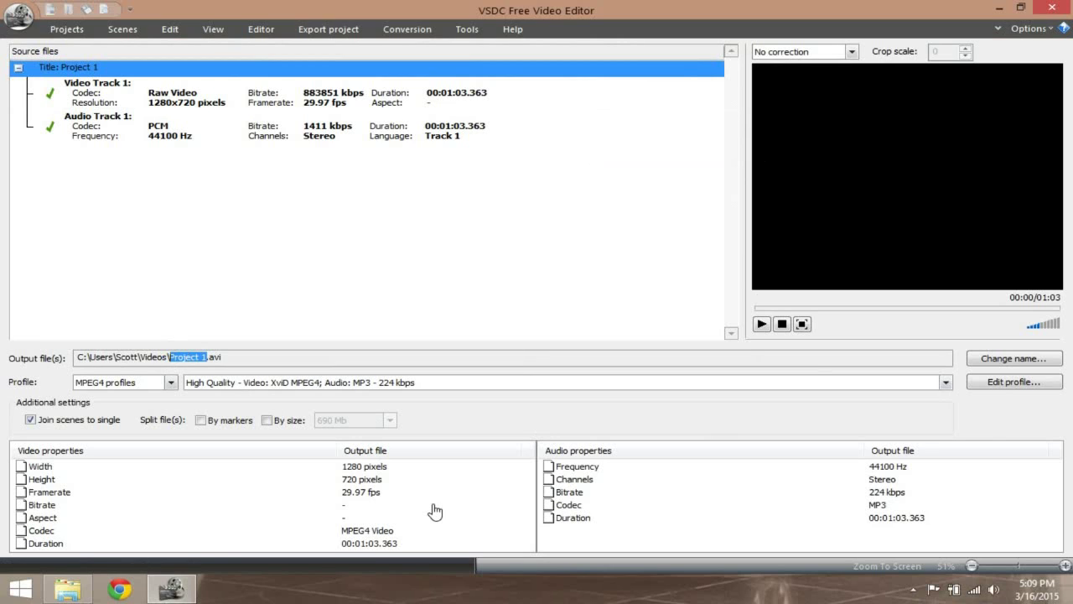
- Rename the output file to tut
click(1022, 361)
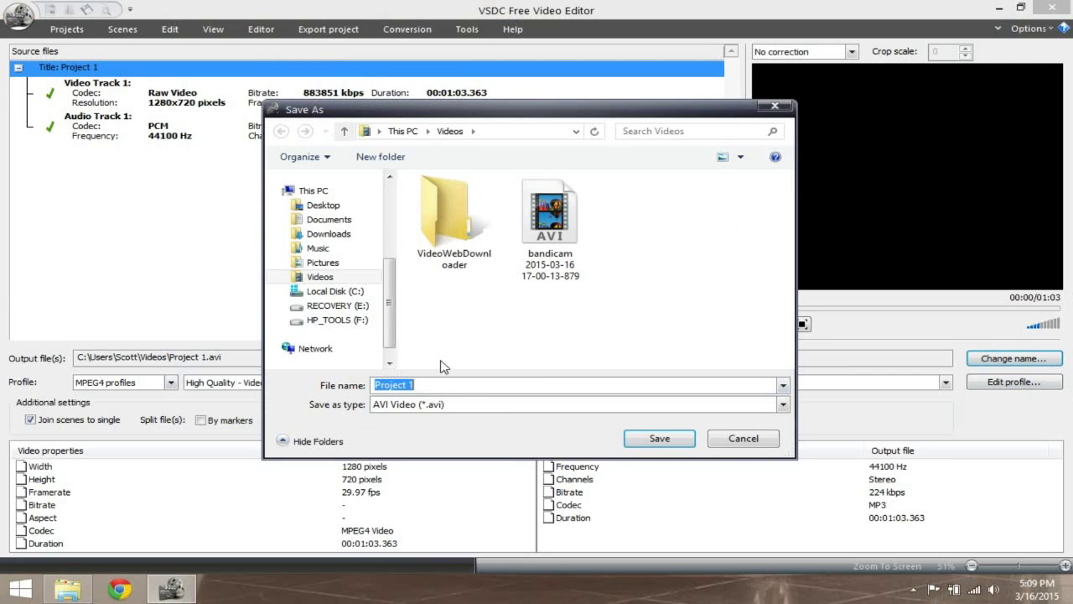
text(tut)
key(Return)
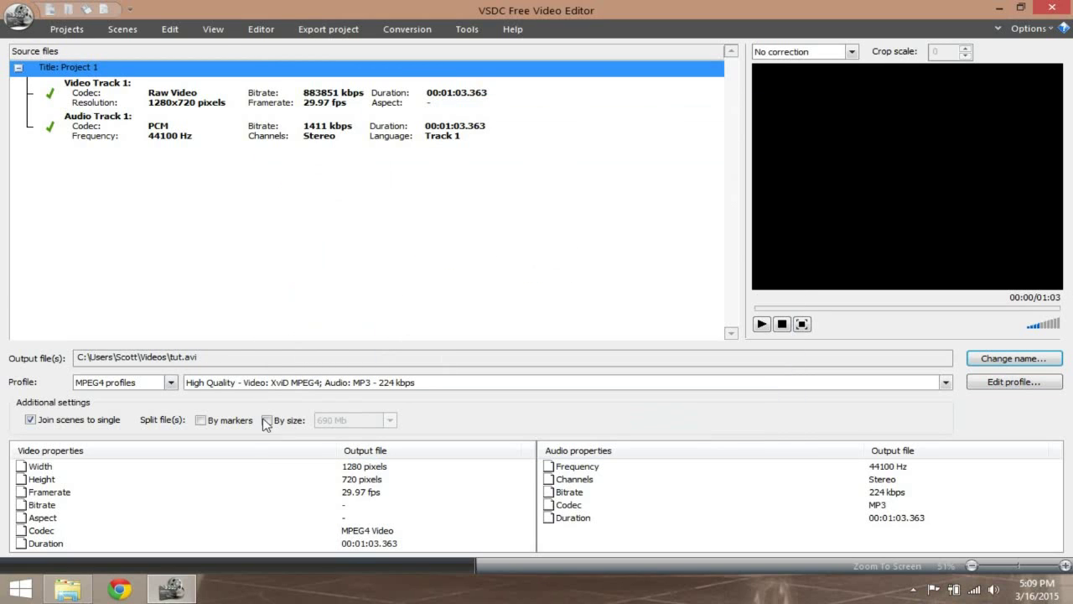
- Review the output properties: 1280x720, 29.97 fps, MPEG4 video, MP3 audio, and bitrate
click(352, 481)
click(508, 492)
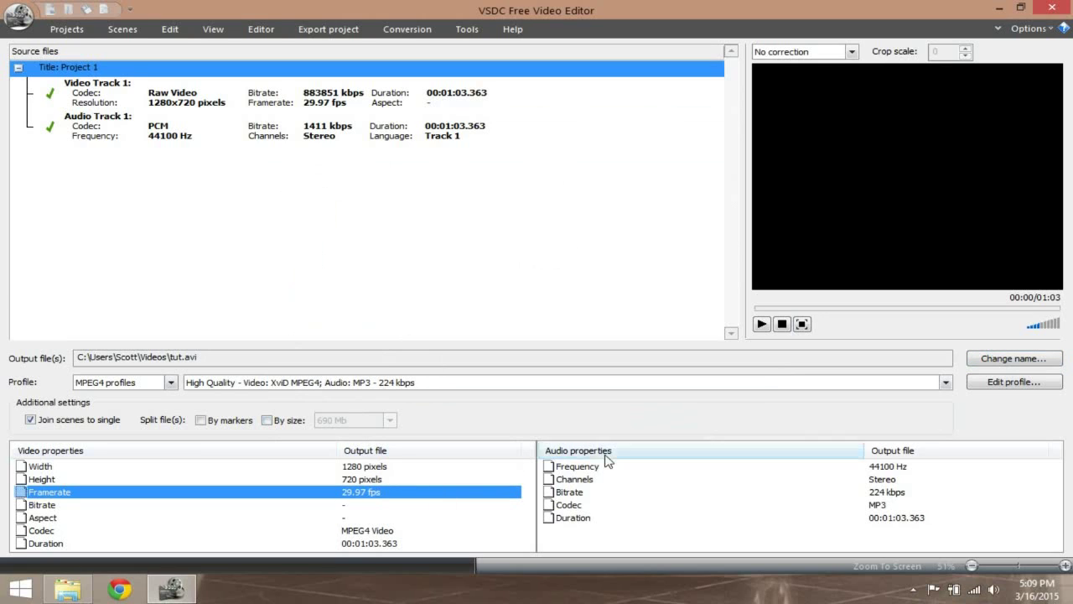
click(579, 480)
click(580, 518)
click(582, 505)
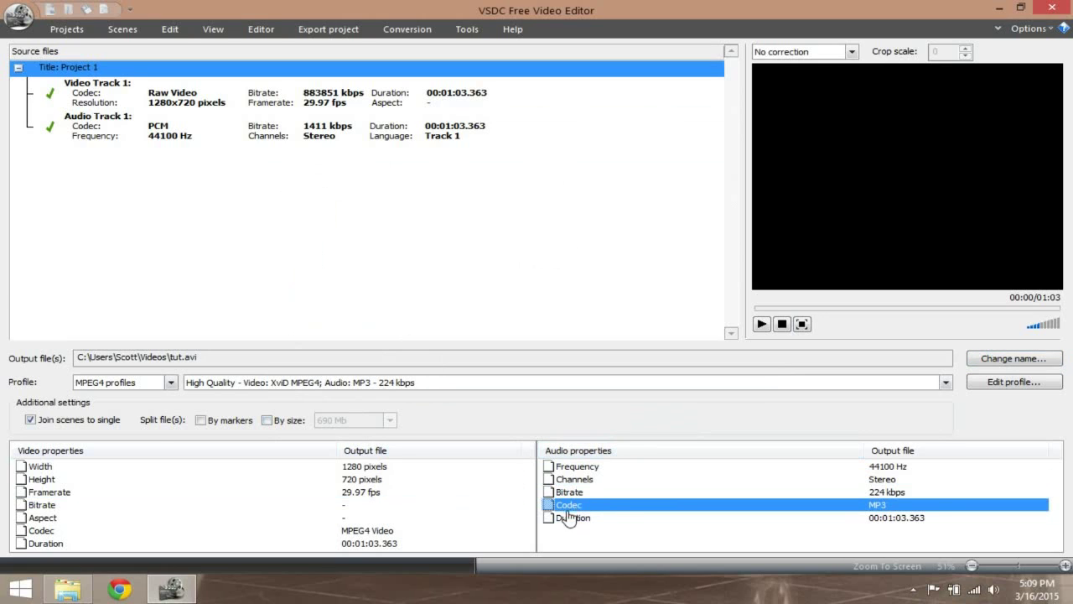
click(317, 495)
key(Up)
key(Up)
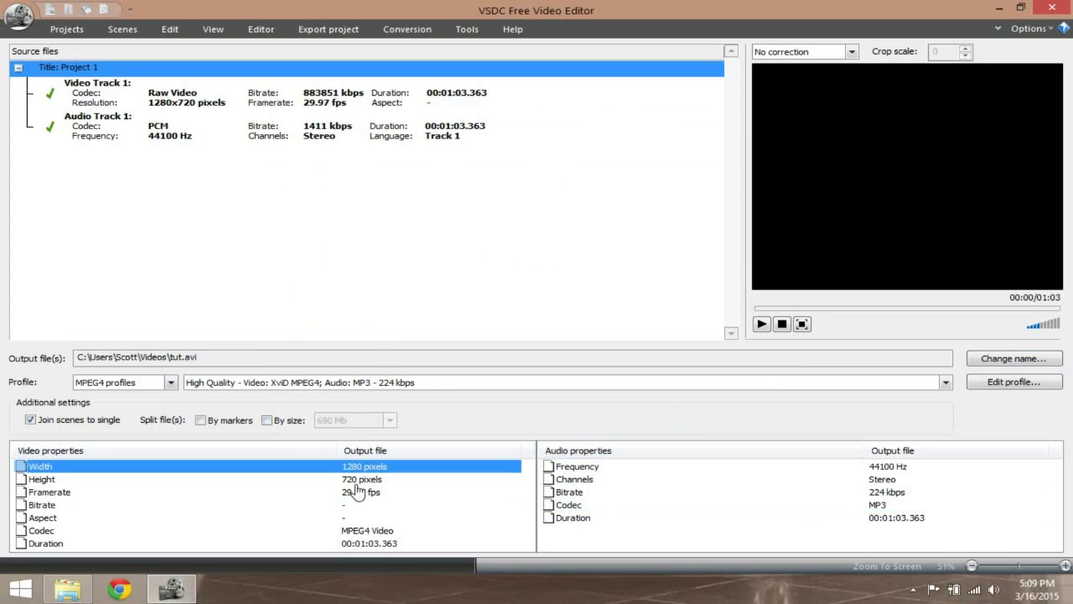
key(Down)
click(344, 493)
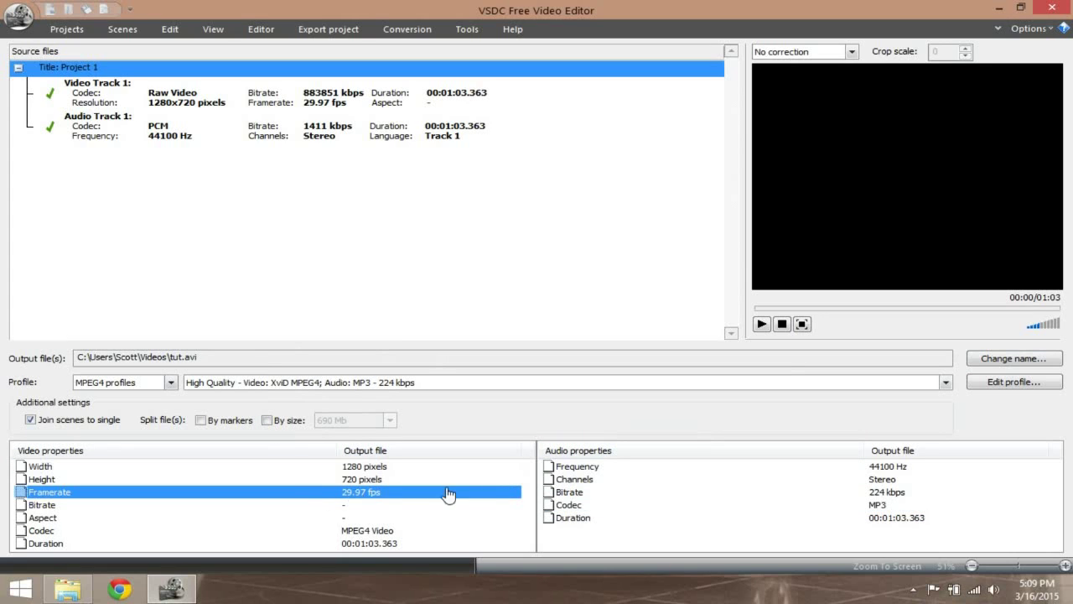
click(139, 517)
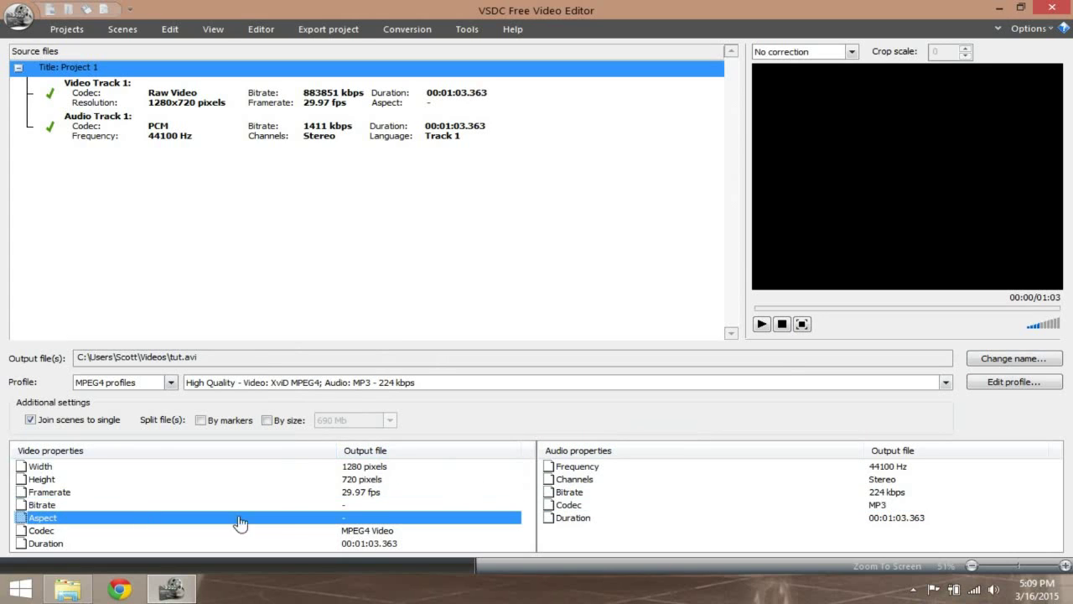
click(445, 500)
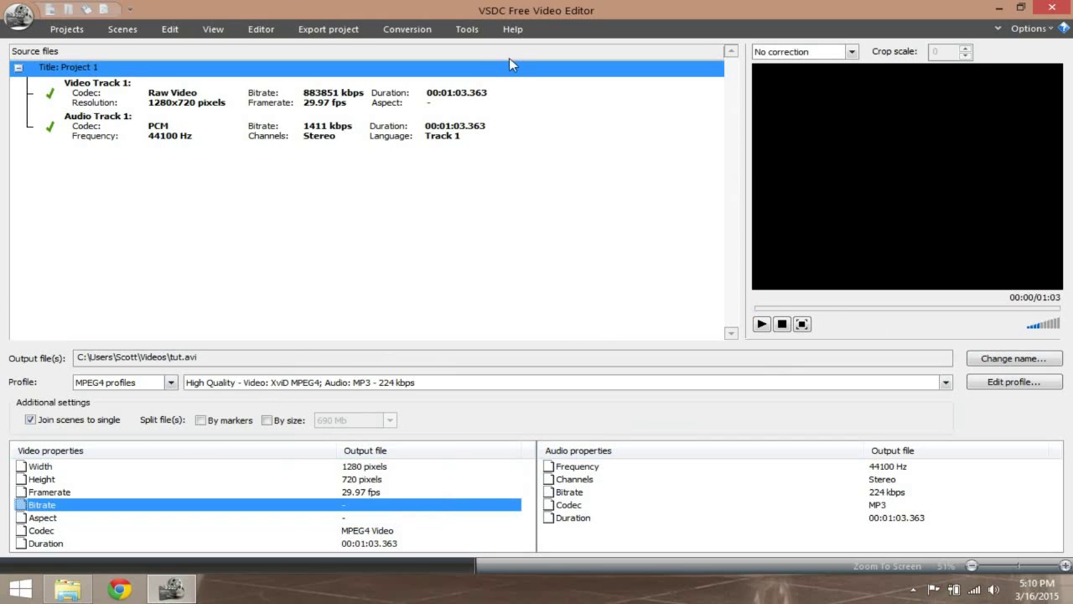
click(329, 31)
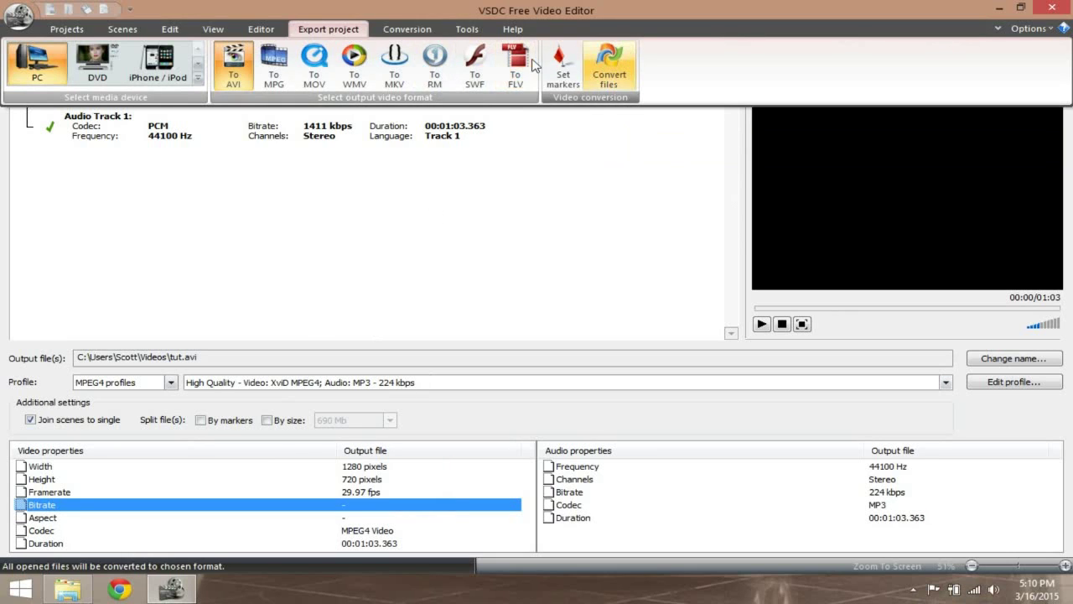
- Close the export ribbon and inspect the Project 1, Video Track 1 and Audio Track 1 rows
click(329, 29)
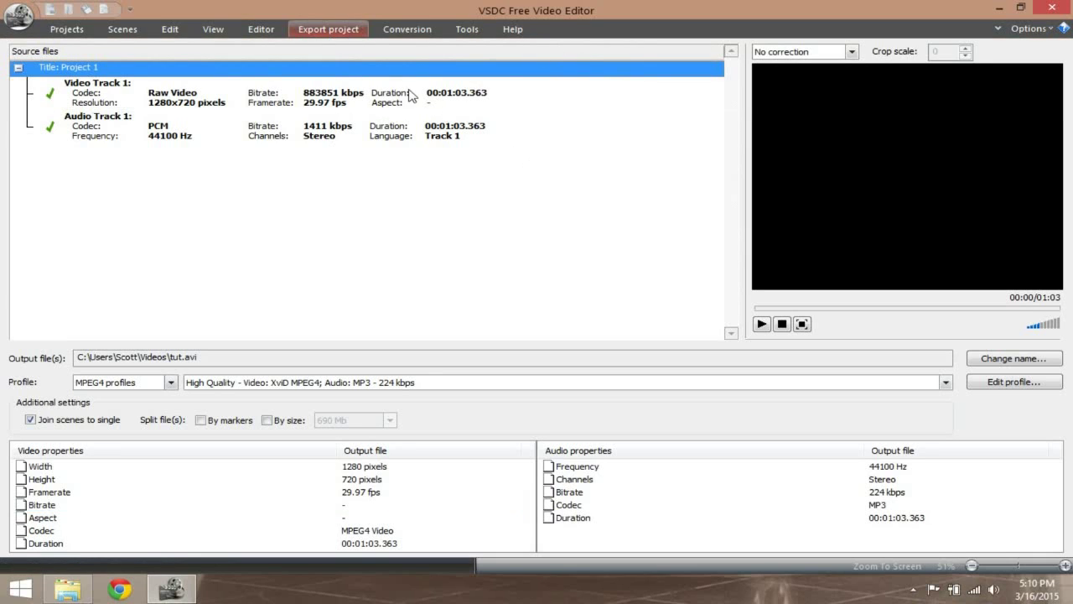
click(81, 90)
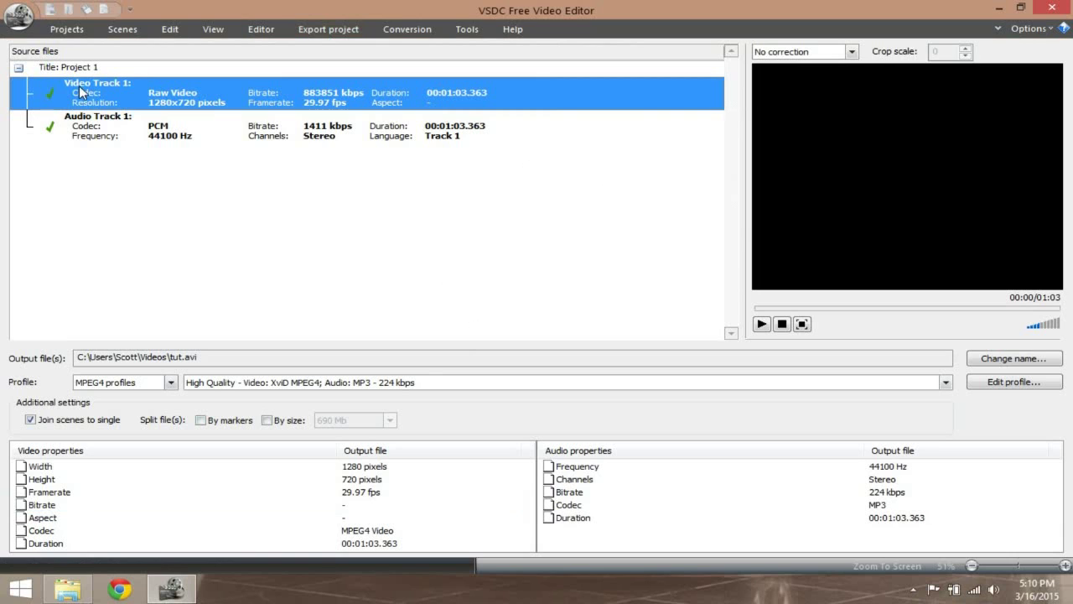
click(55, 70)
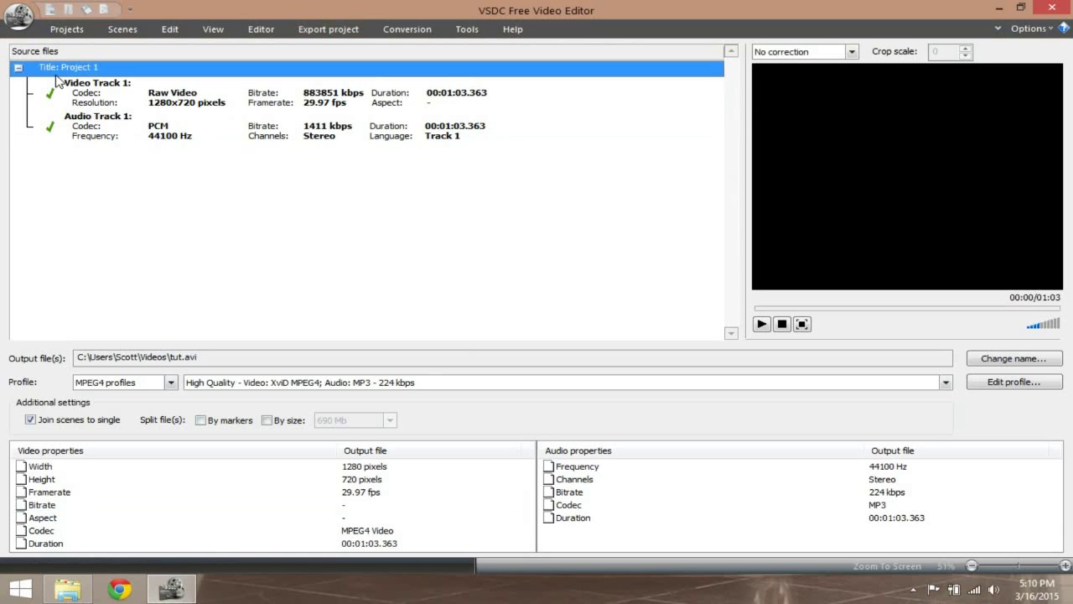
click(52, 107)
click(62, 135)
click(72, 93)
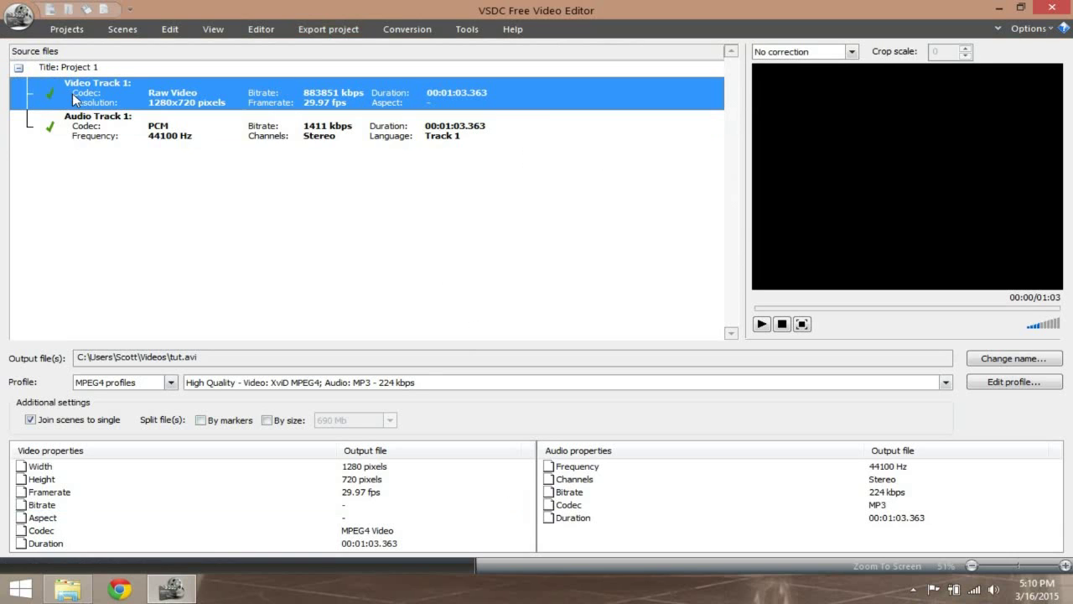
click(75, 137)
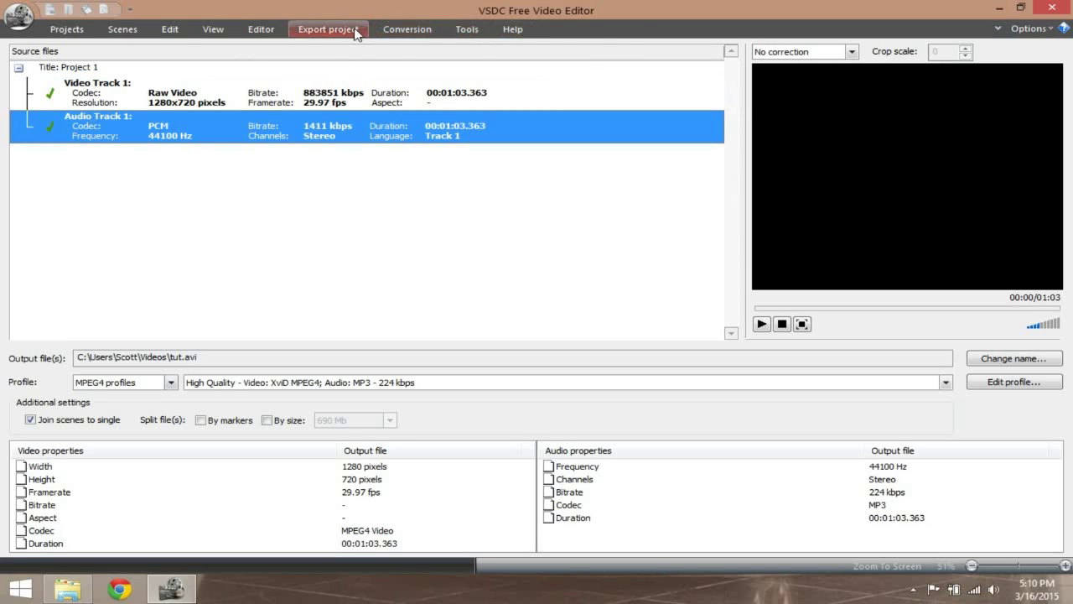
- Start converting the project to tut.avi with the MPEG4 profile
click(328, 30)
click(467, 30)
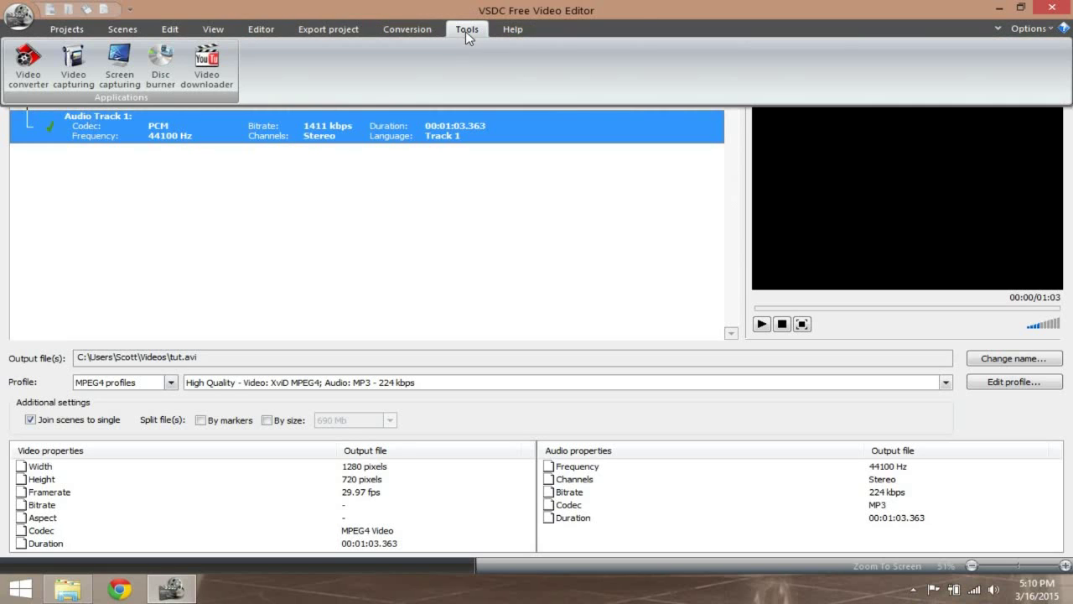
click(345, 34)
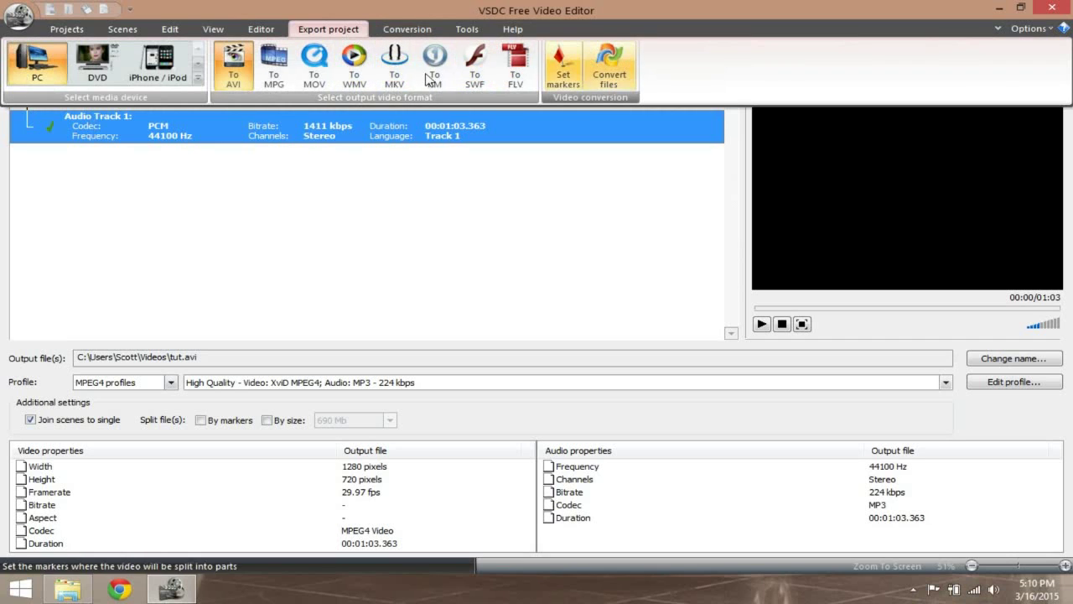
click(603, 68)
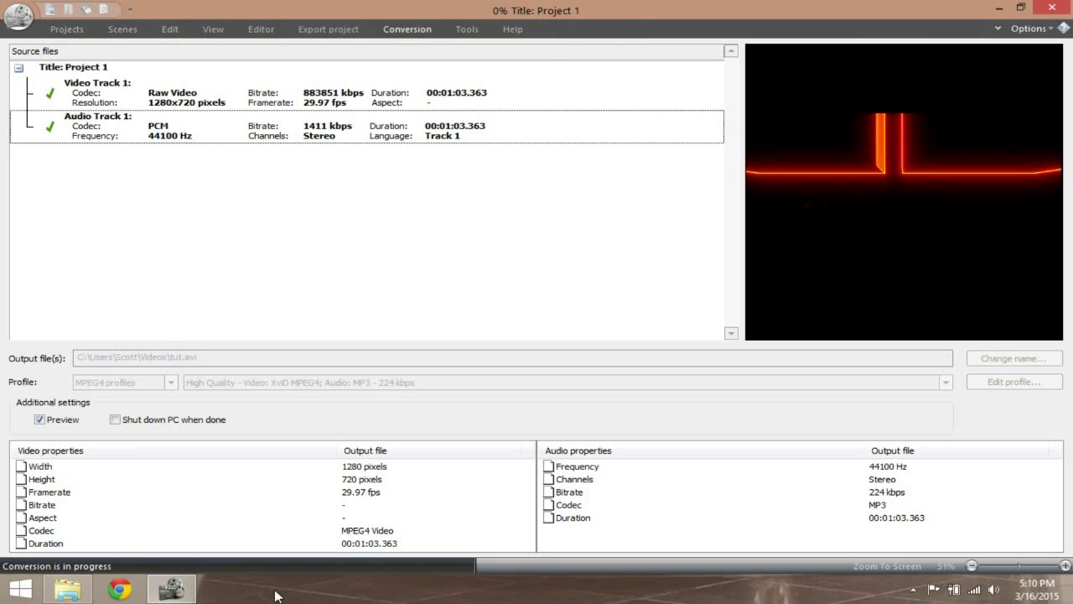
- Decline closing VSDC so the tut.avi conversion continues, then minimize the editor
mouse_move(182, 592)
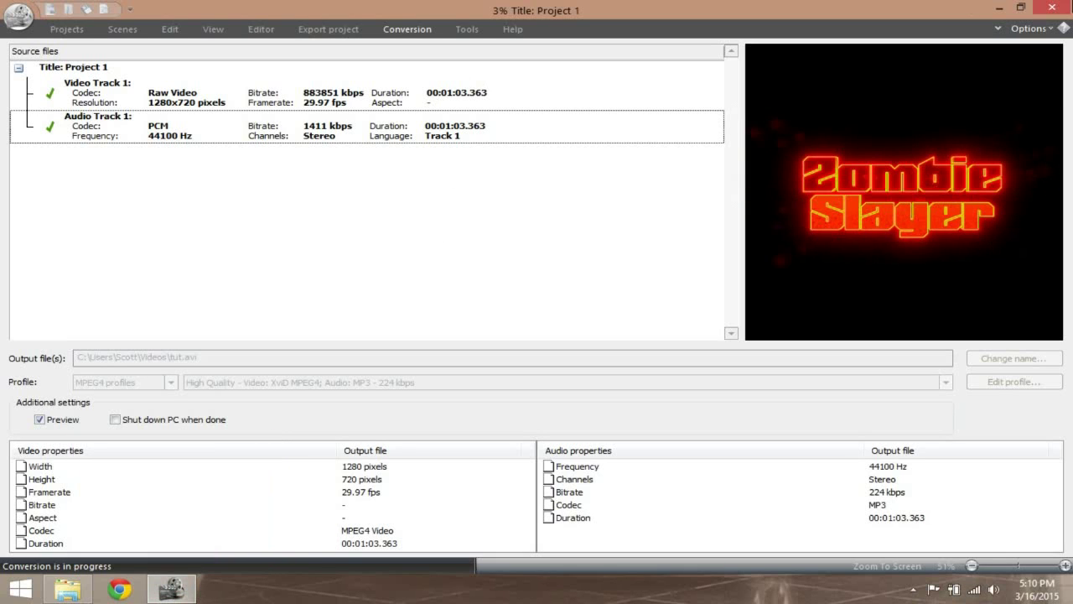
click(1050, 7)
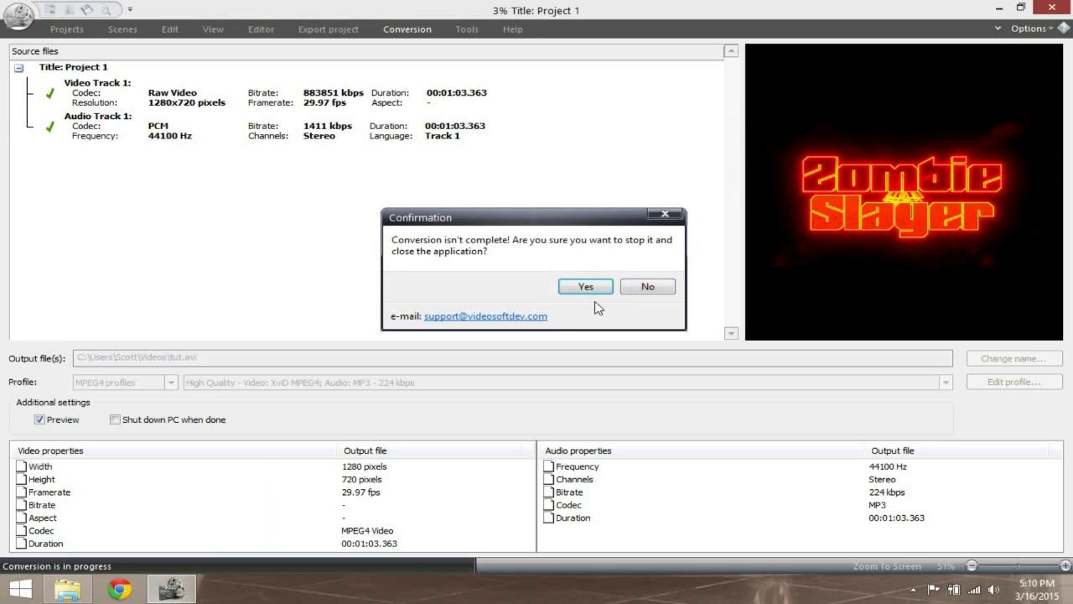
click(632, 286)
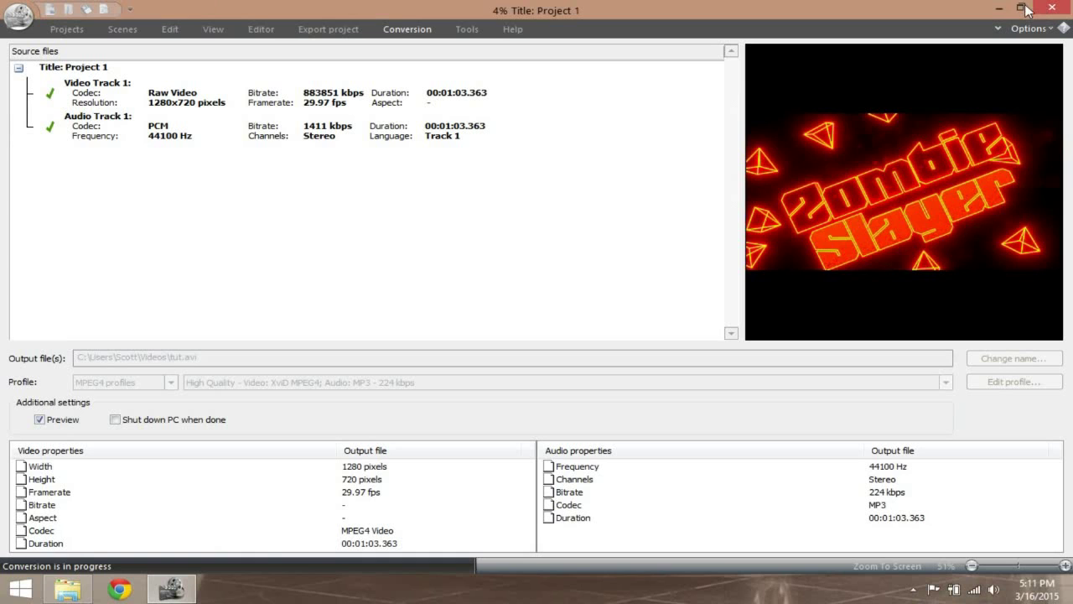
click(1000, 12)
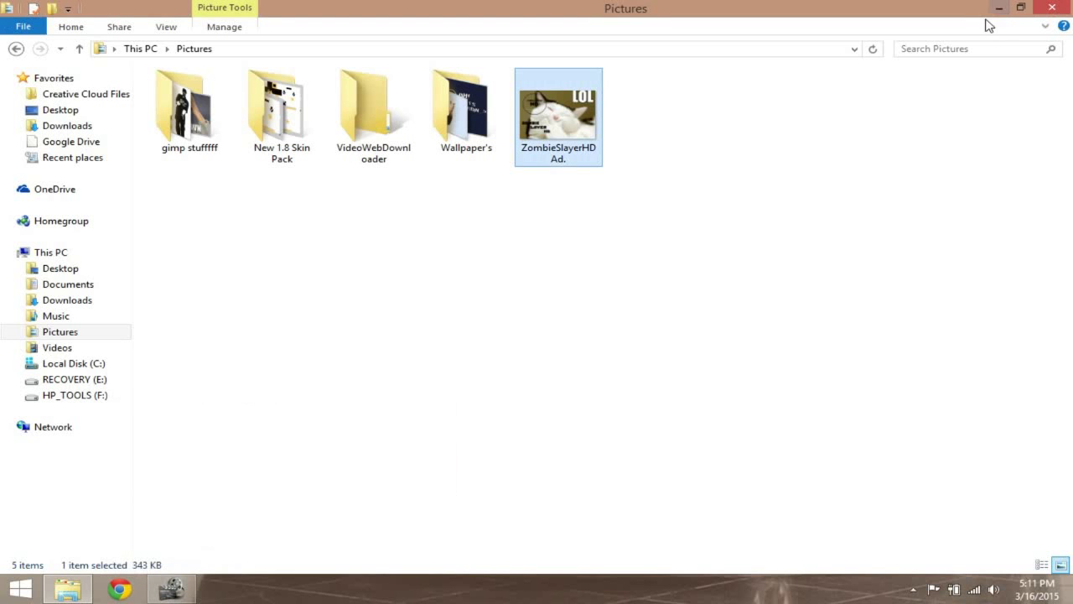
- Close Pictures, open the Videos folder to find tut, then go to Documents
click(1054, 8)
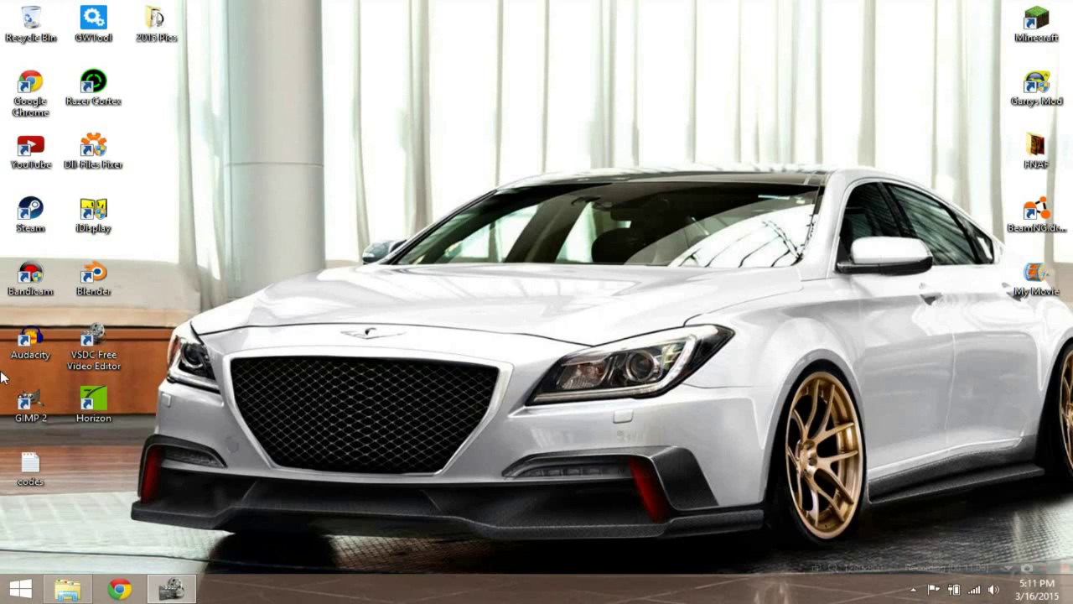
key(super+e)
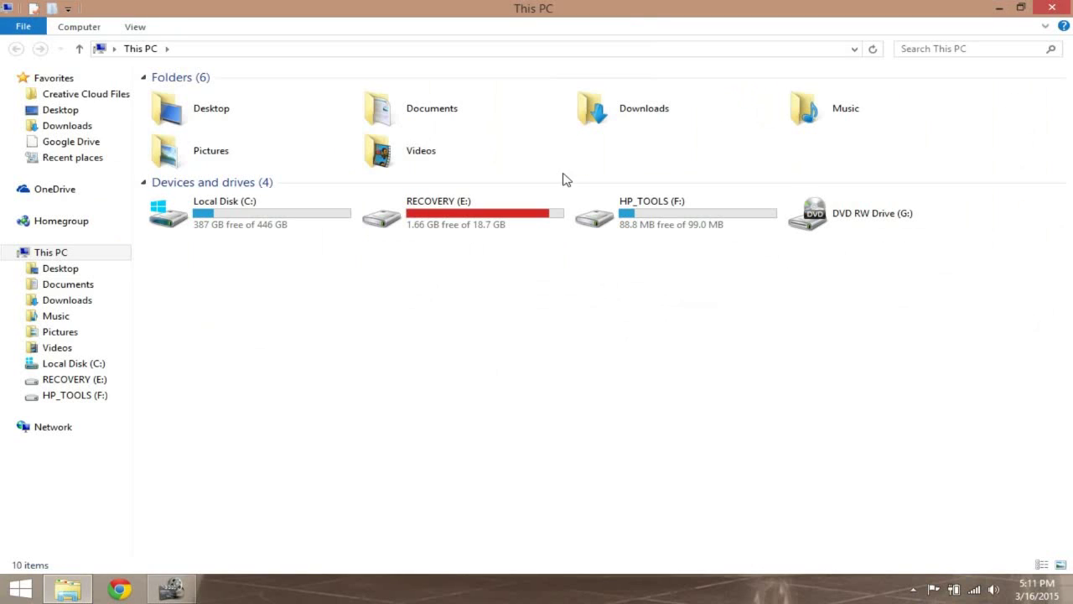
double_click(412, 151)
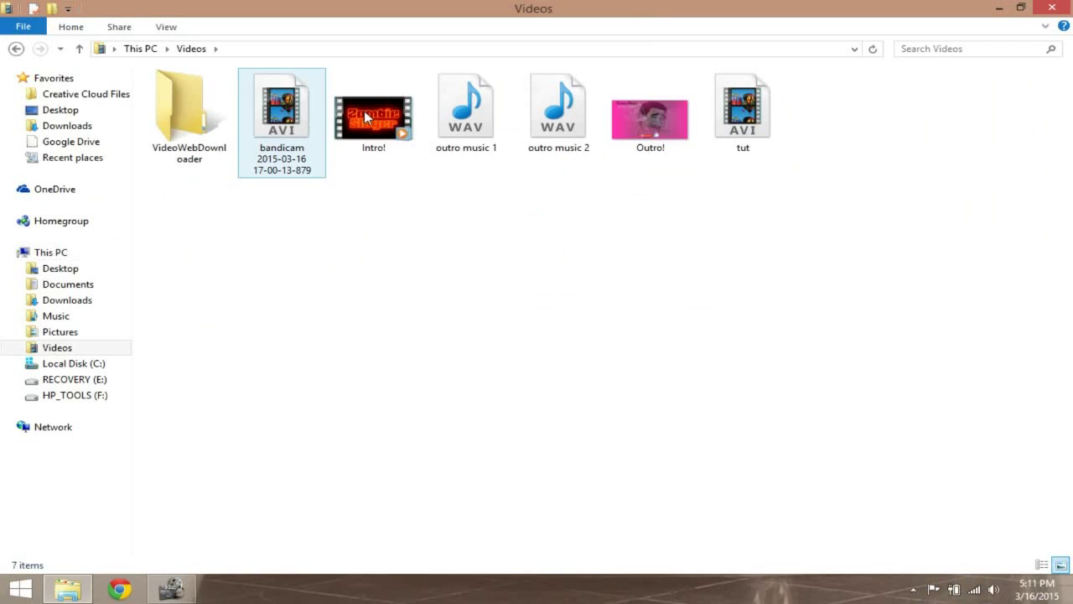
click(282, 122)
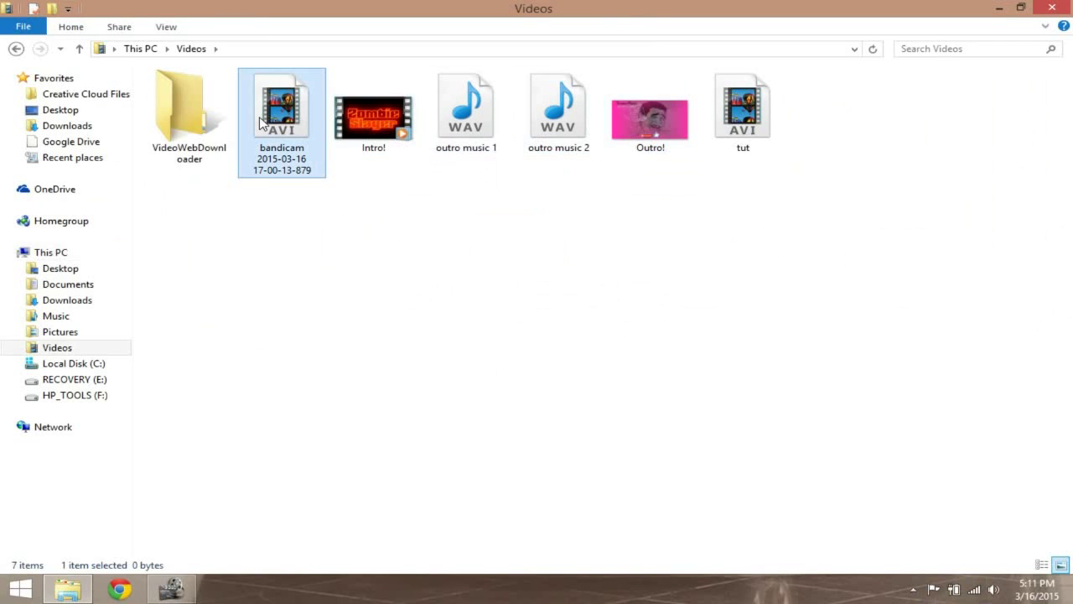
click(353, 78)
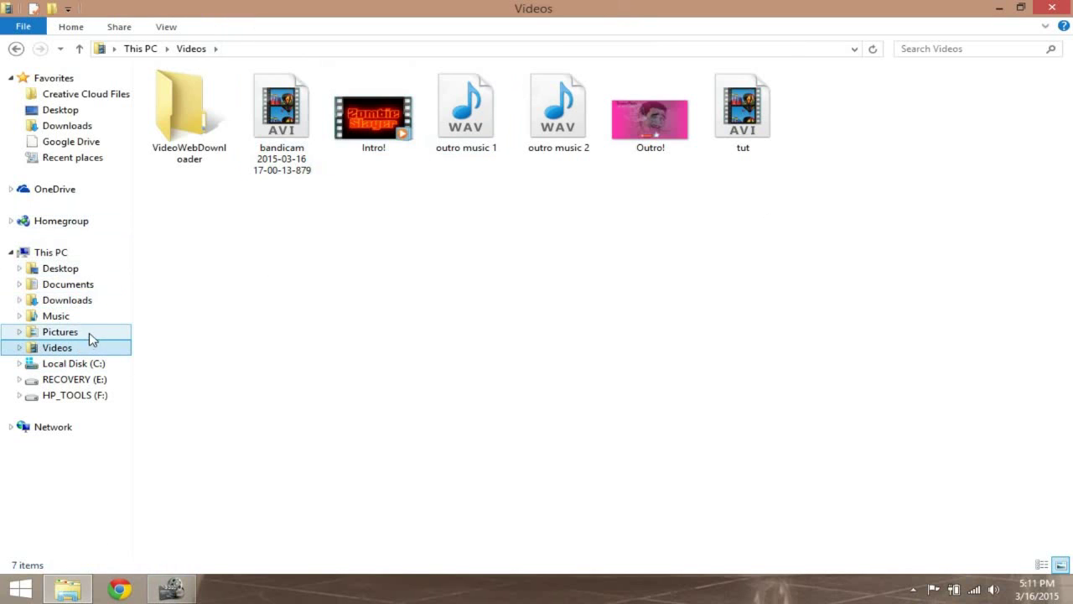
click(94, 287)
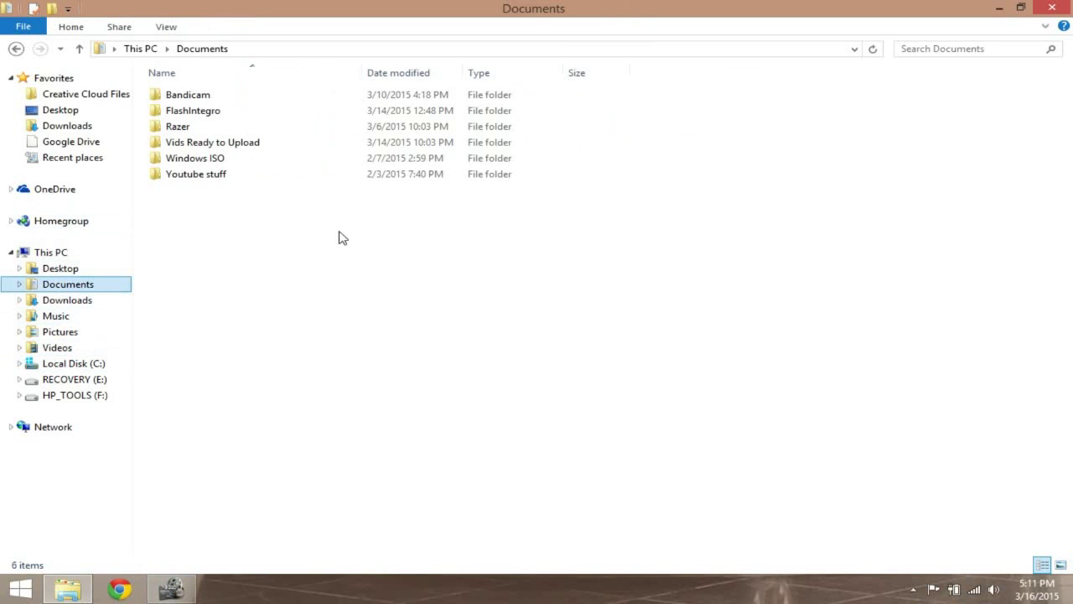
- Open Vids Ready to Upload and compare the bandicam, capture-1 and capture-3 file sizes
click(263, 148)
double_click(265, 149)
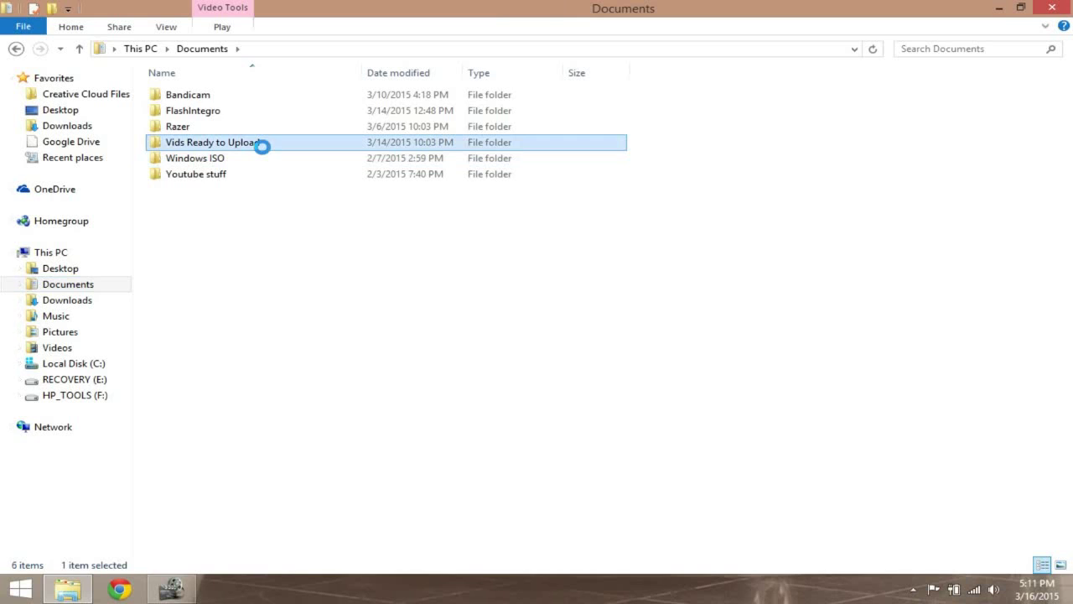
click(375, 139)
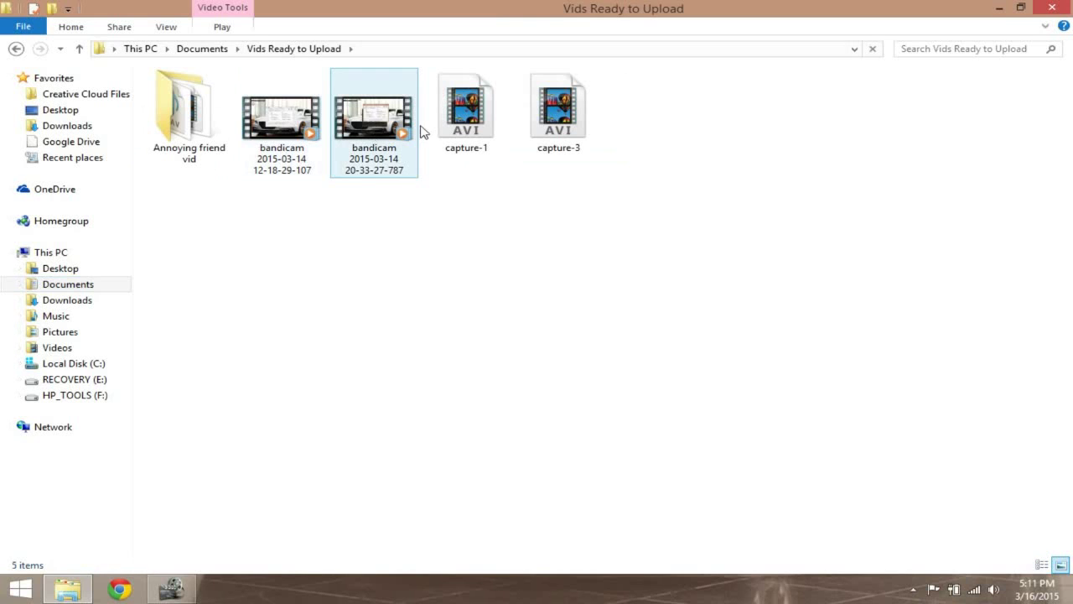
click(300, 141)
click(298, 142)
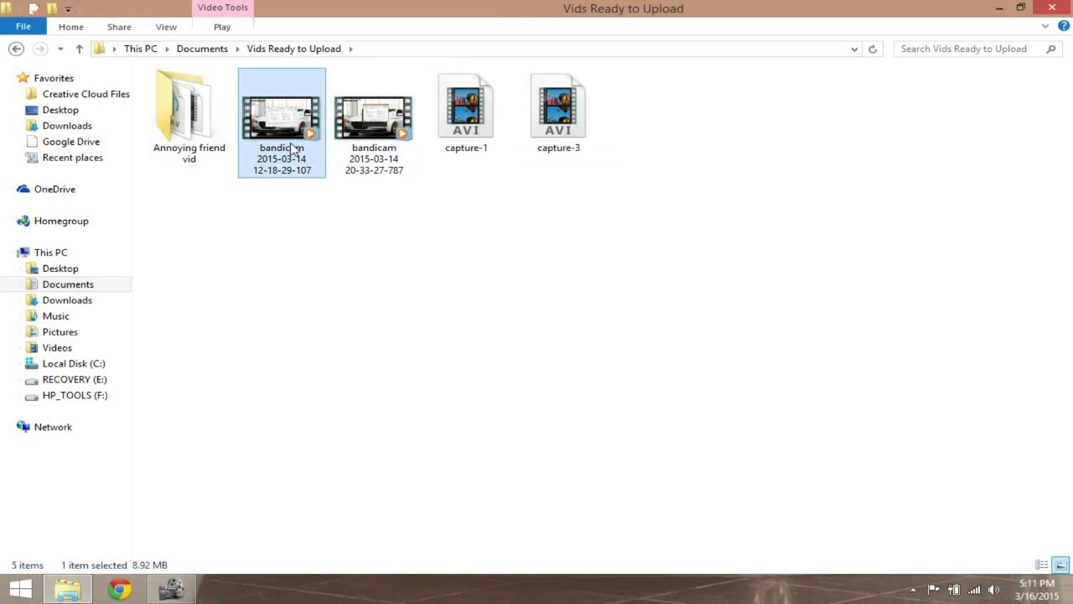
click(394, 166)
click(474, 126)
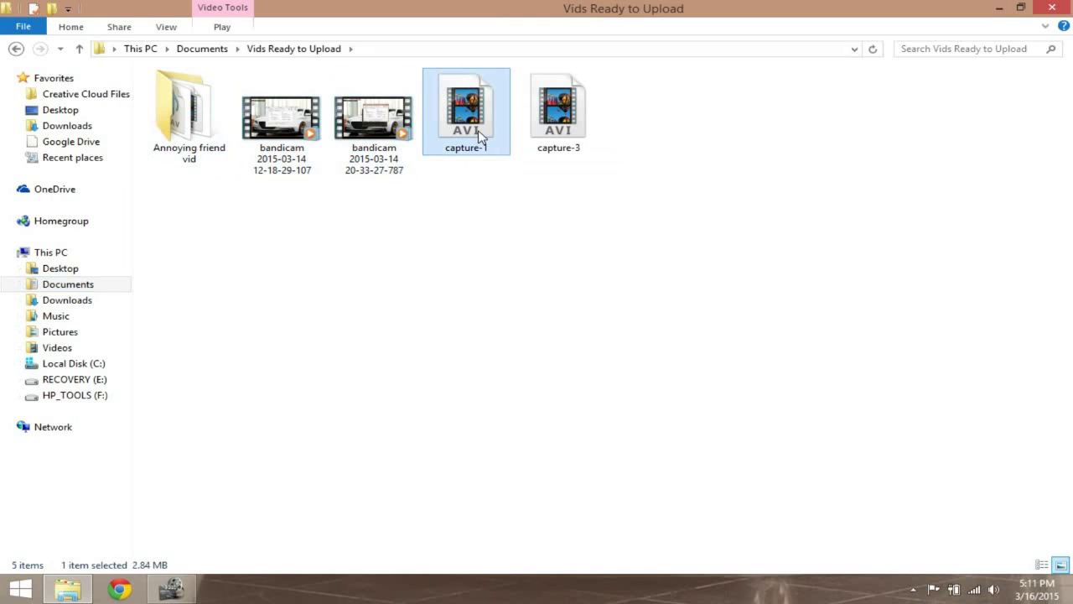
click(557, 118)
click(476, 118)
ctrl+click(560, 112)
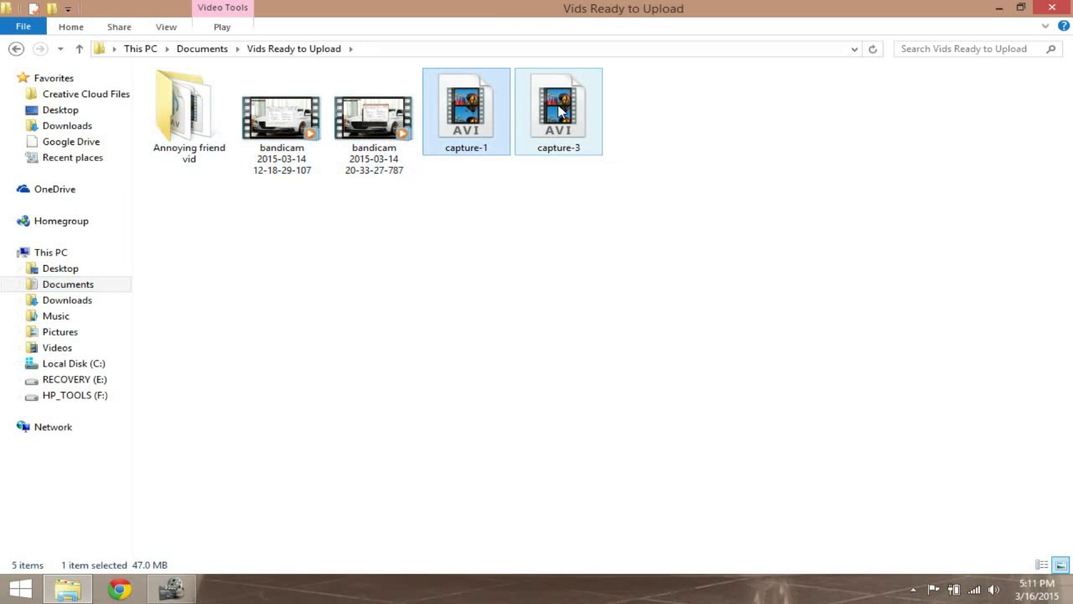
click(560, 112)
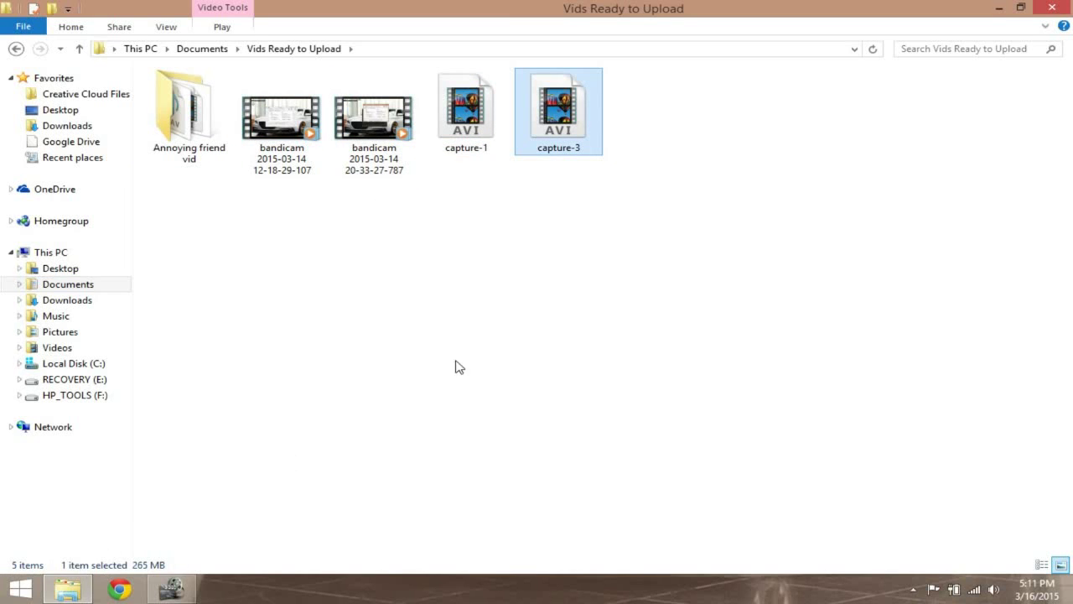
- Check the VSDC conversion, then compare the capture-1 and capture-3 sizes again
click(161, 591)
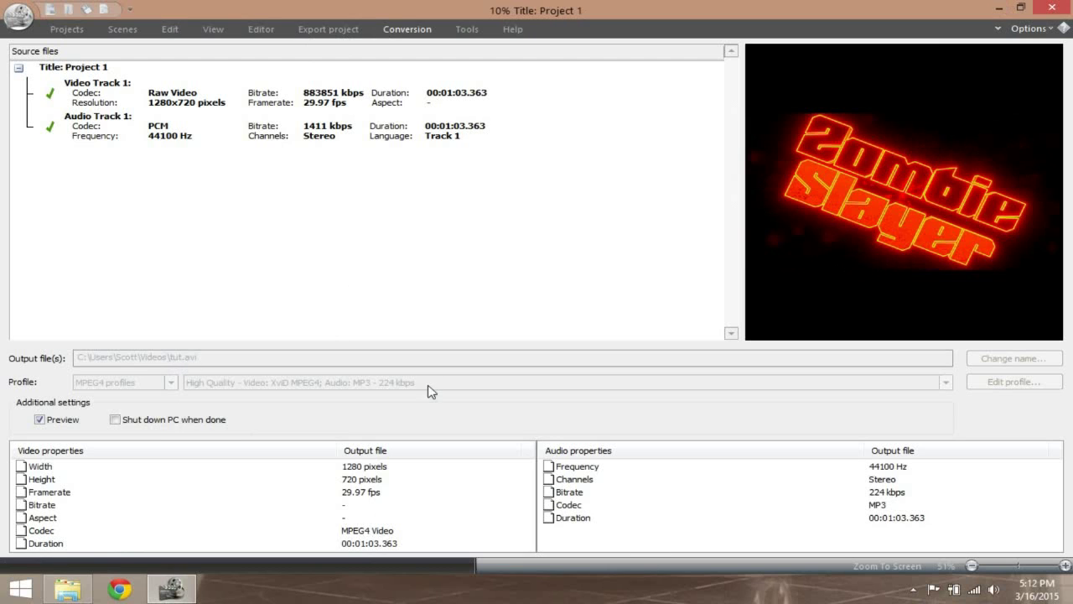
click(67, 590)
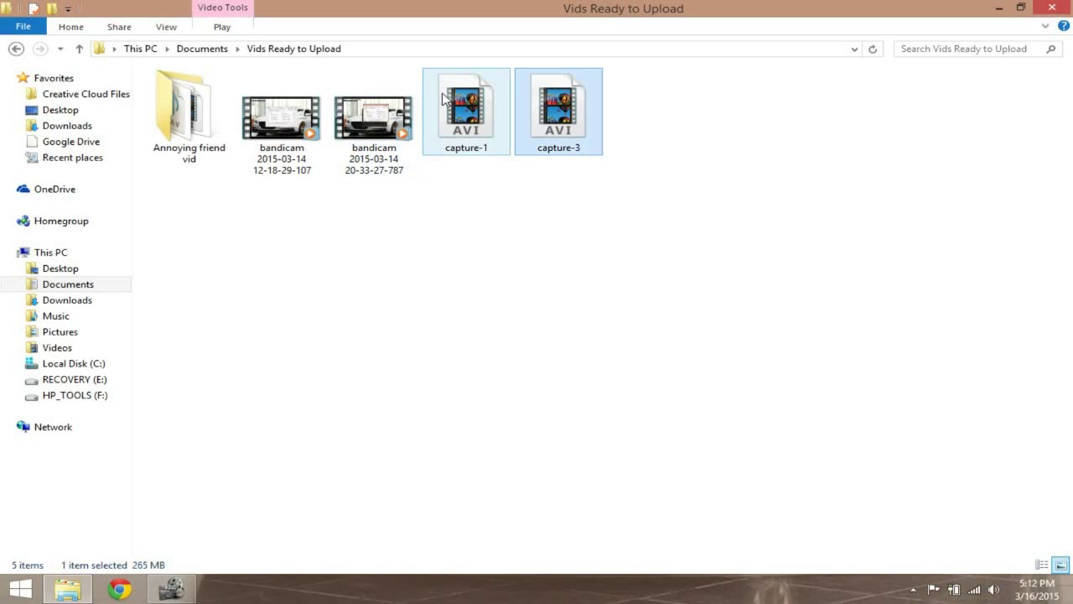
click(446, 101)
click(545, 118)
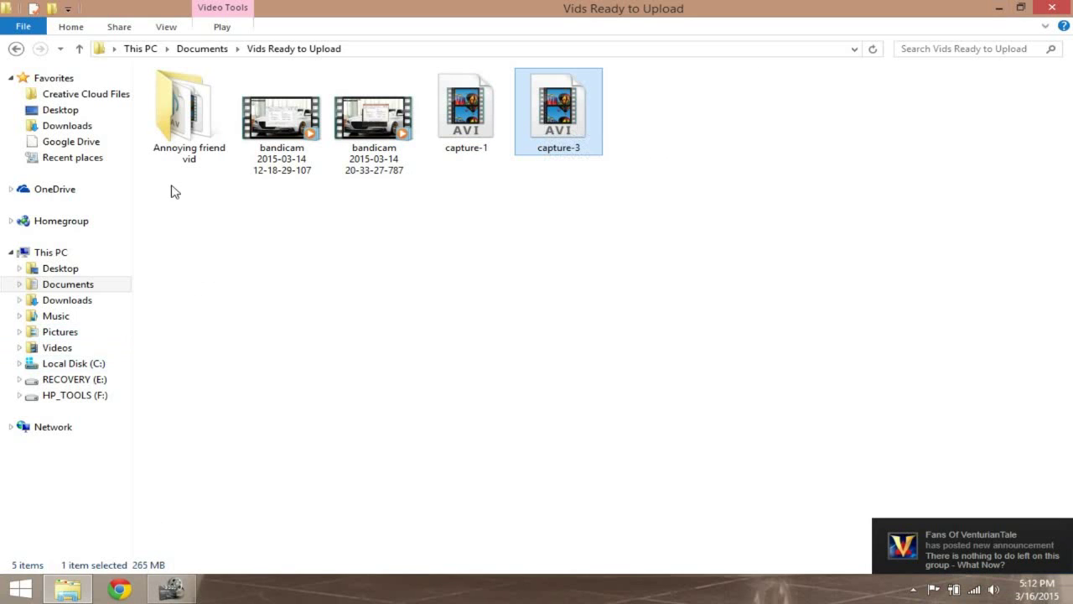
- Browse the Videos, Music and Pictures folders, then close File Explorer
click(227, 292)
click(89, 350)
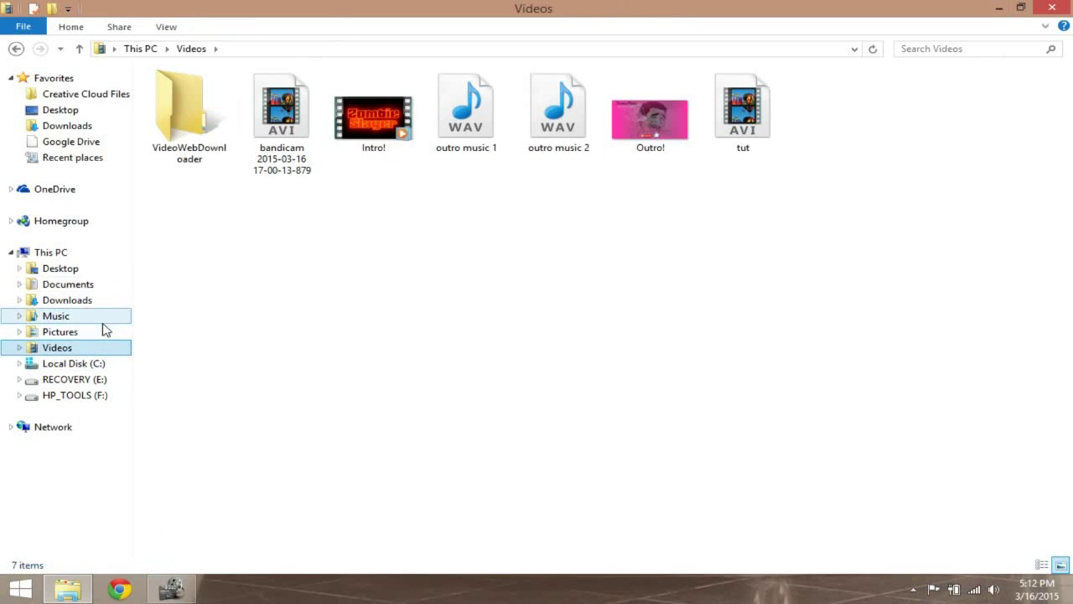
click(103, 323)
click(102, 332)
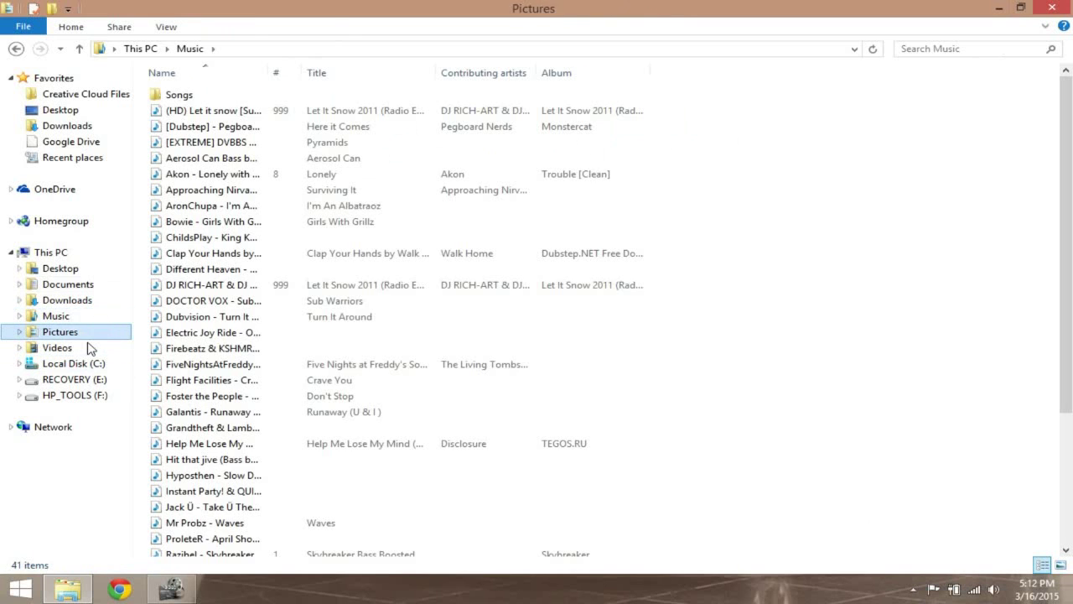
click(89, 348)
click(88, 333)
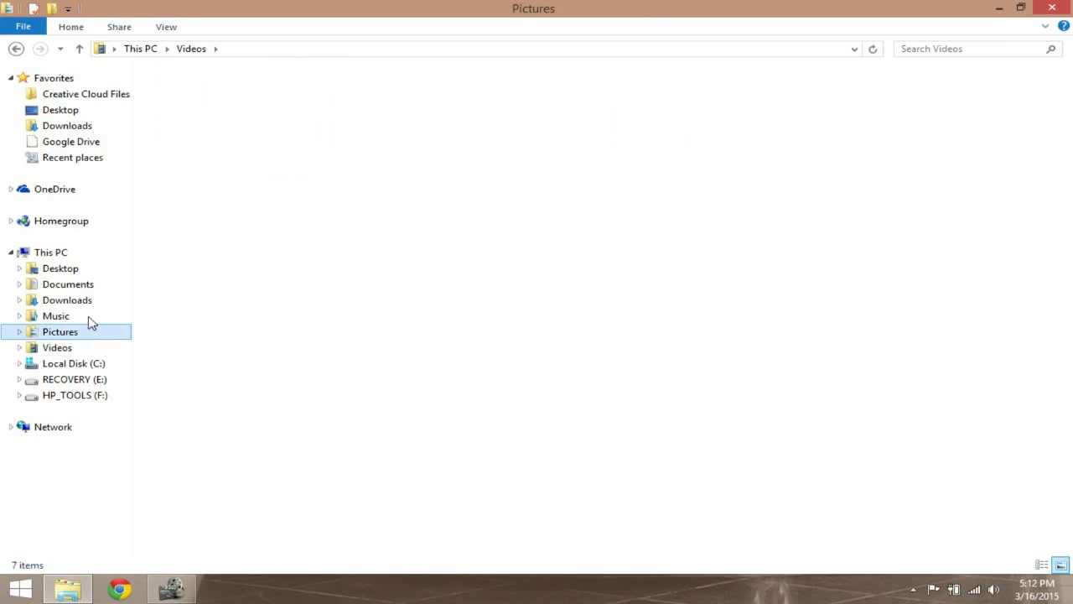
click(93, 316)
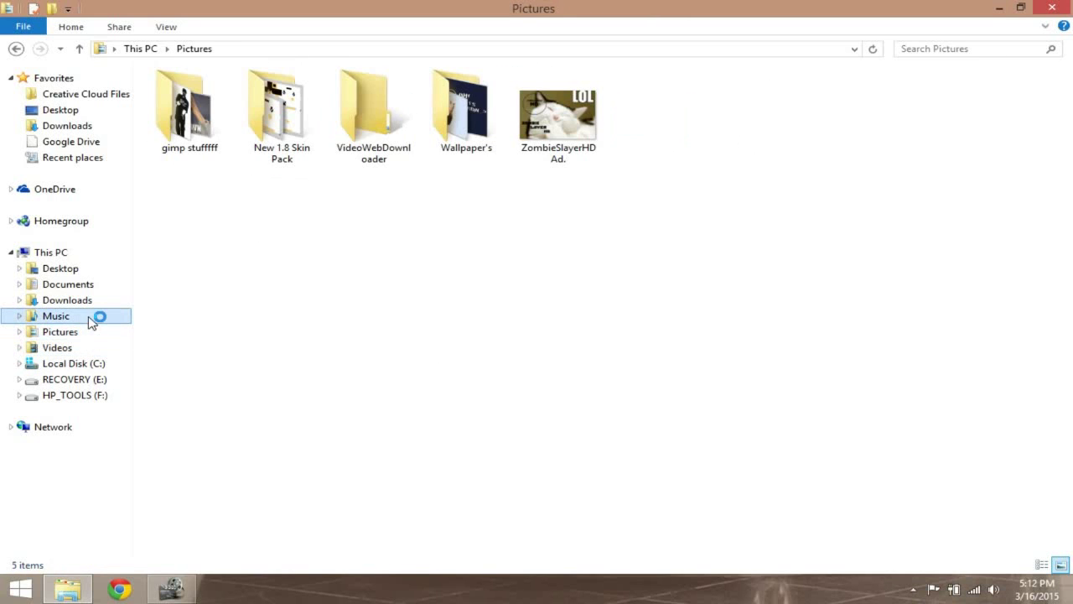
key(Up)
click(1055, 6)
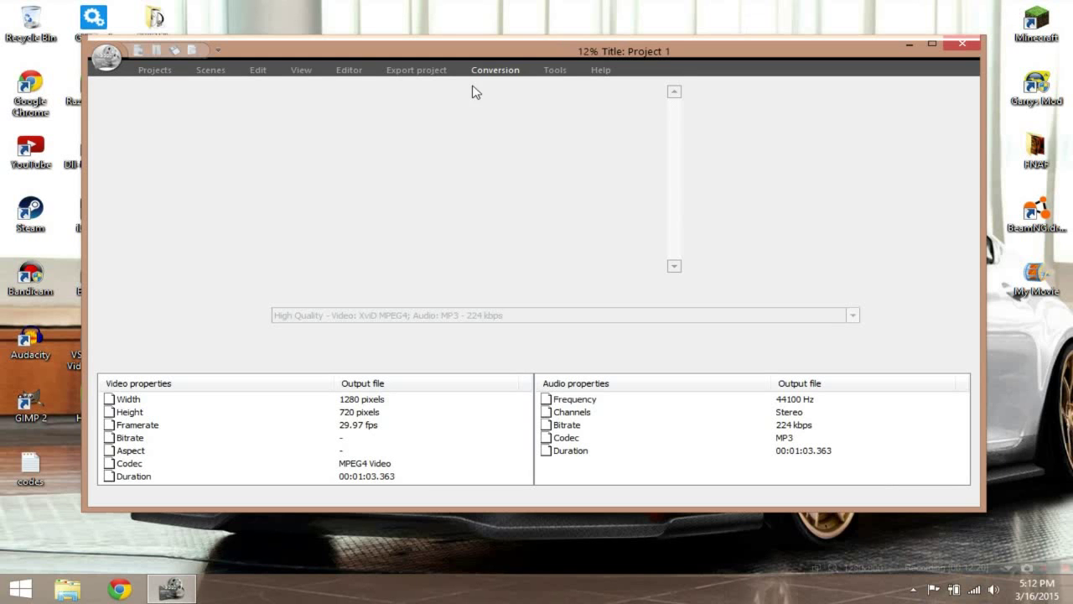
- Refresh the desktop, re-maximize the VSDC converter, then minimize it at 18% progress
click(1021, 7)
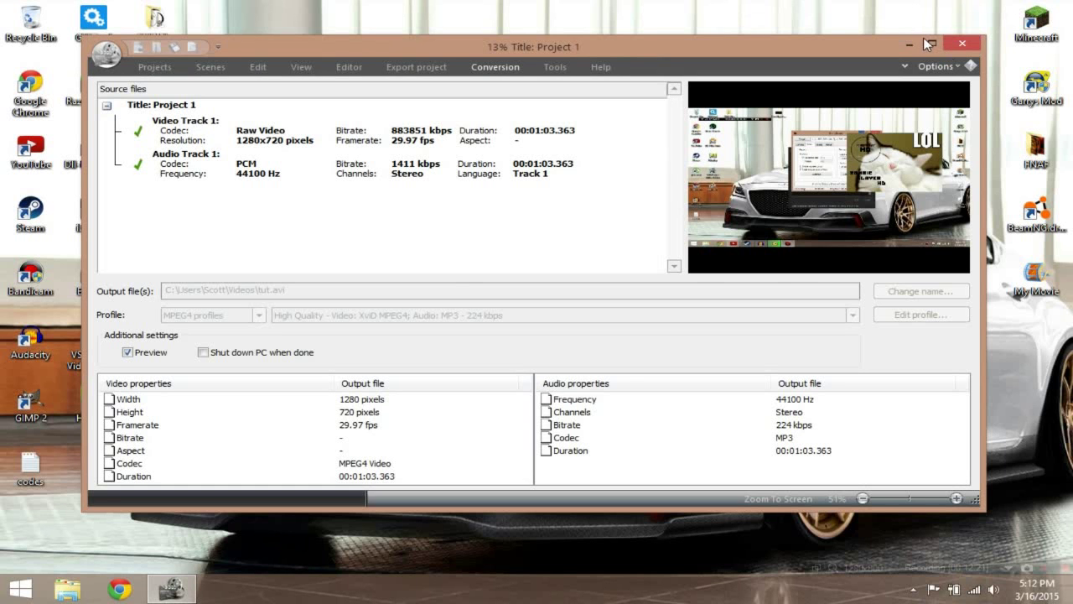
click(911, 44)
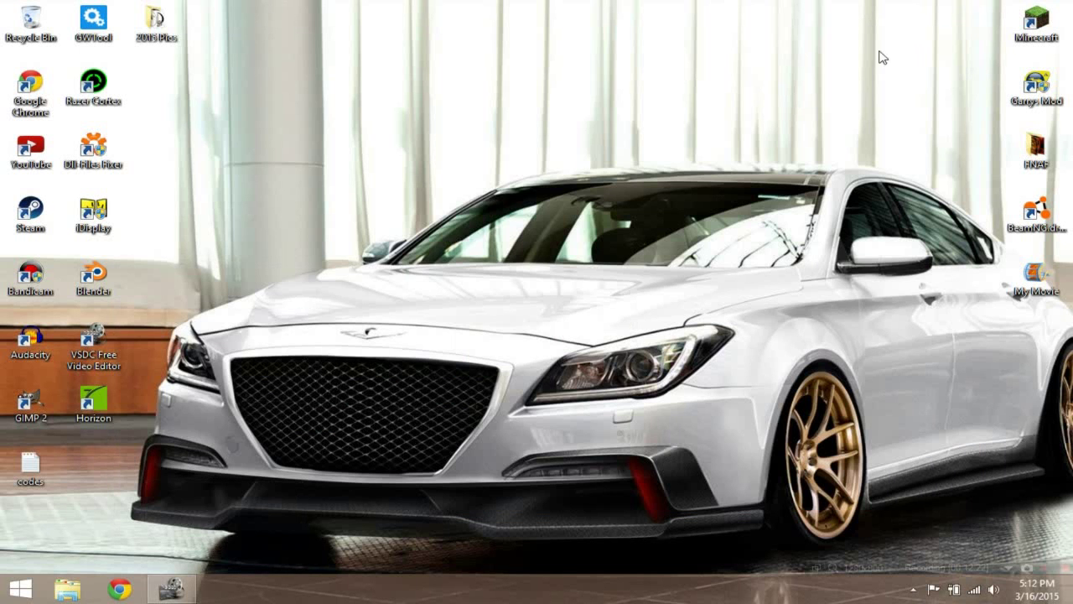
right_click(550, 212)
click(581, 256)
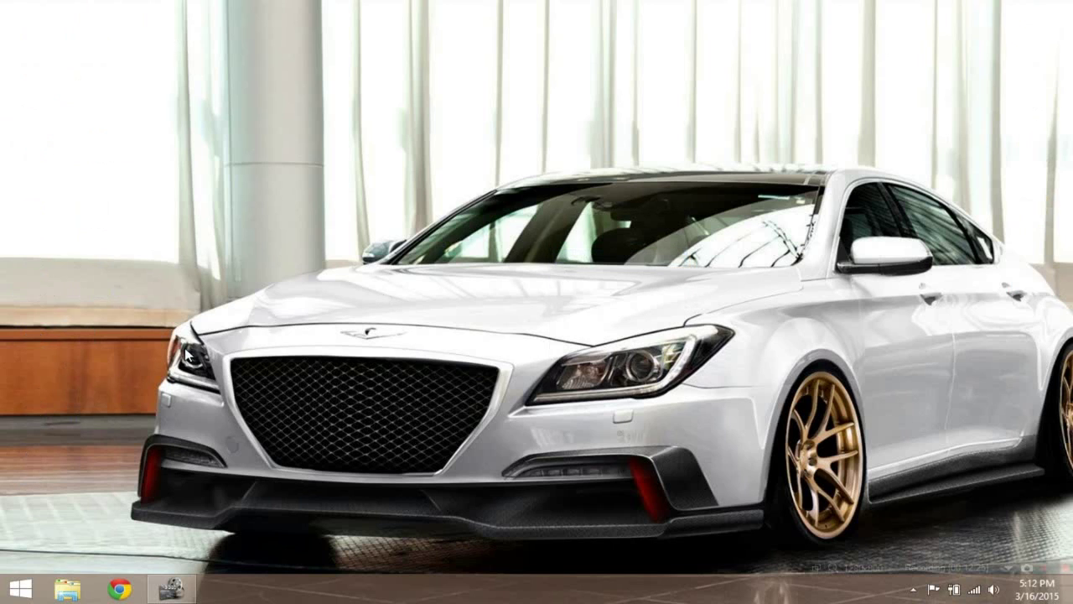
click(156, 584)
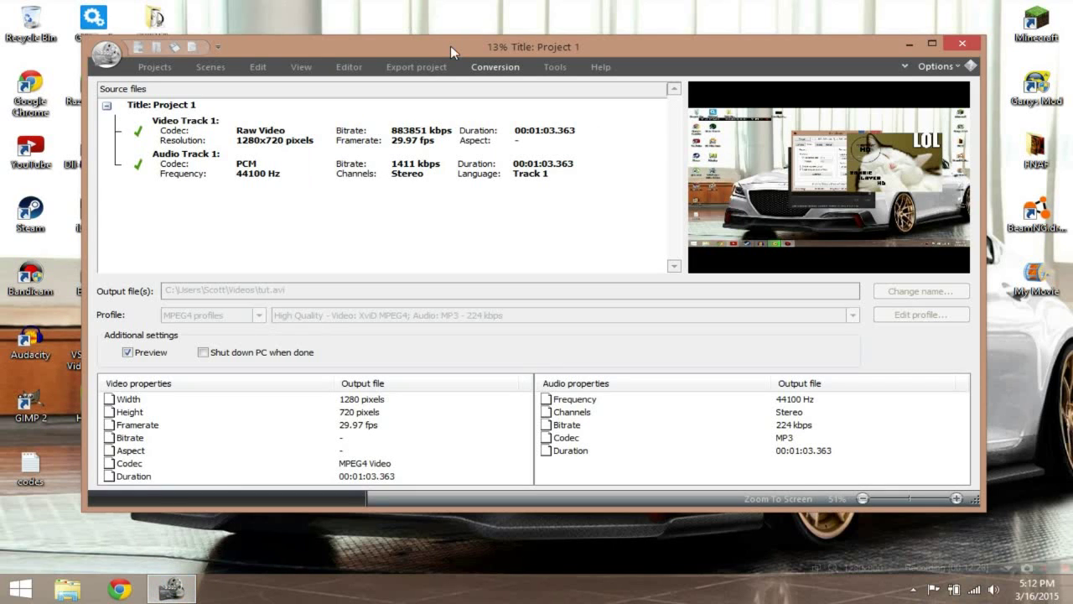
drag(451, 45, 455, 2)
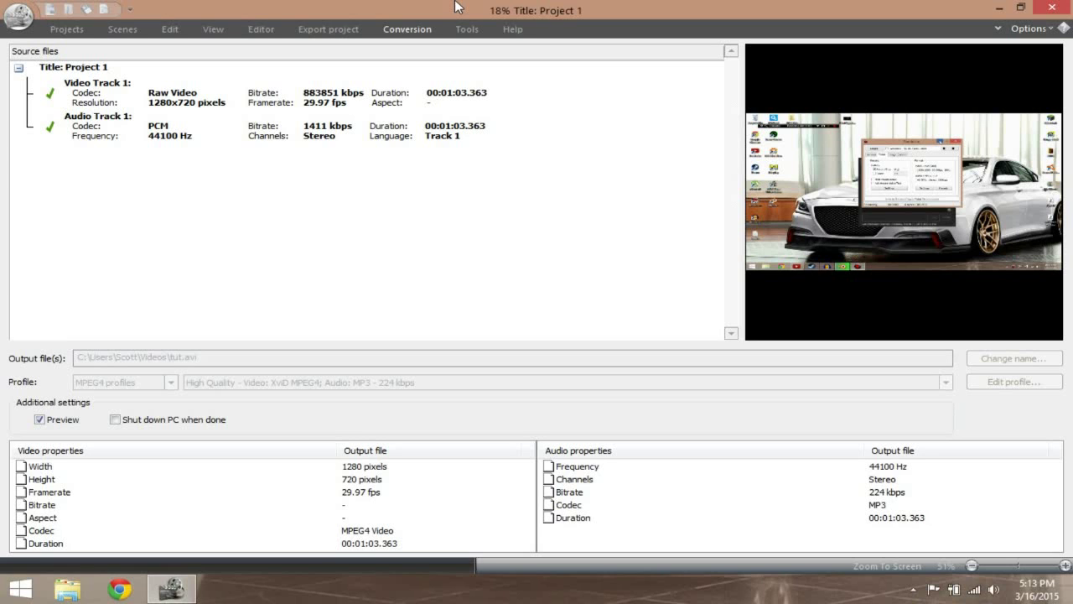
click(999, 6)
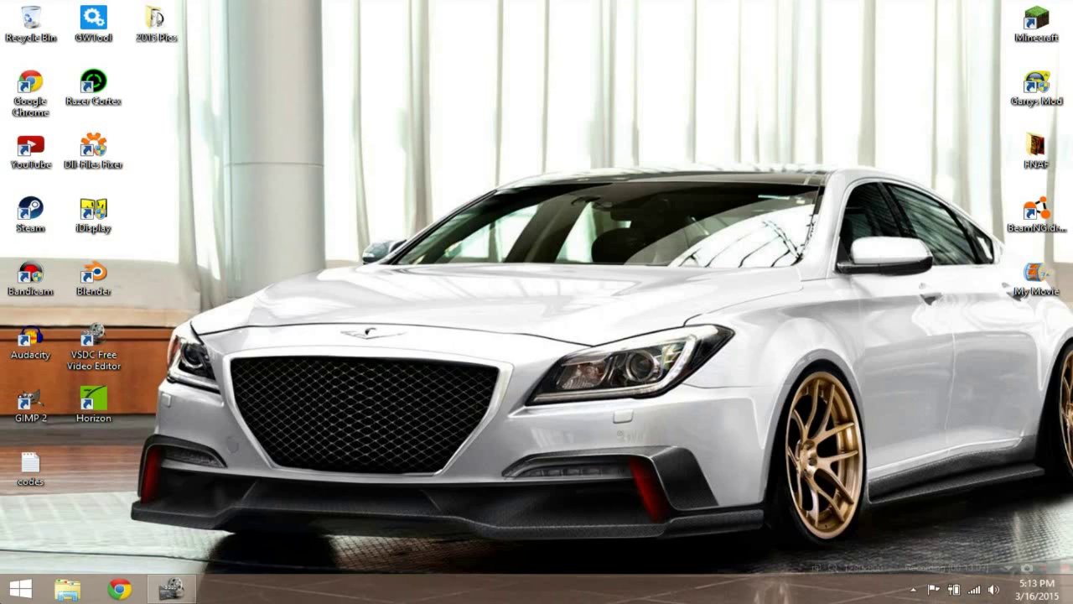
click(21, 590)
click(20, 589)
click(126, 590)
right_click(592, 194)
click(613, 239)
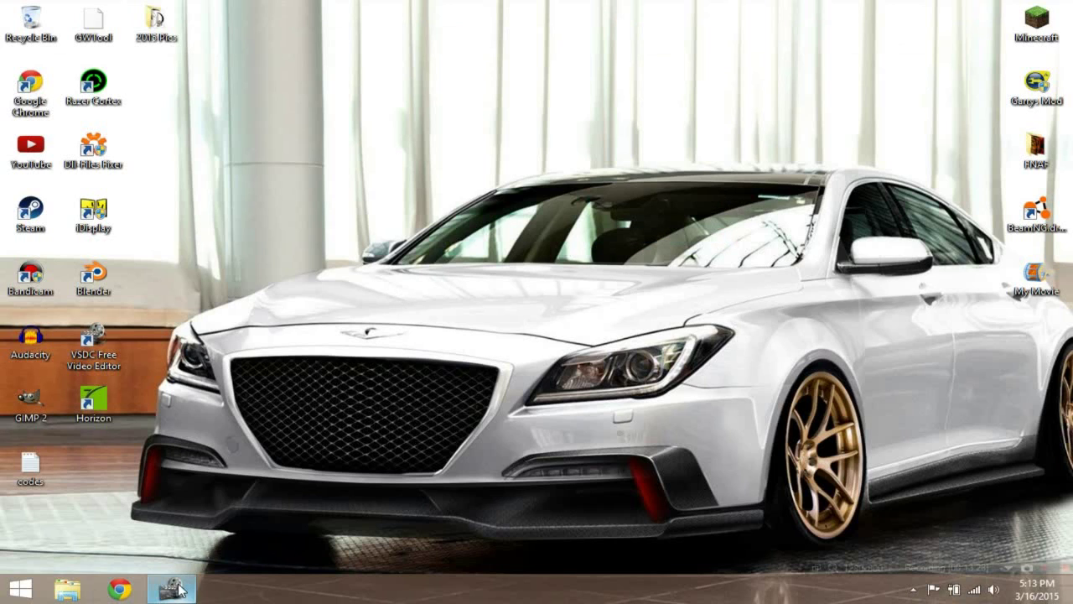
key(alt+Tab)
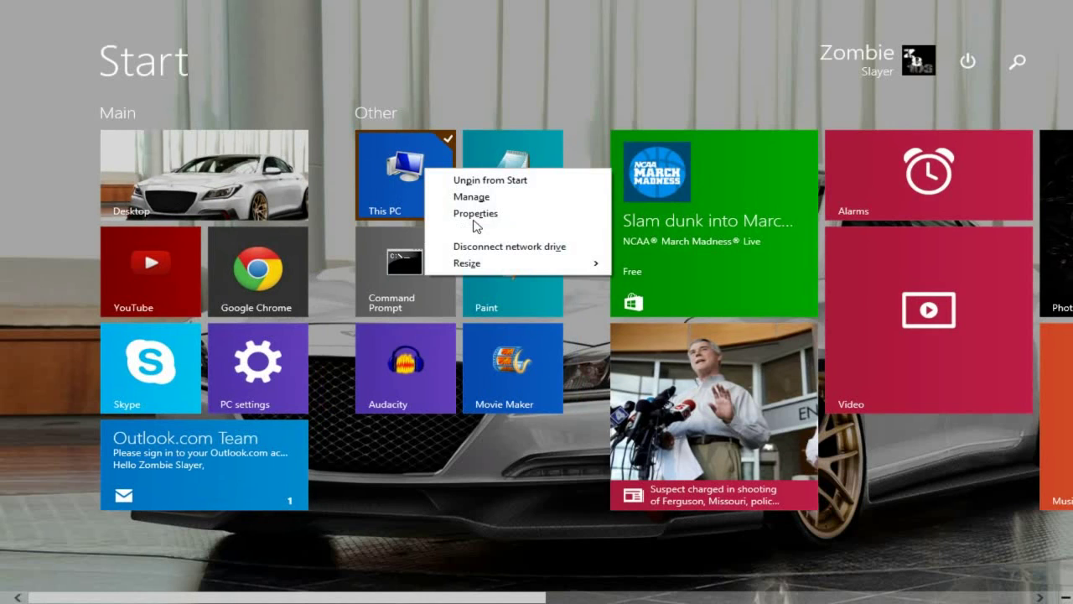
- View this PC's system properties, close them, and return to the desktop from Start
click(473, 215)
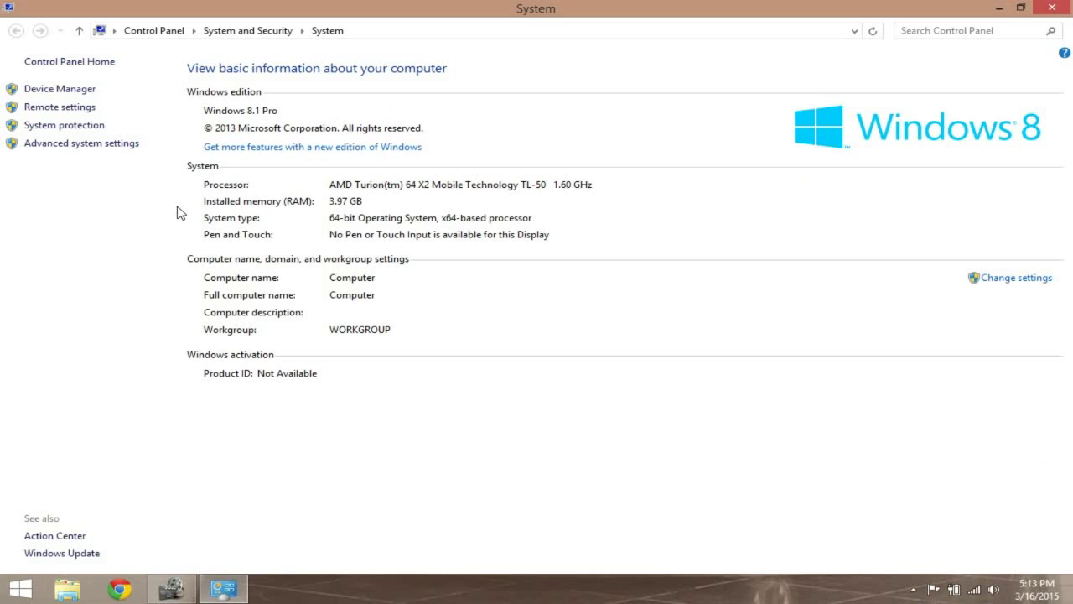
click(1067, 7)
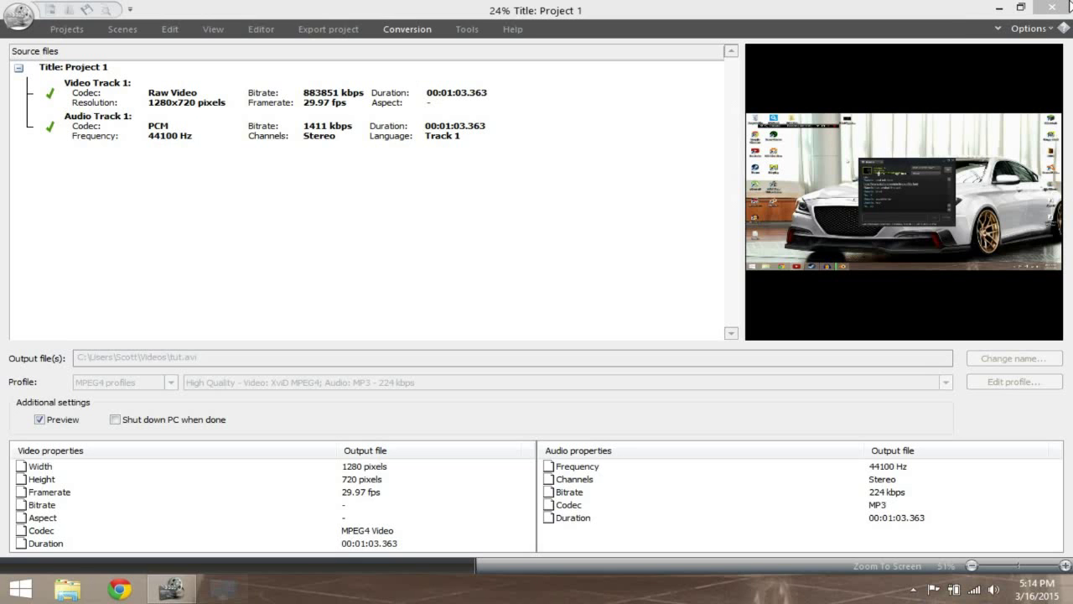
key(super)
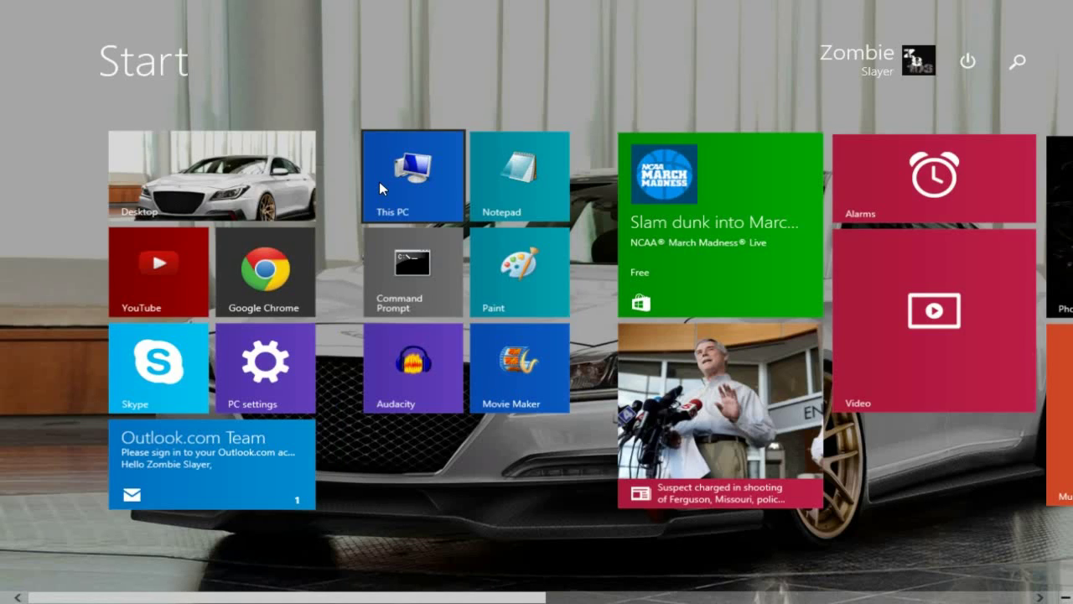
right_click(379, 181)
click(638, 81)
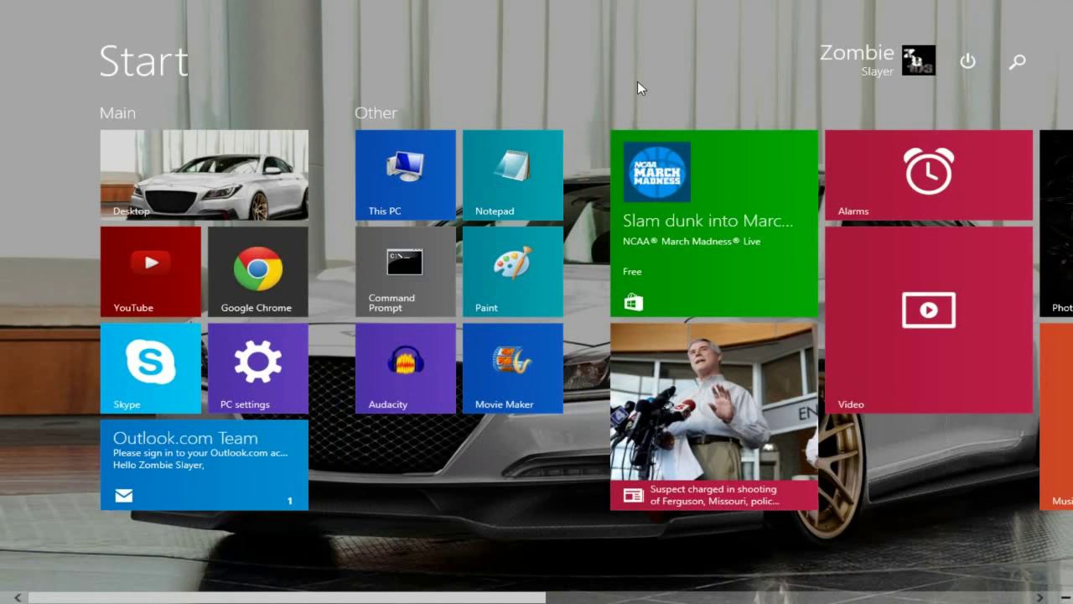
click(136, 198)
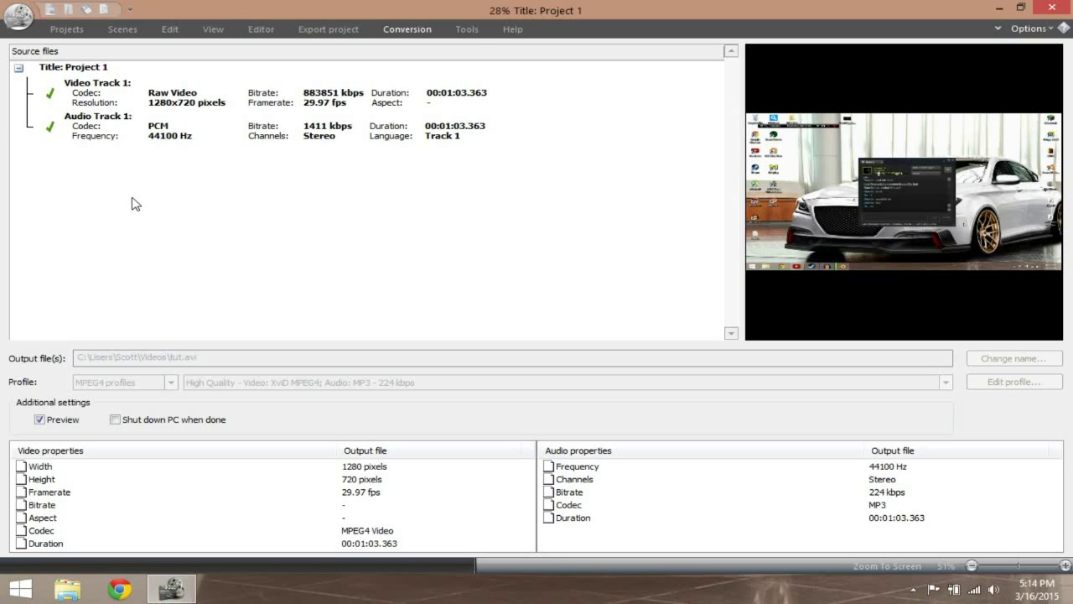
click(40, 418)
key(space)
click(998, 8)
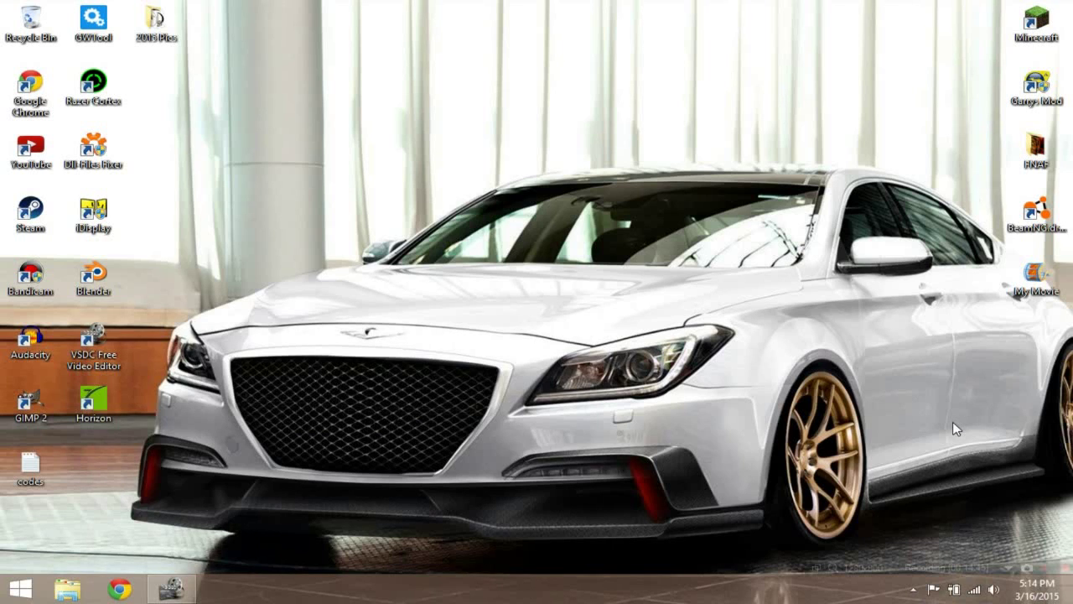
- Make the Bandicam recording overlay fully opaque
right_click(1007, 560)
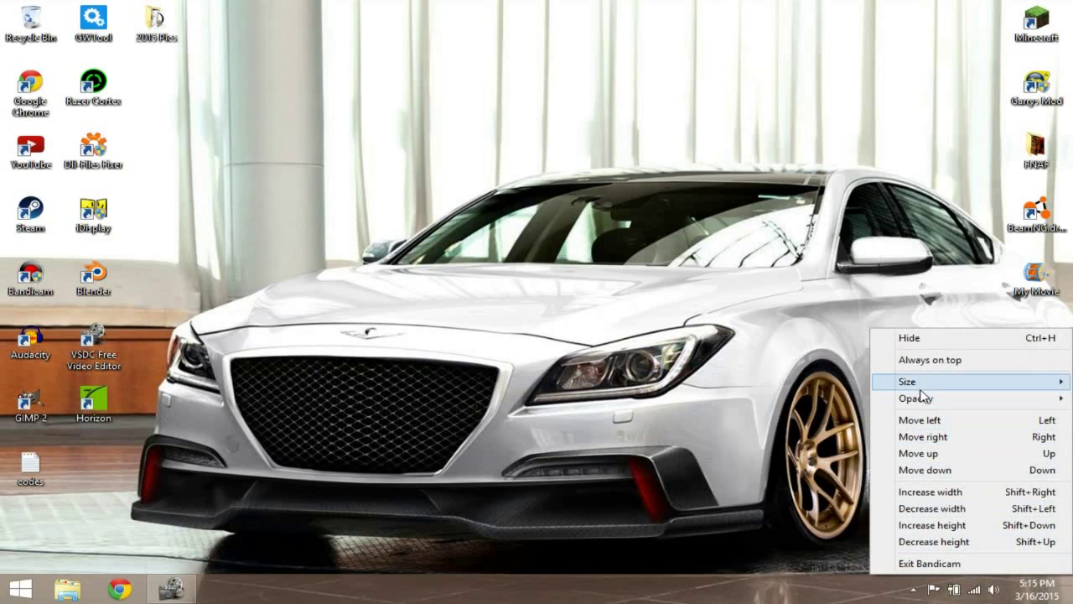
mouse_move(906, 403)
click(865, 409)
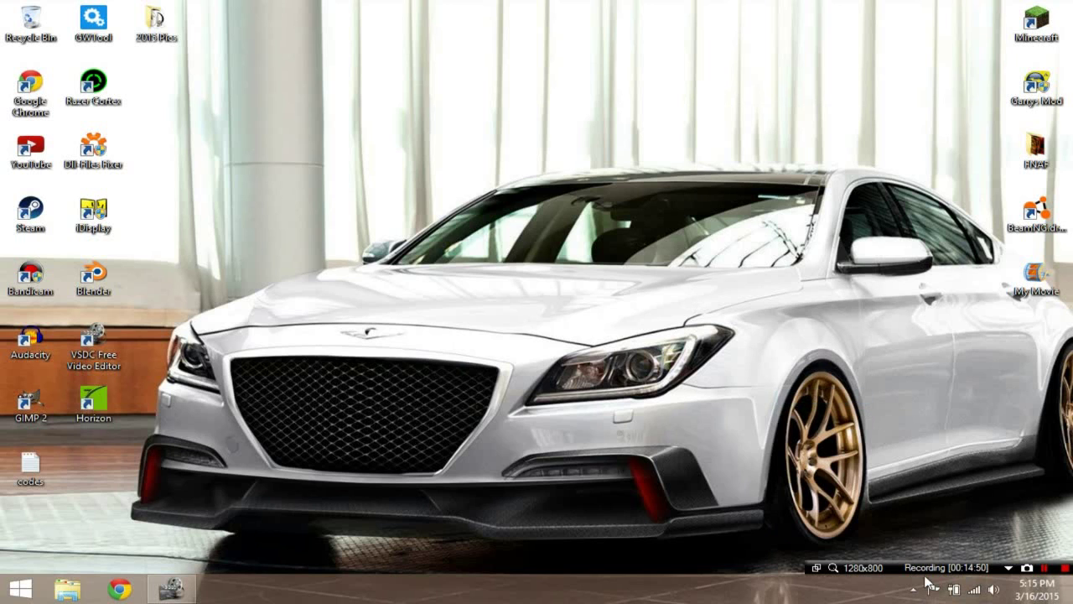
- Move the Bandicam recording bar to the bottom-right corner and clear the desktop icon selection
drag(932, 562, 528, 224)
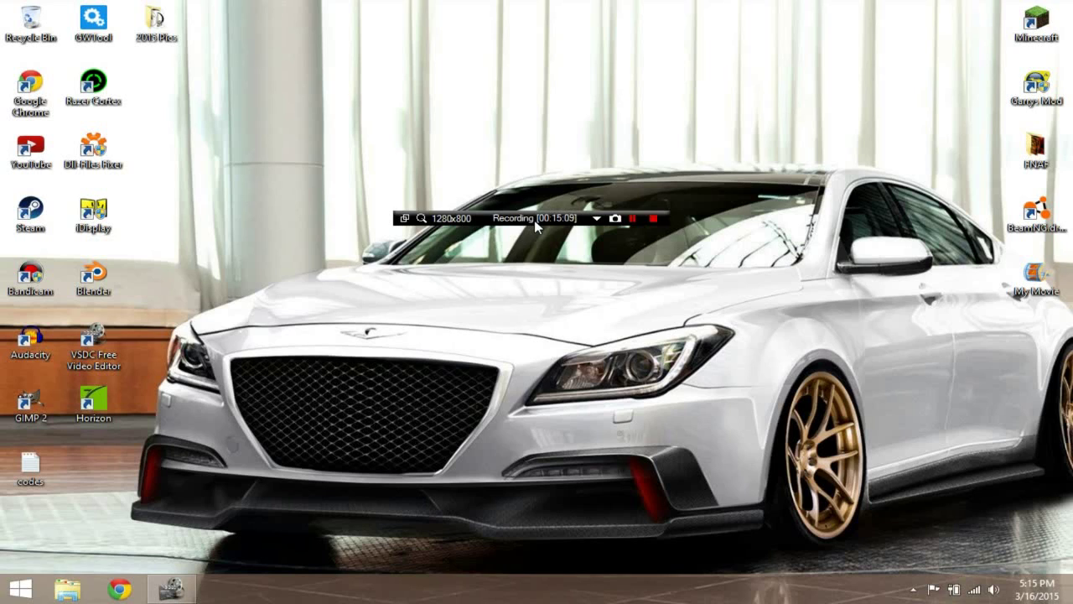
drag(534, 220, 945, 574)
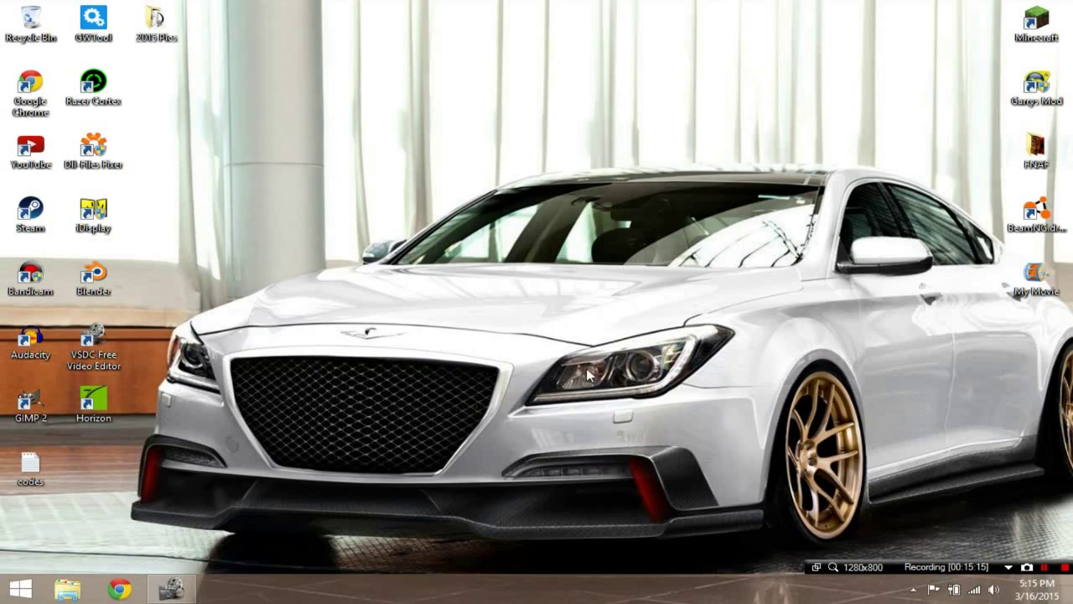
drag(237, 5, 30, 483)
click(214, 332)
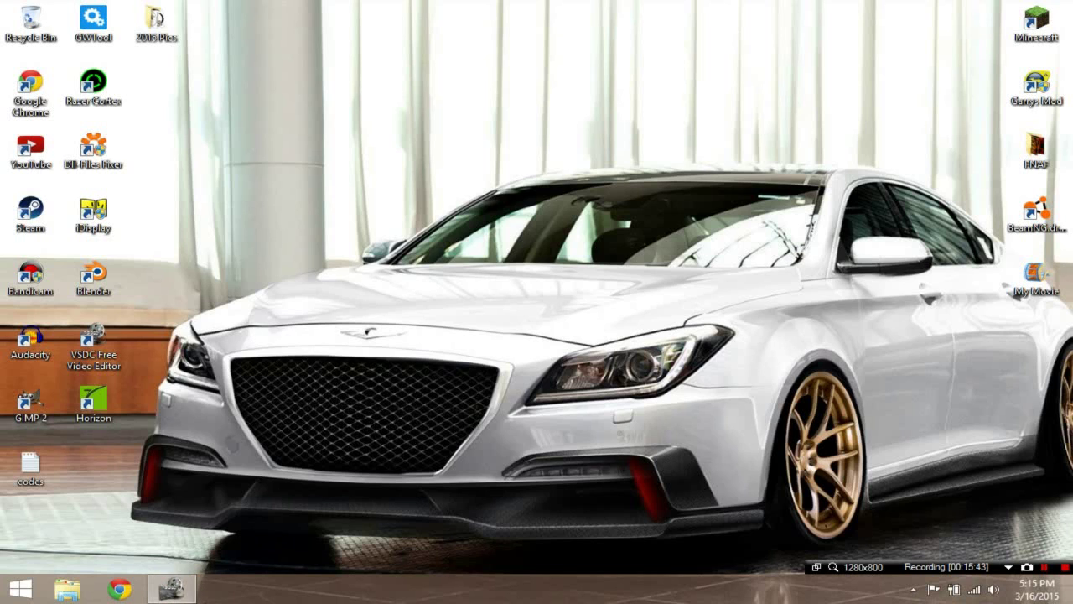
- Check the VSDC conversion at 52%, then minimize the editor again
click(171, 589)
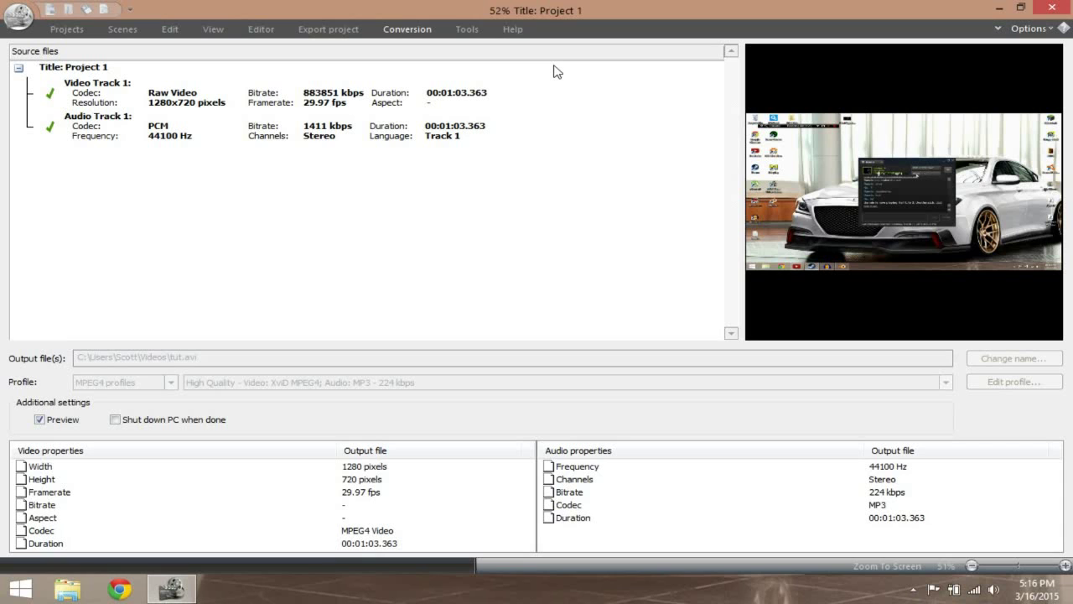
click(999, 8)
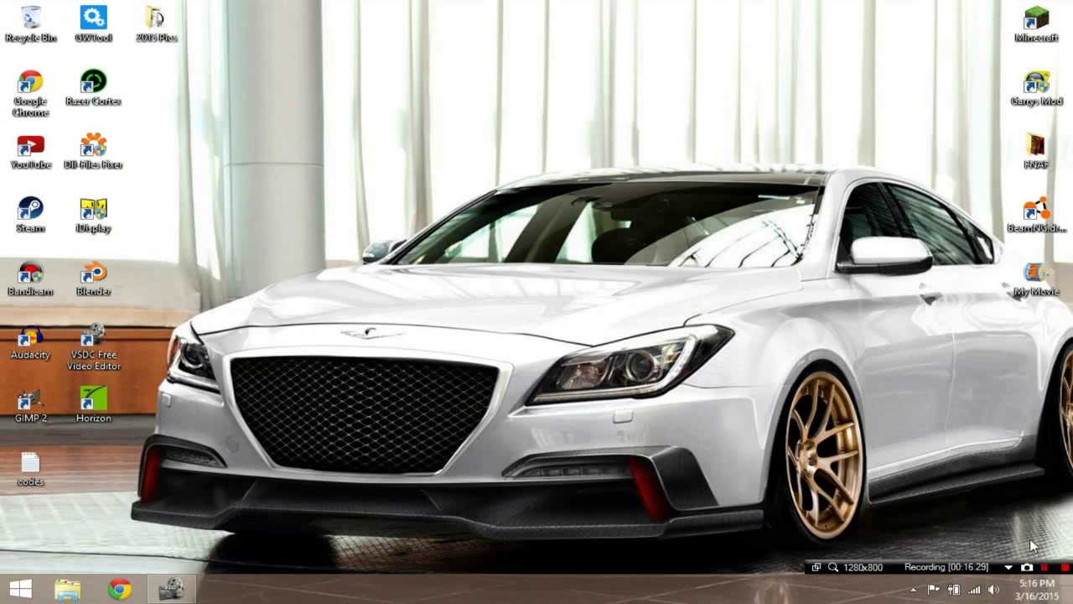
- Bring VSDC back from the taskbar to see the 'Conversion is completed!' message for tut.avi
click(1046, 567)
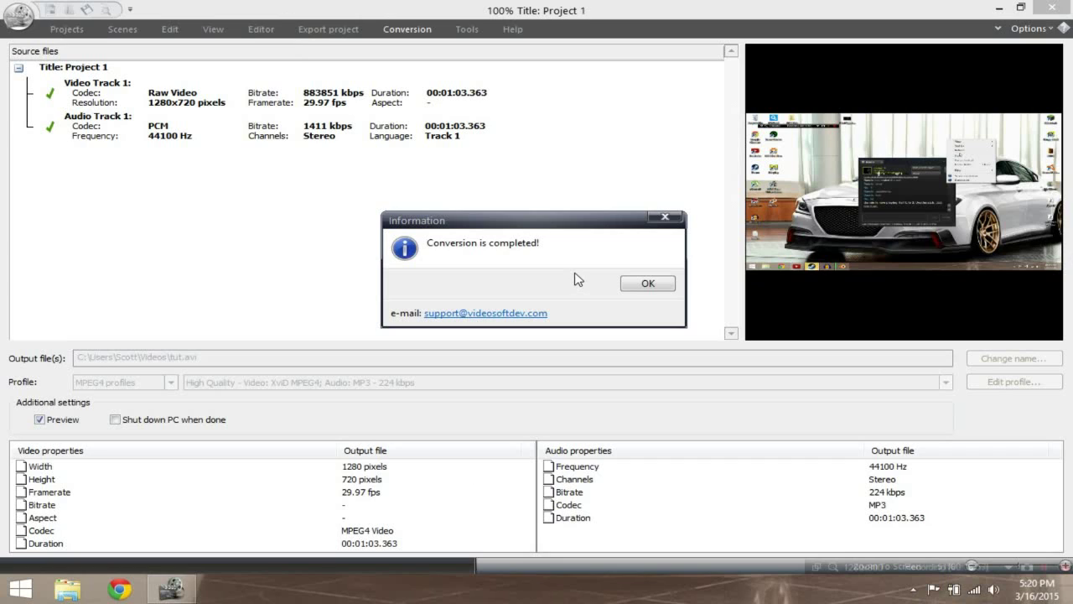
- Acknowledge the completion message and close VSDC, choosing No to saving Project 1
click(648, 284)
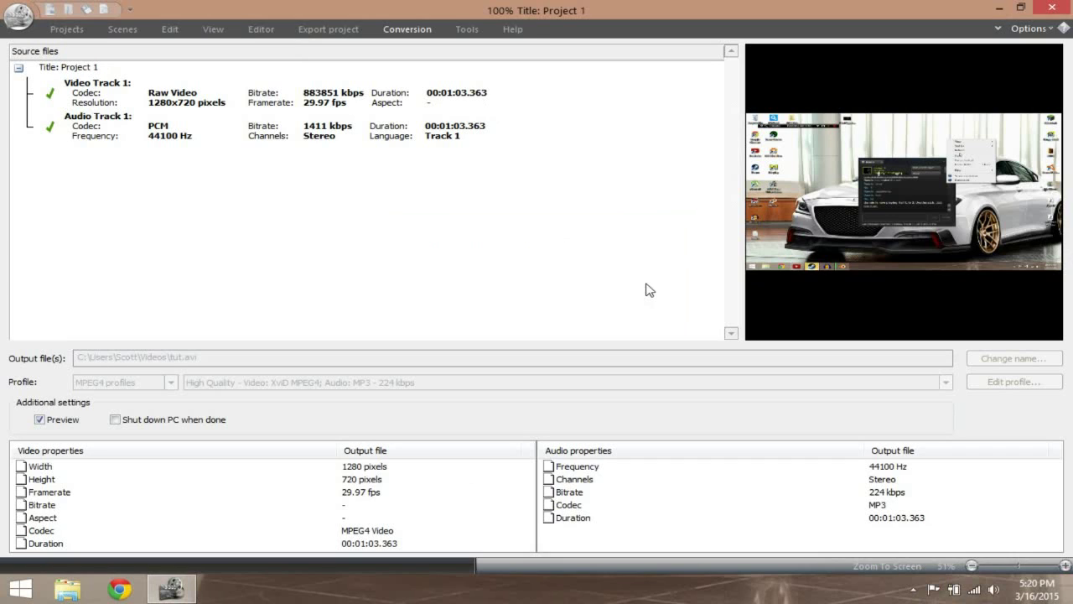
click(1049, 8)
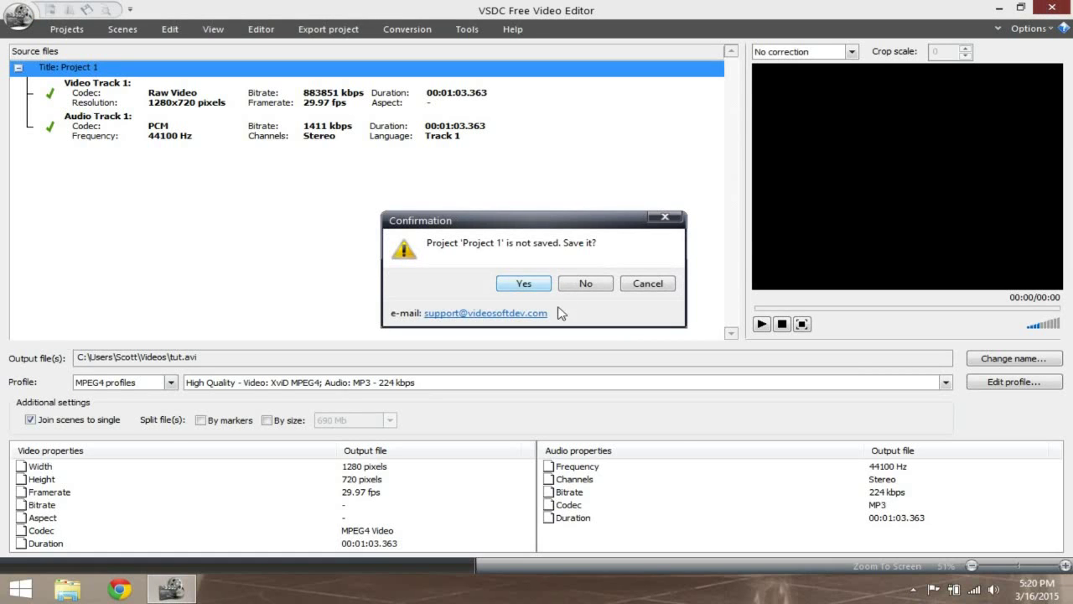
click(586, 284)
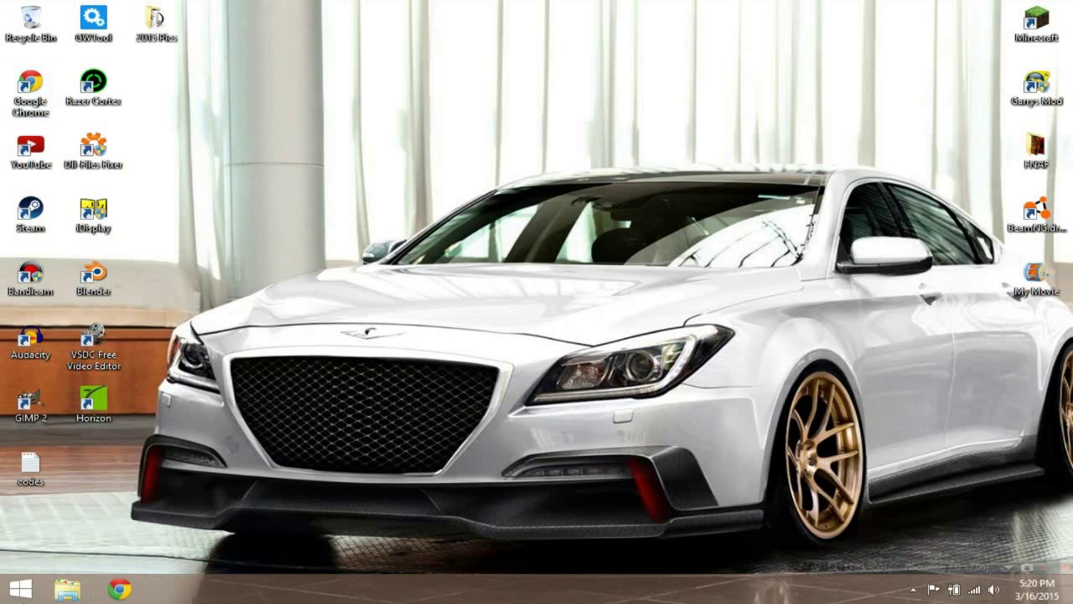
- Open the Videos folder in File Explorer and select the tut video to check its details
click(53, 590)
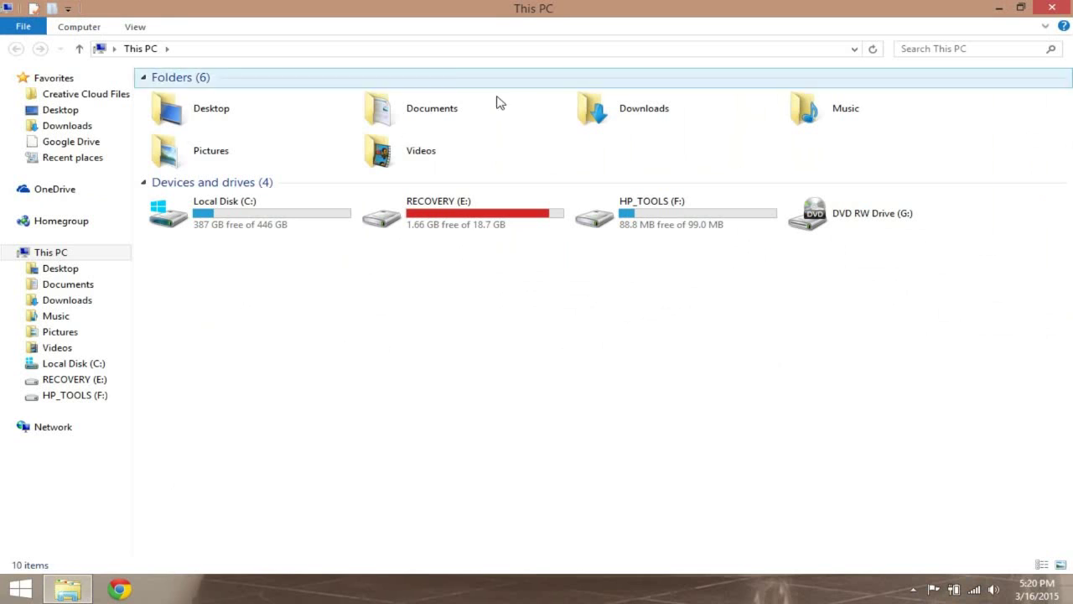
double_click(445, 151)
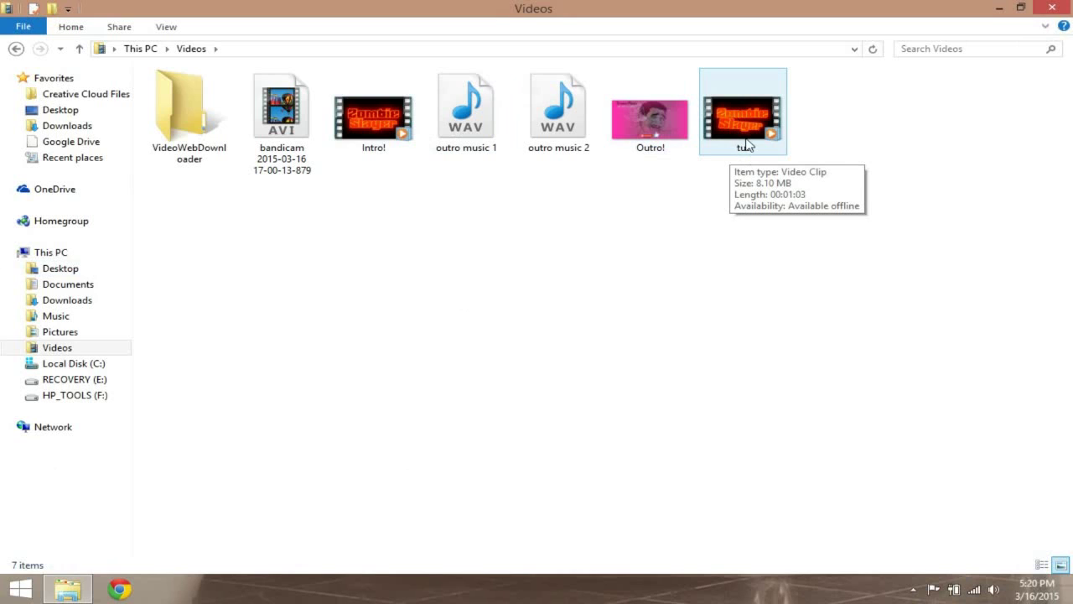
click(731, 115)
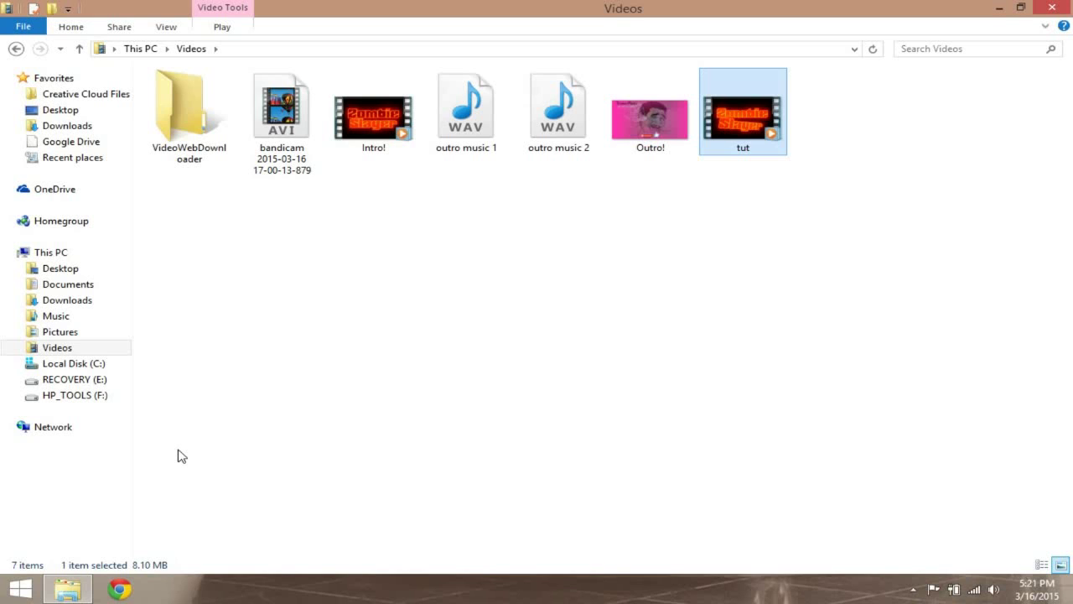
key(Left)
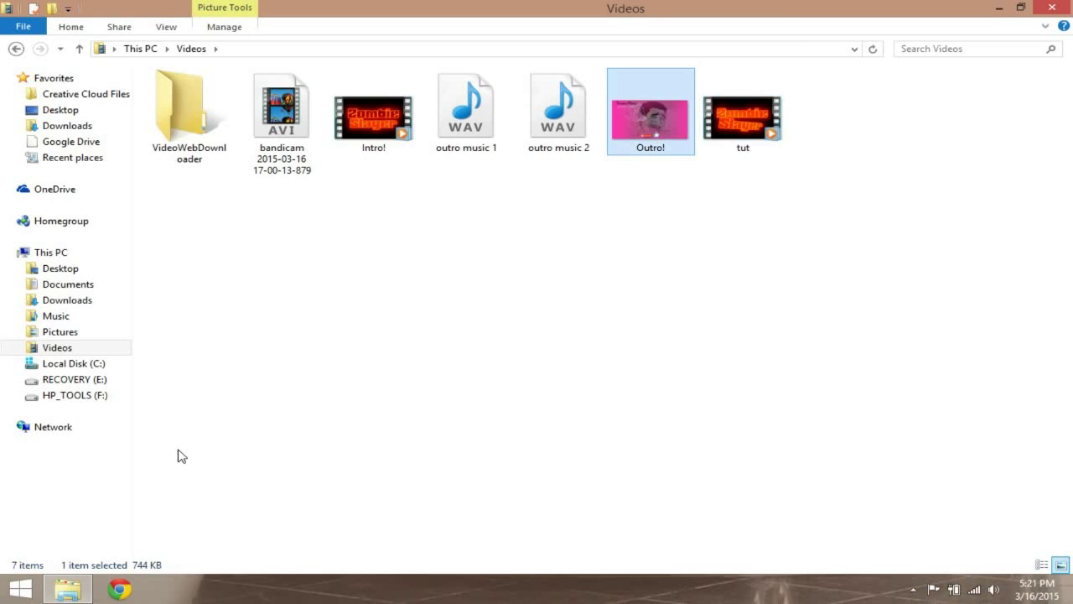
key(Right)
key(Left)
key(Left)
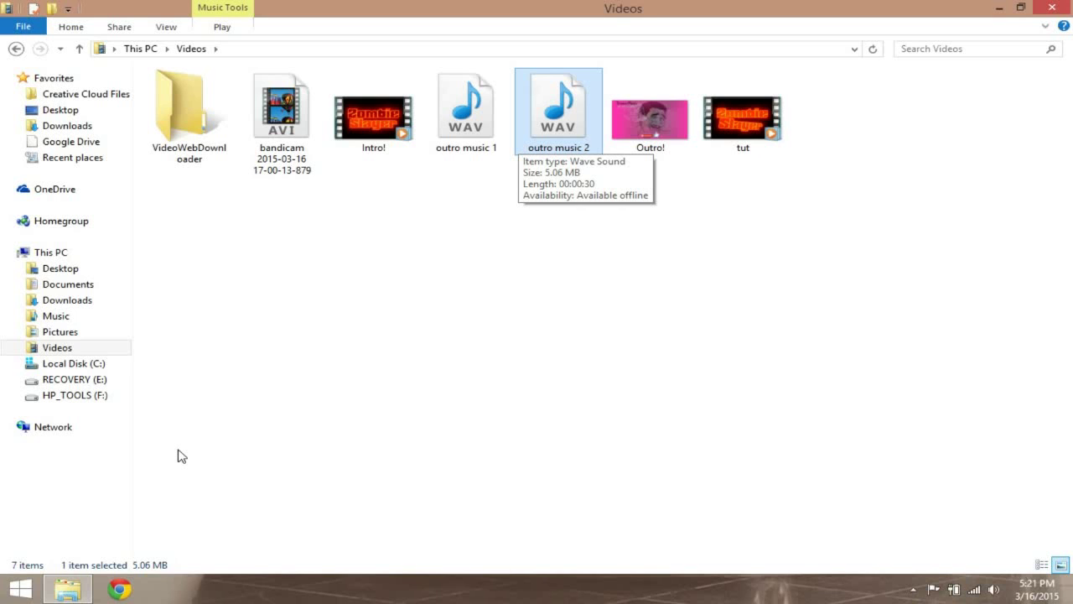
- Minimize and restore the Videos window, stepping the selection toward the outro music 1 file
click(999, 7)
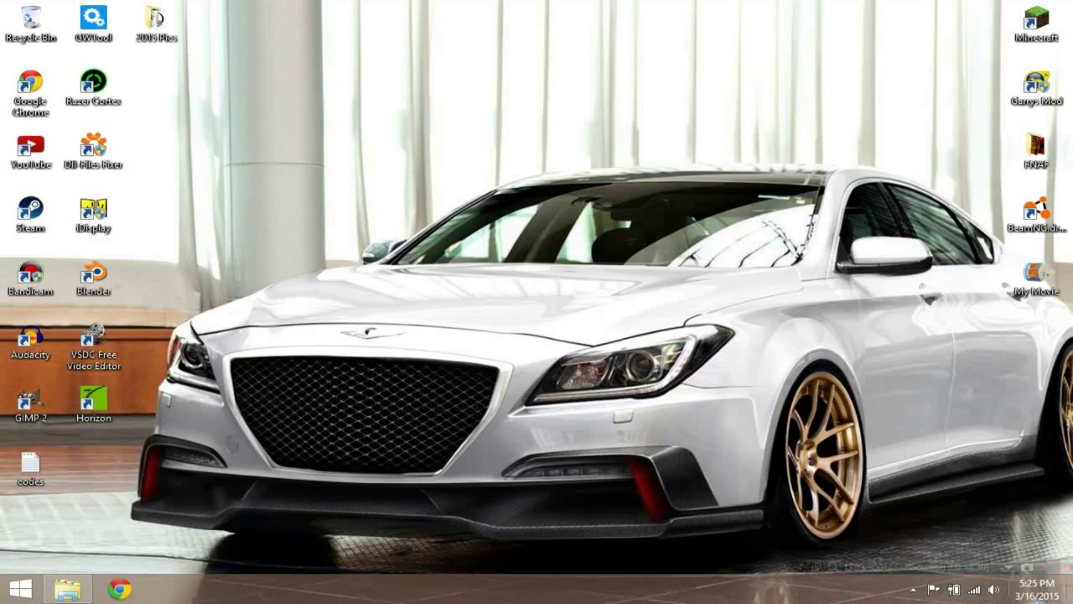
click(69, 589)
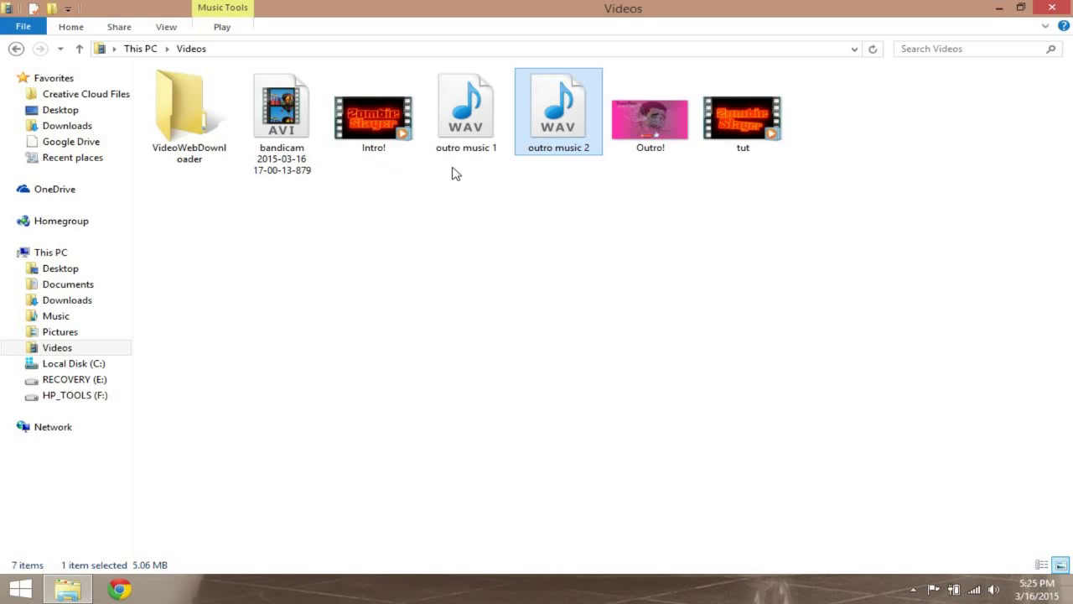
key(Right)
key(Left)
mouse_move(528, 118)
key(Left)
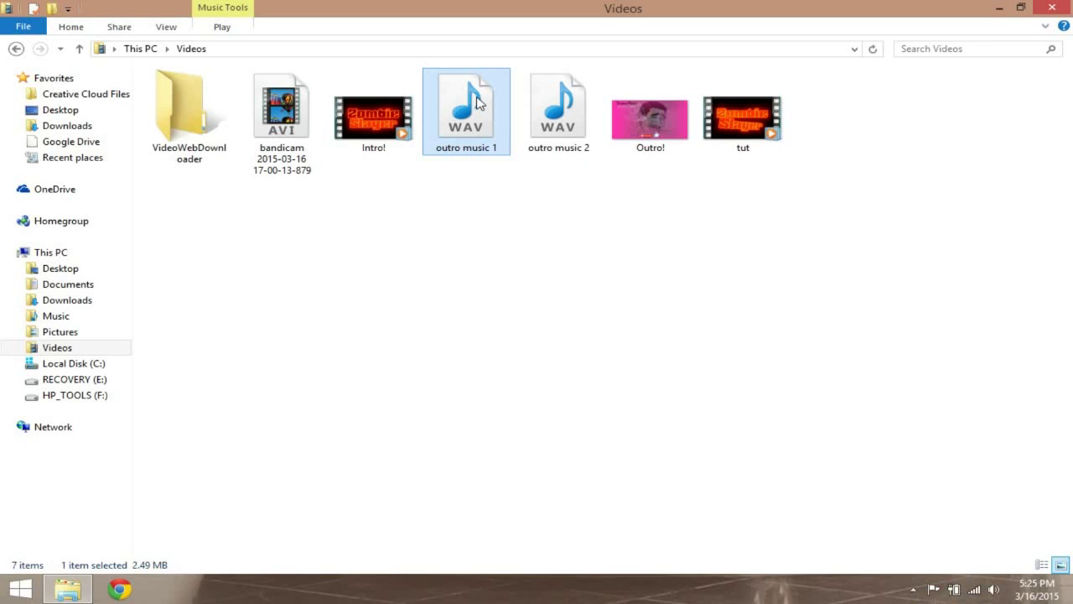
mouse_move(476, 103)
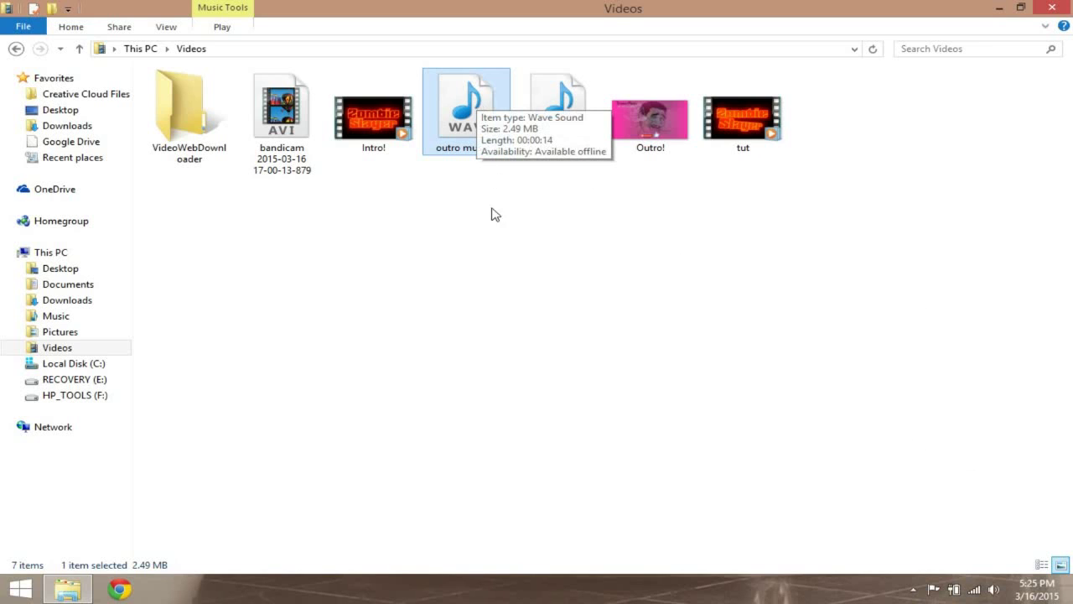
- Select Intro!, outro music 1 and 2, and the bandicam AVI in turn, then minimize the window
click(357, 124)
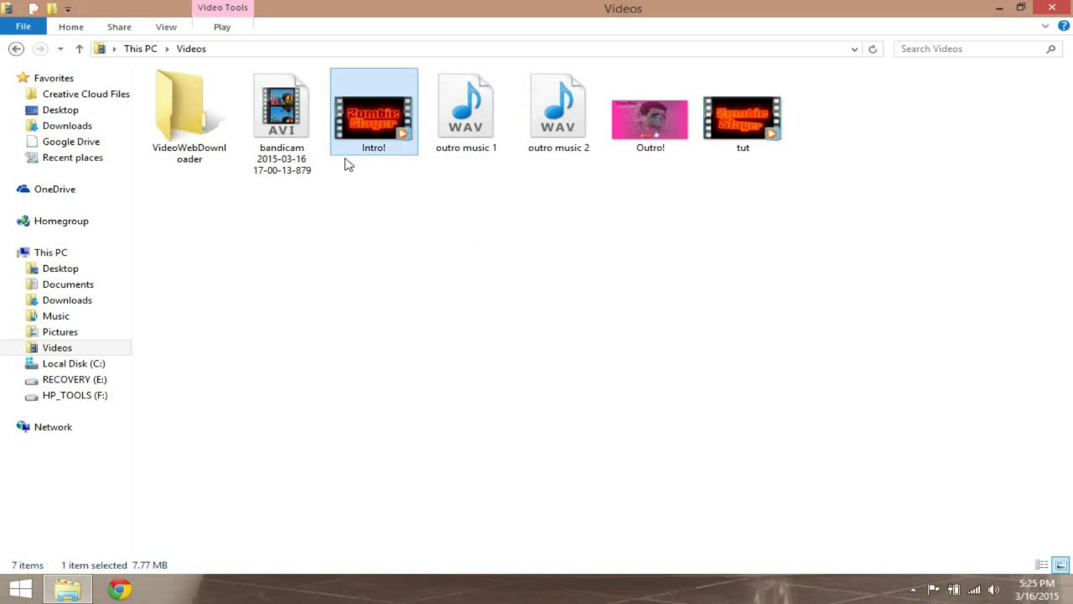
click(457, 120)
key(Left)
click(470, 118)
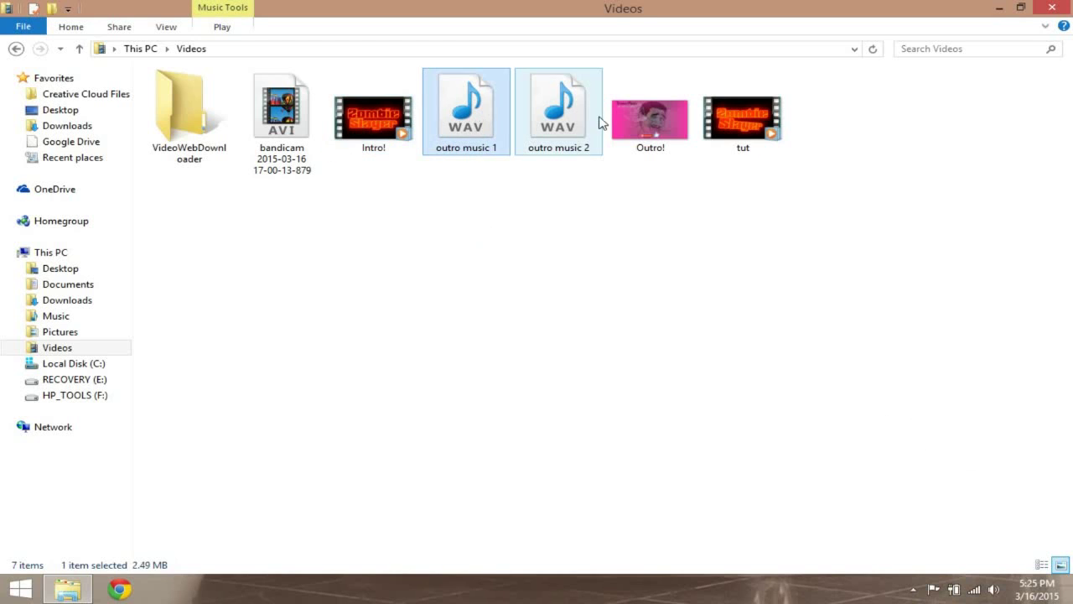
click(545, 125)
click(292, 151)
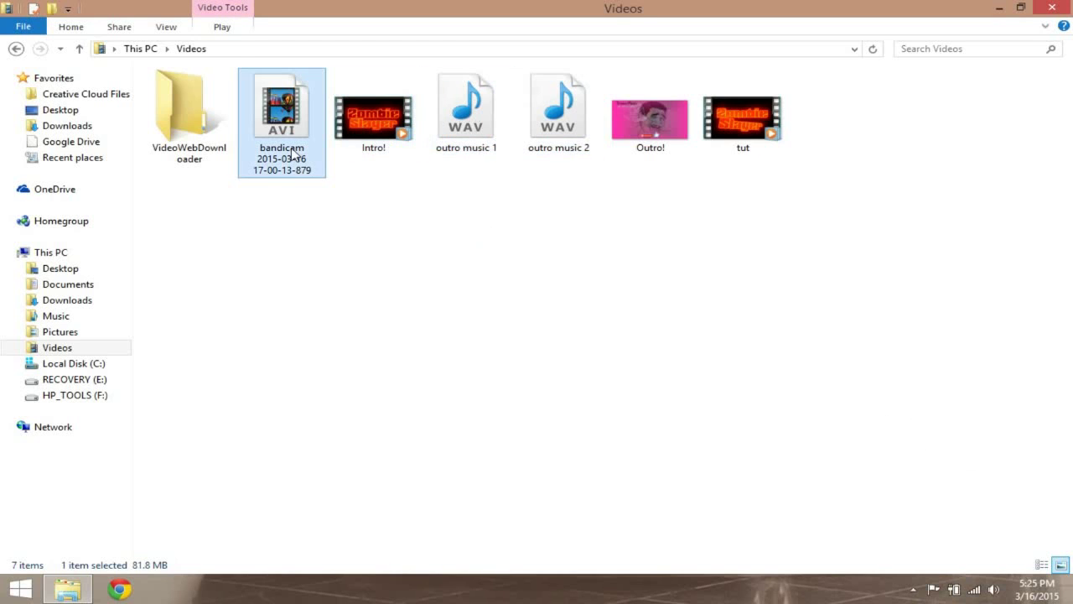
click(343, 219)
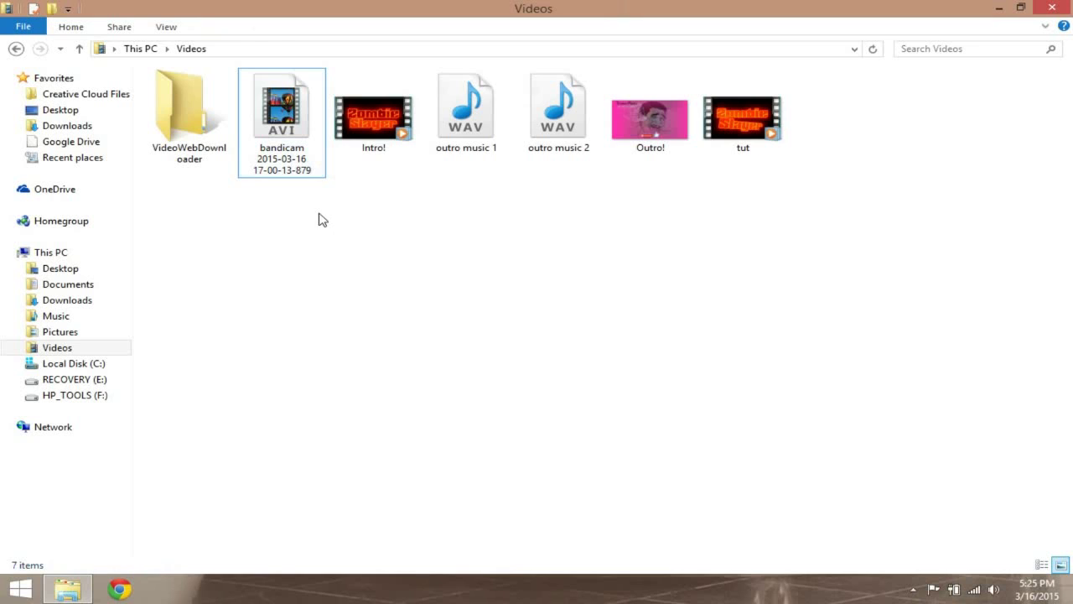
click(282, 162)
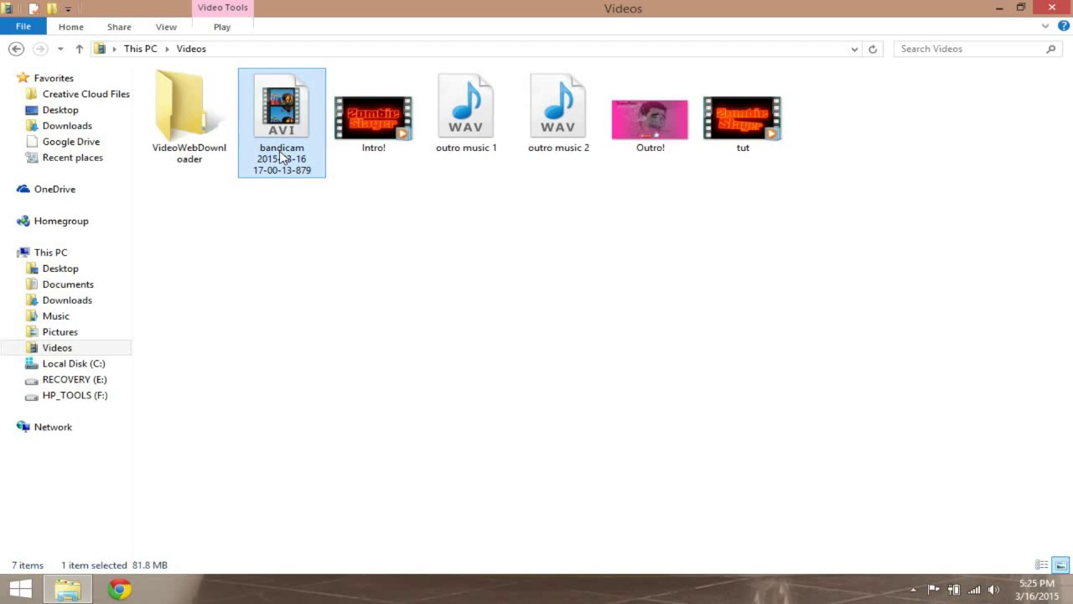
click(998, 7)
- Refresh the desktop from its right-click menu
right_click(741, 135)
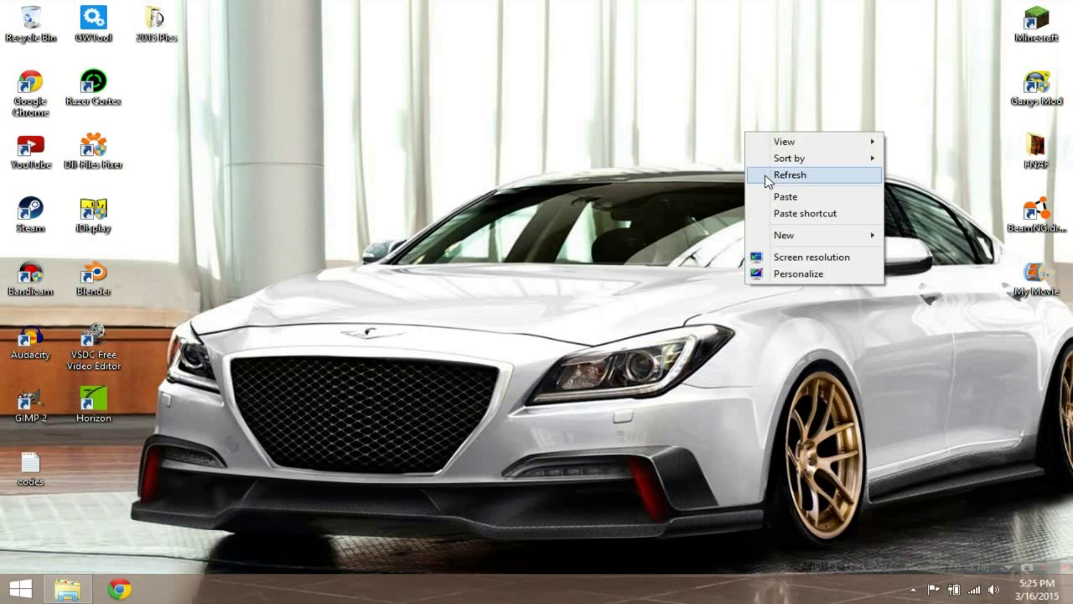
click(766, 176)
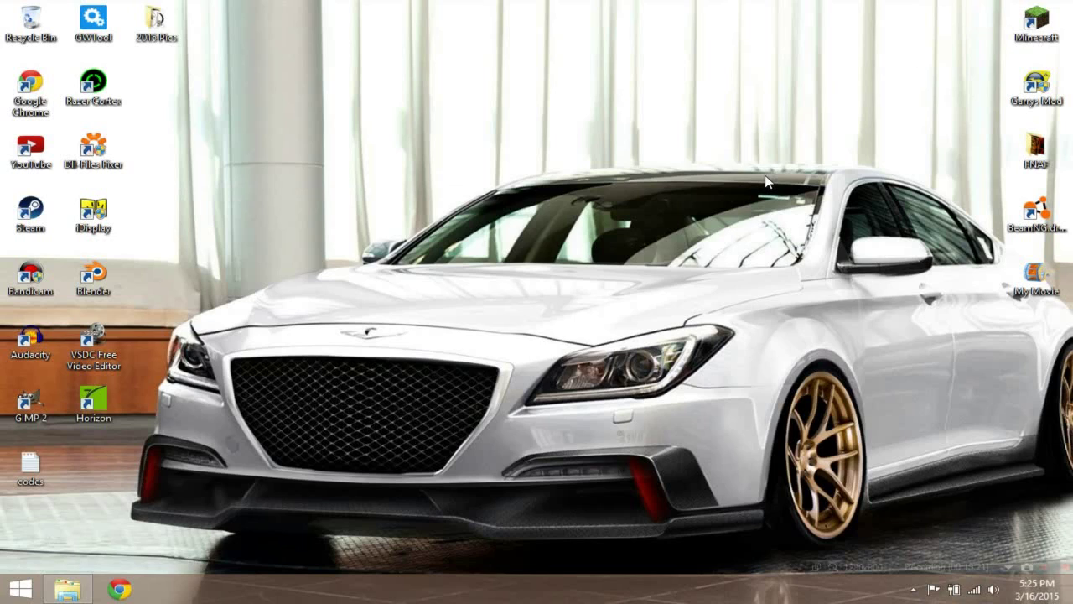